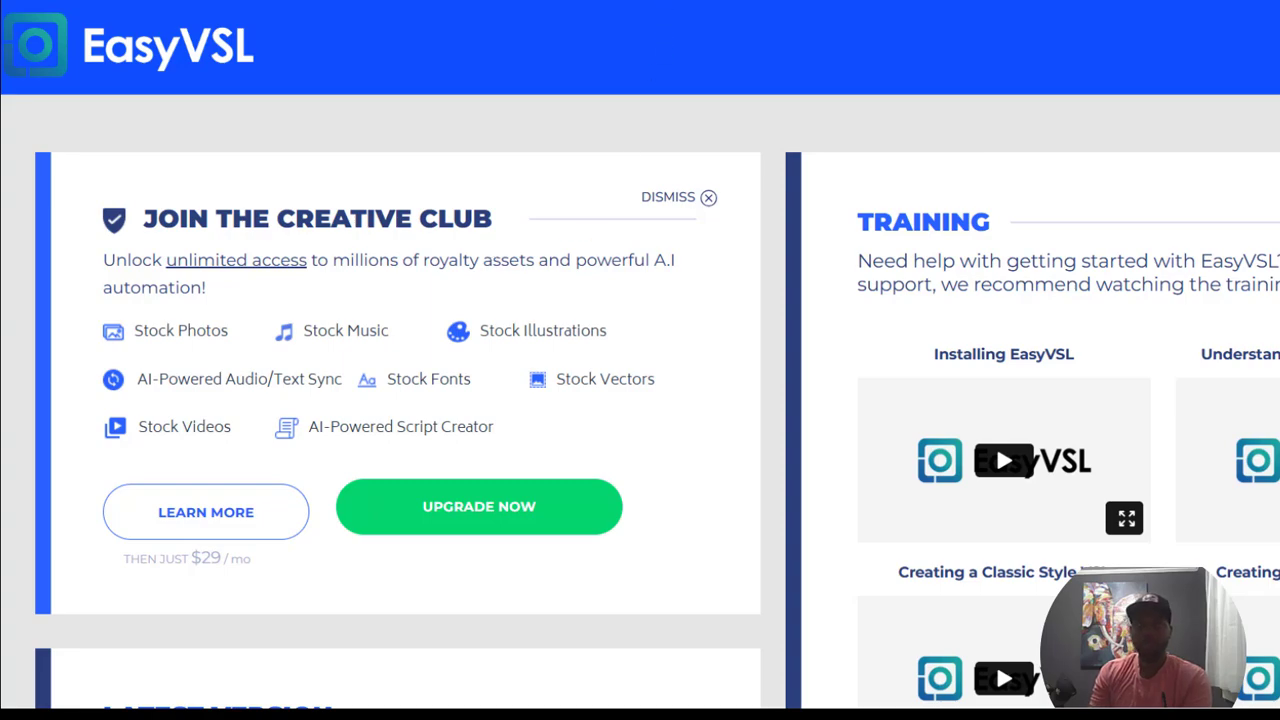
Step: Look through the Bing search results for "vsl video sales letter russell brunson"
left_click(600, 0)
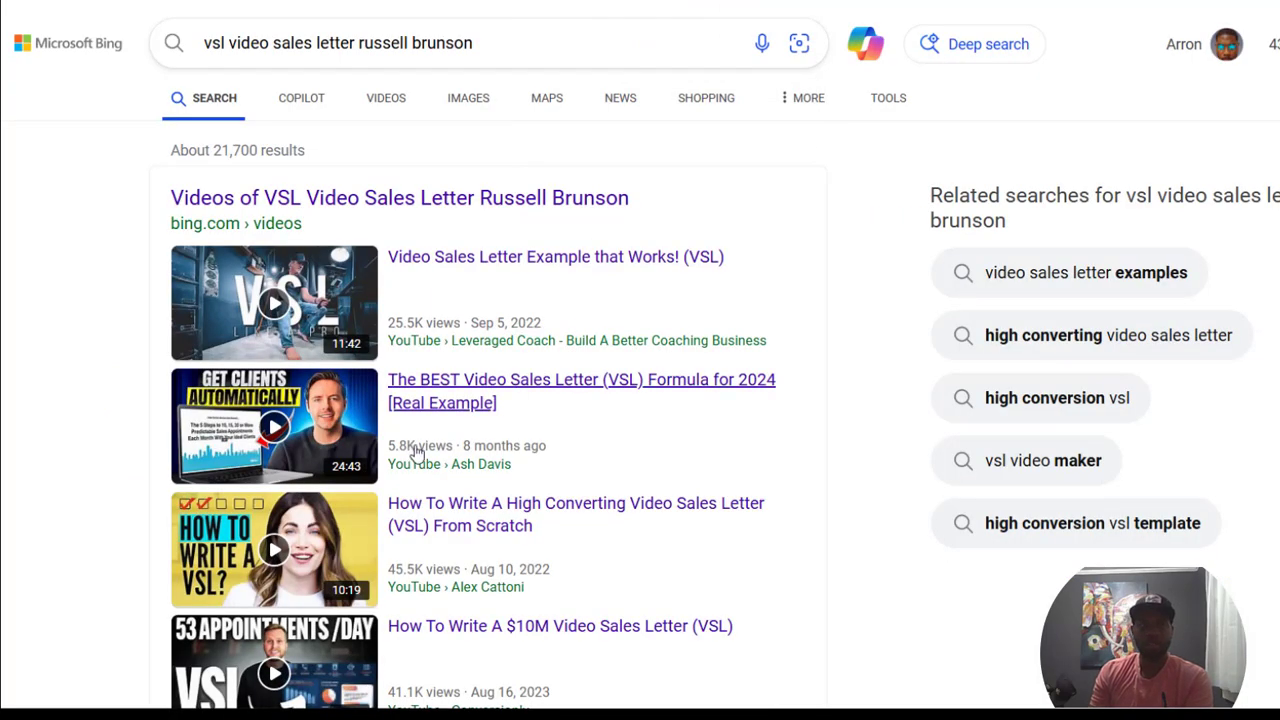
left_click(254, 43)
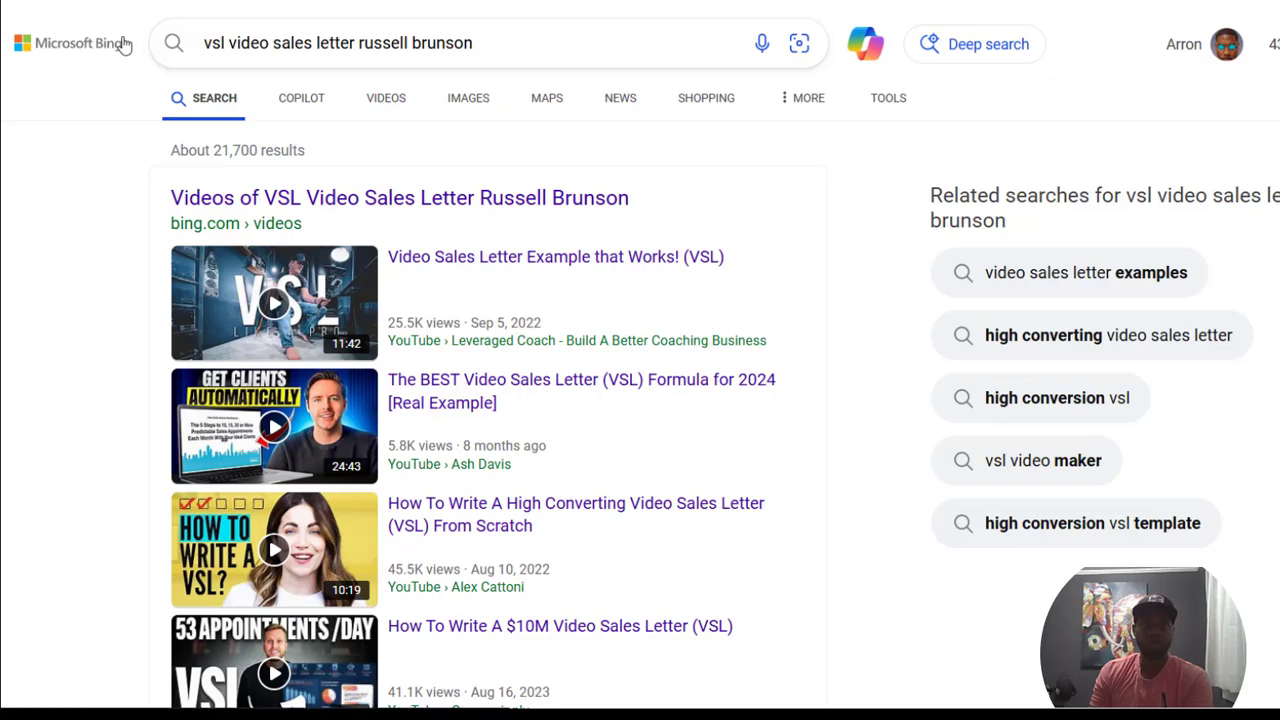
scroll(346, 252, "down", 1)
scroll(352, 272, "down", 3)
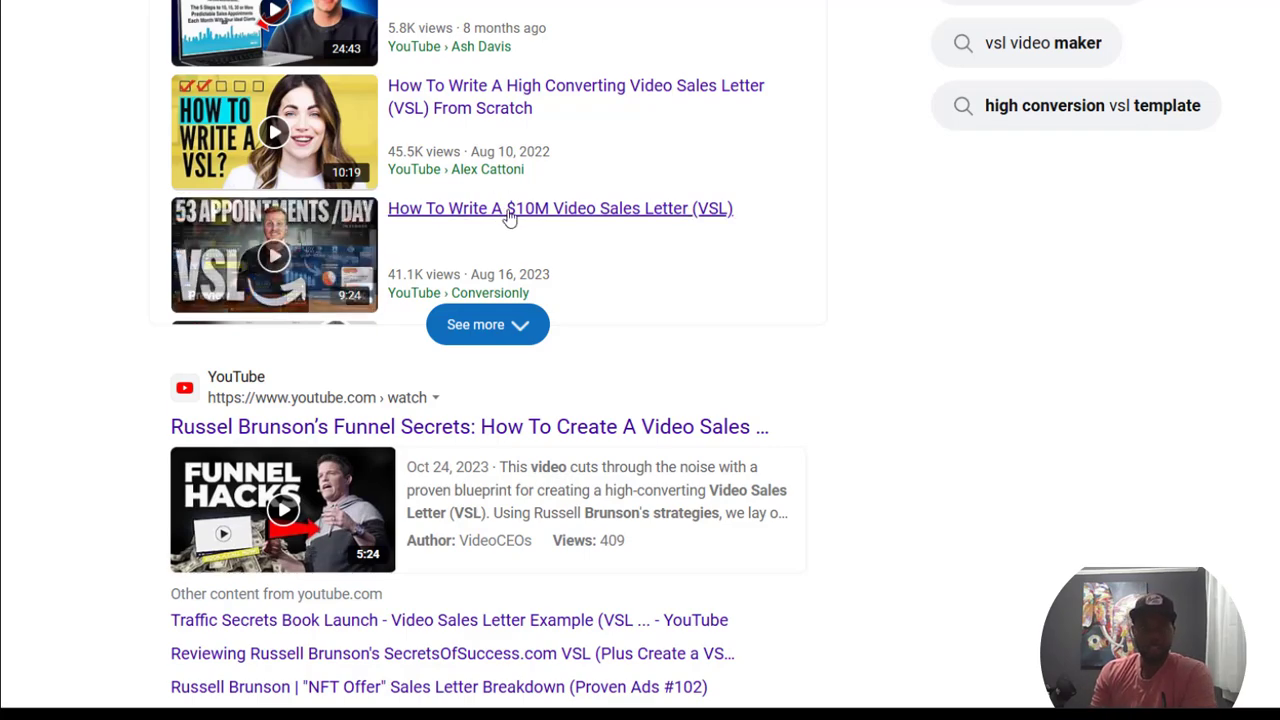
scroll(646, 257, "down", 4)
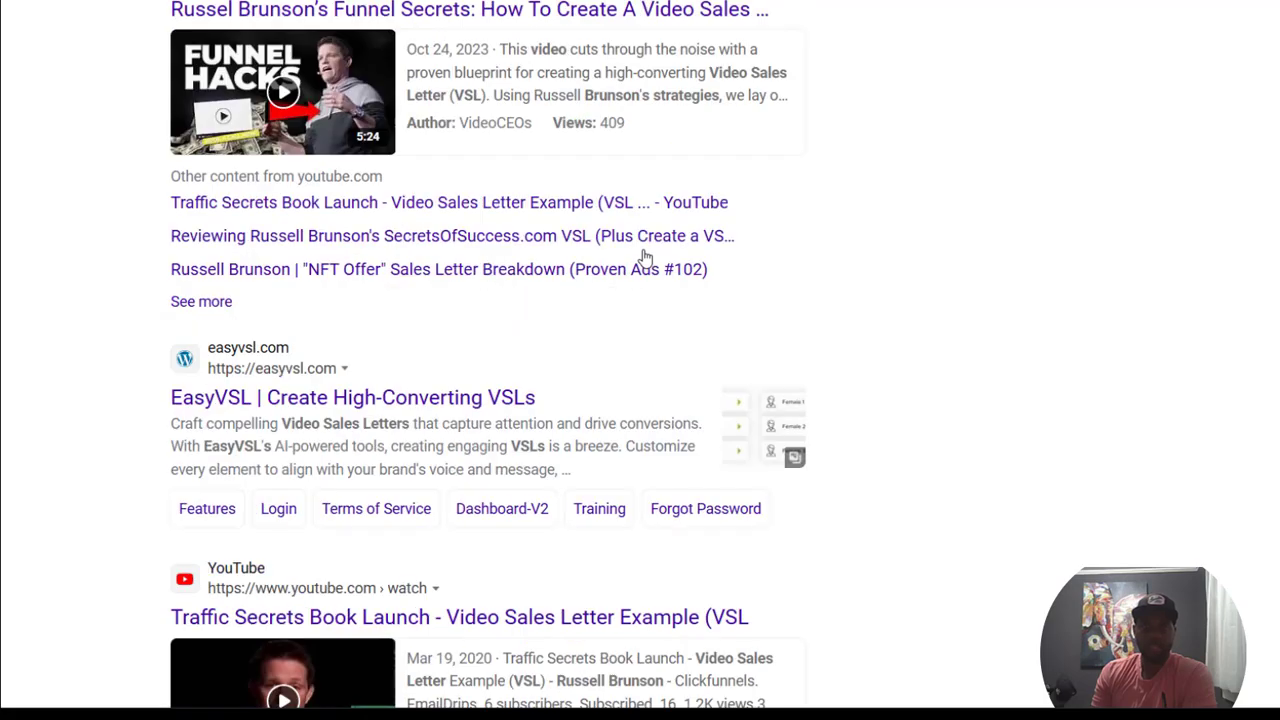
scroll(645, 257, "down", 4)
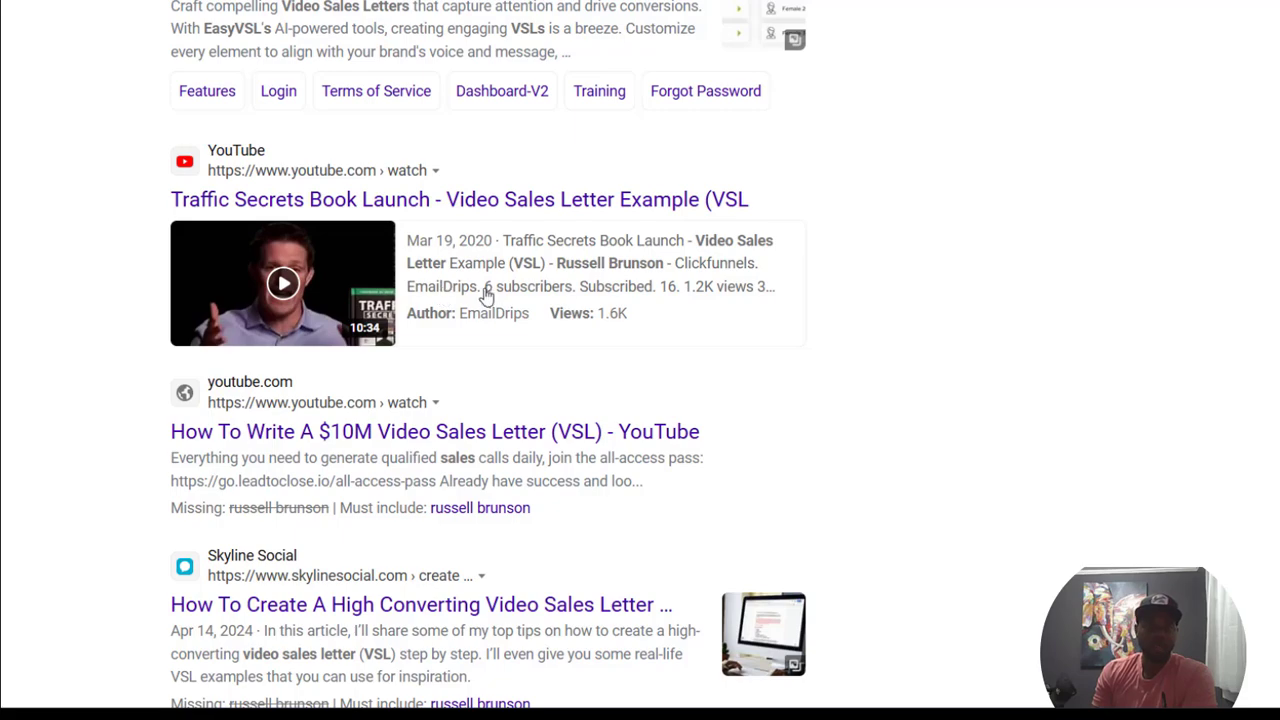
scroll(497, 297, "down", 2)
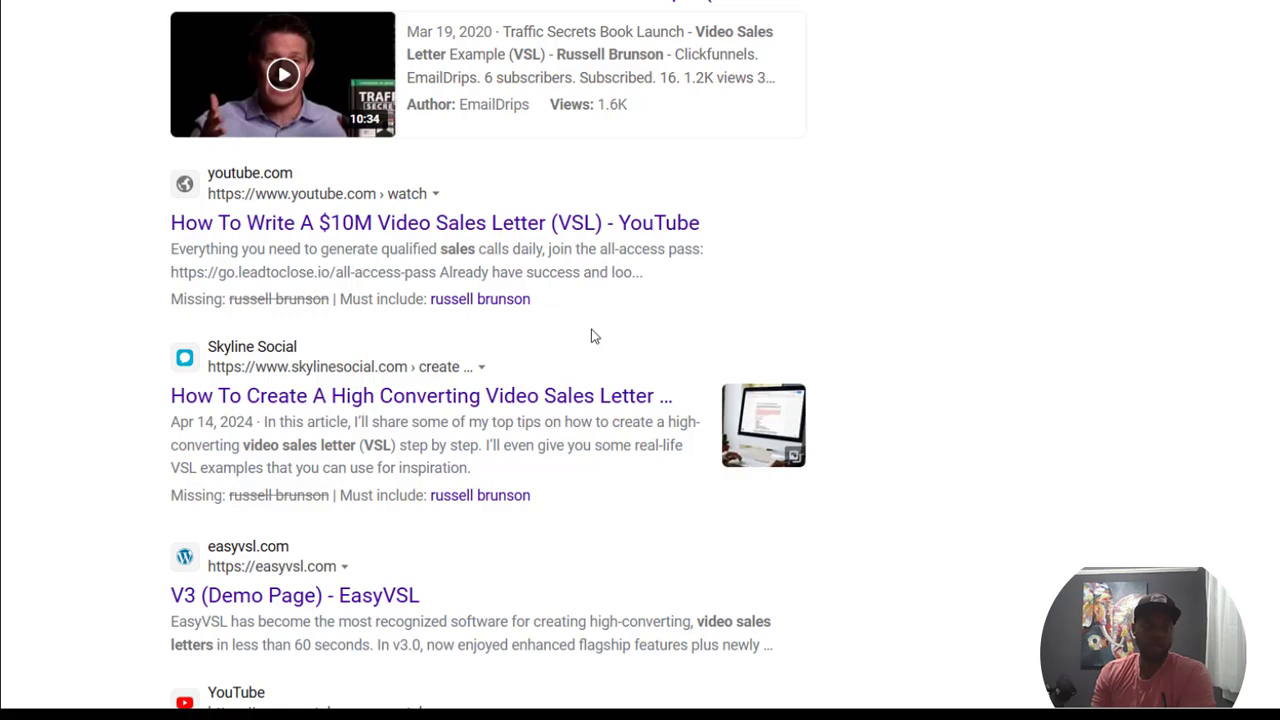
scroll(591, 334, "up", 3)
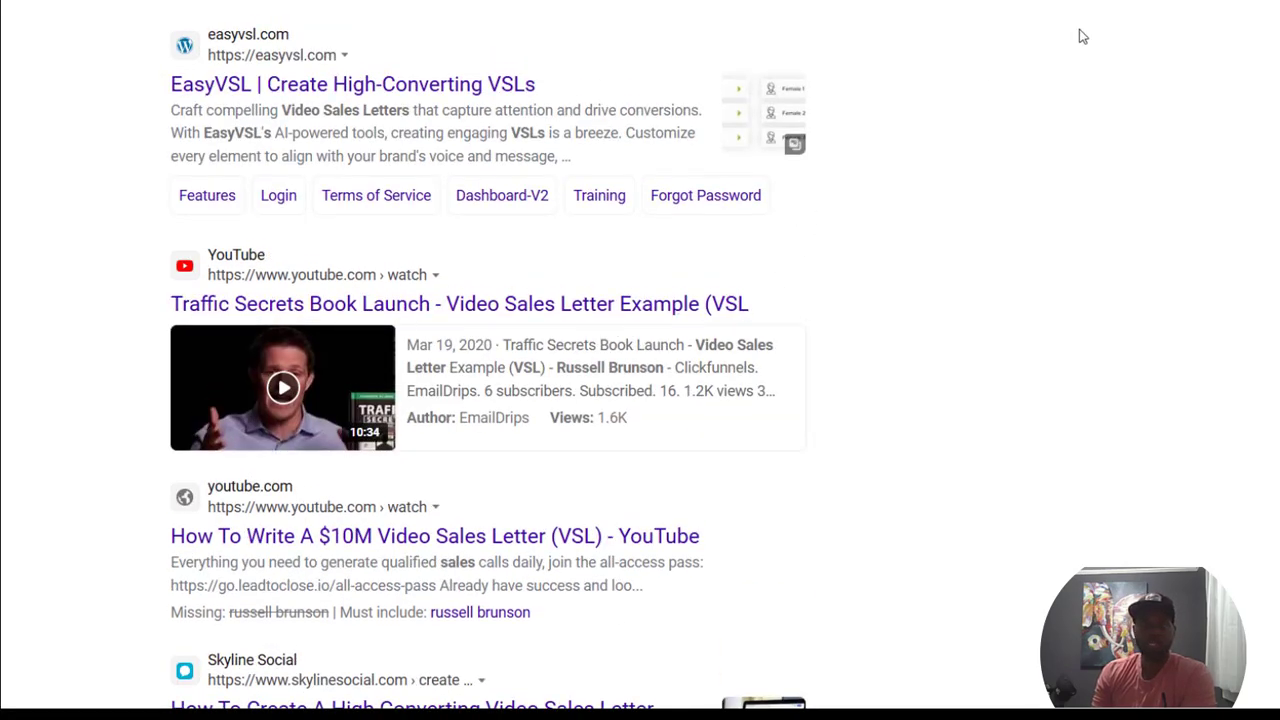
Step: Minimise the browser, launch EasyVSL4 from the desktop and bring up its window
left_click(1173, 8)
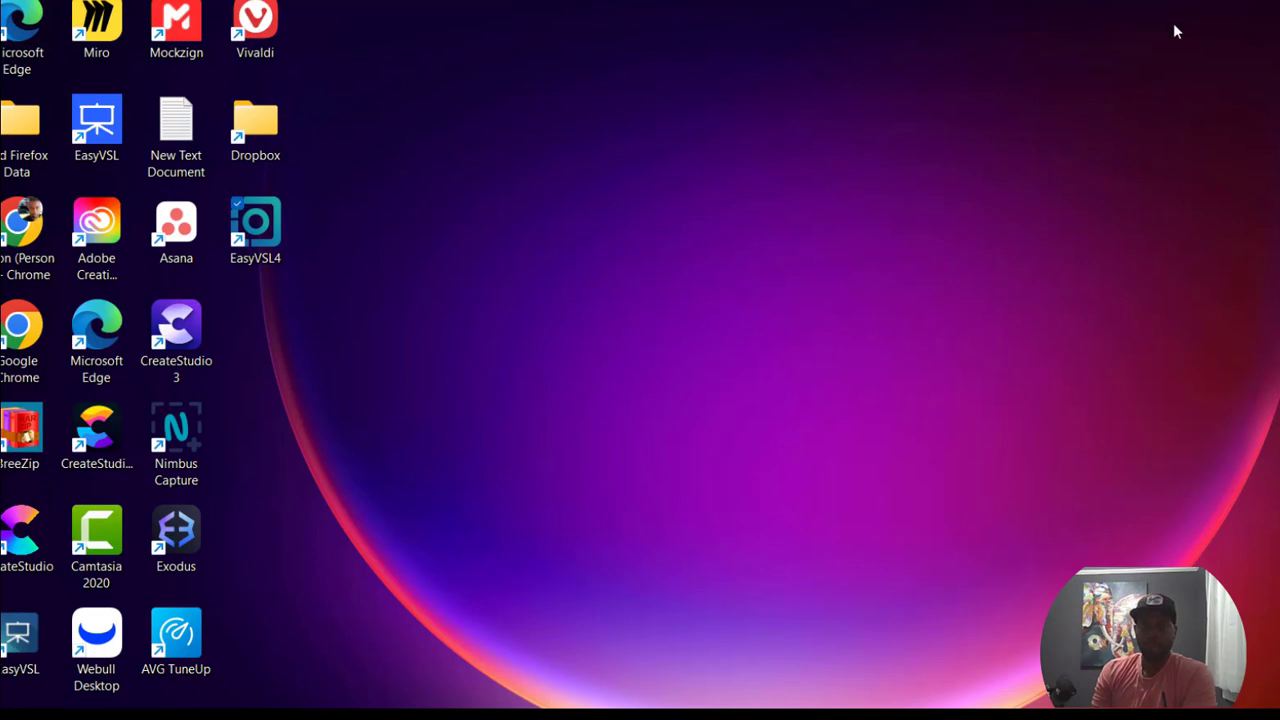
double_click(275, 232)
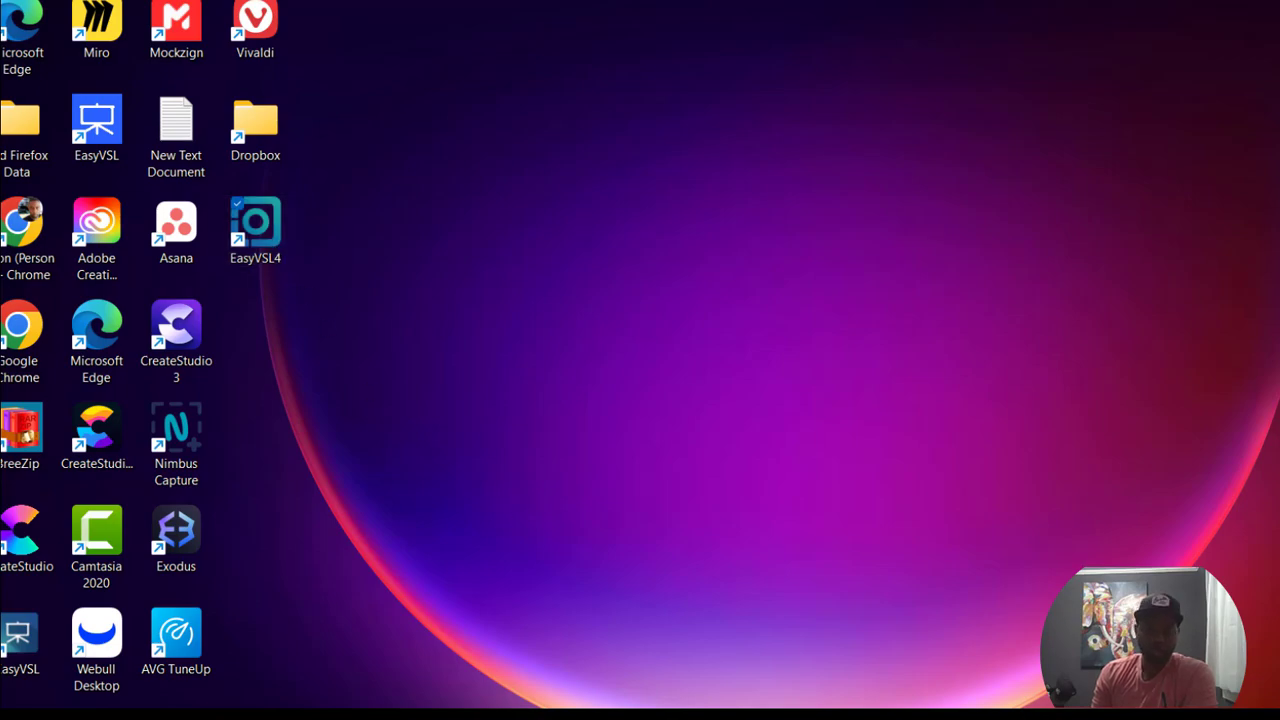
left_click(497, 714)
left_click(530, 714)
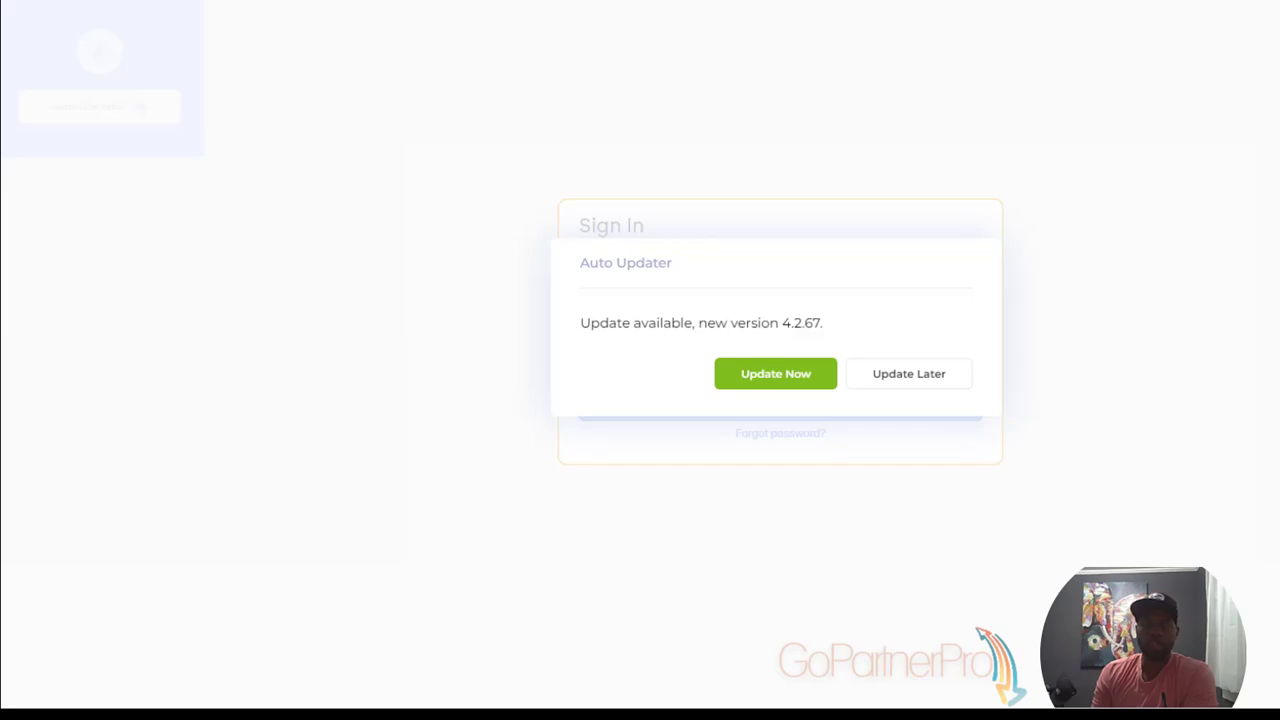
Step: View the dashboard of the older EasyVSL v3, then switch back to the EasyVSL v4.2.66 window
left_click(1084, 714)
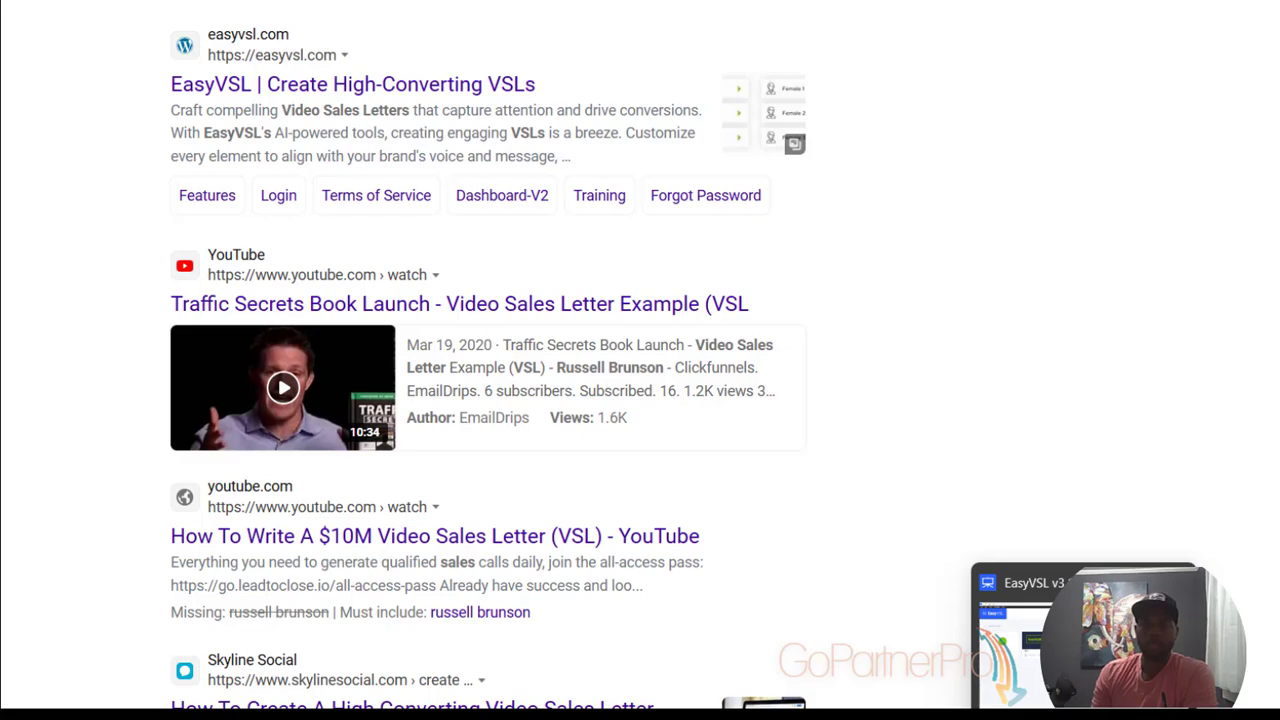
left_click(1085, 714)
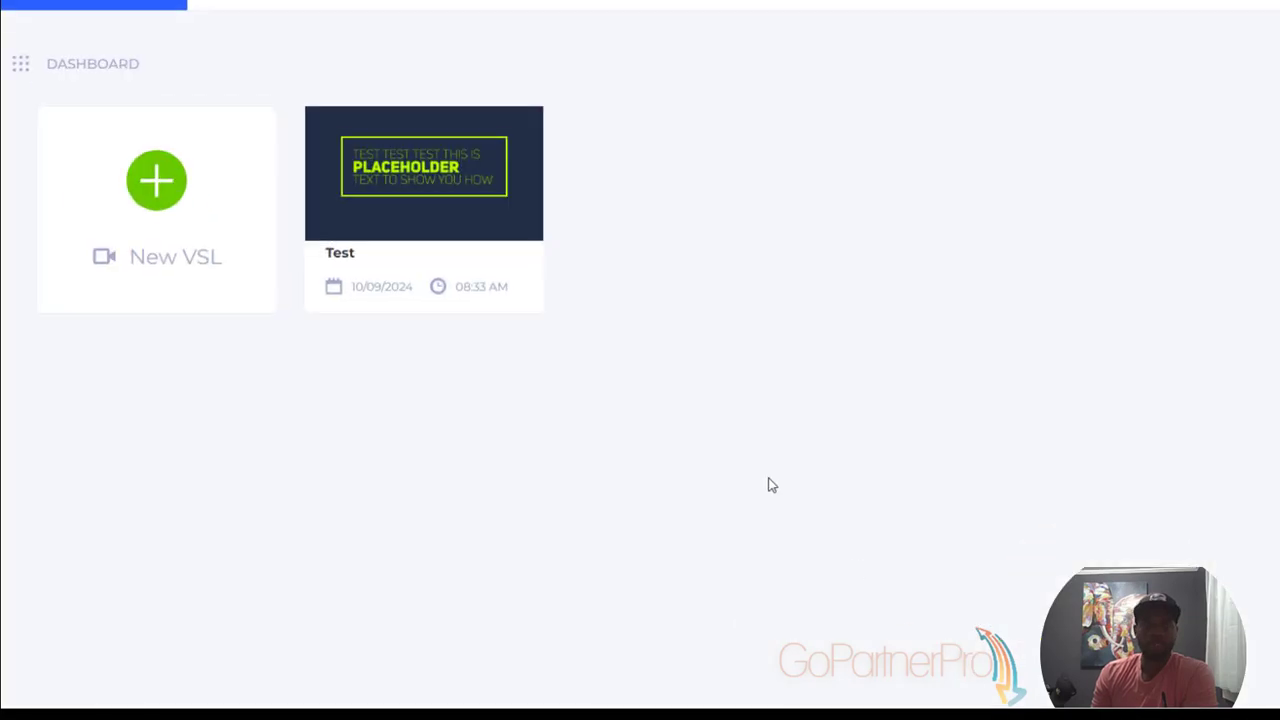
mouse_move(416, 192)
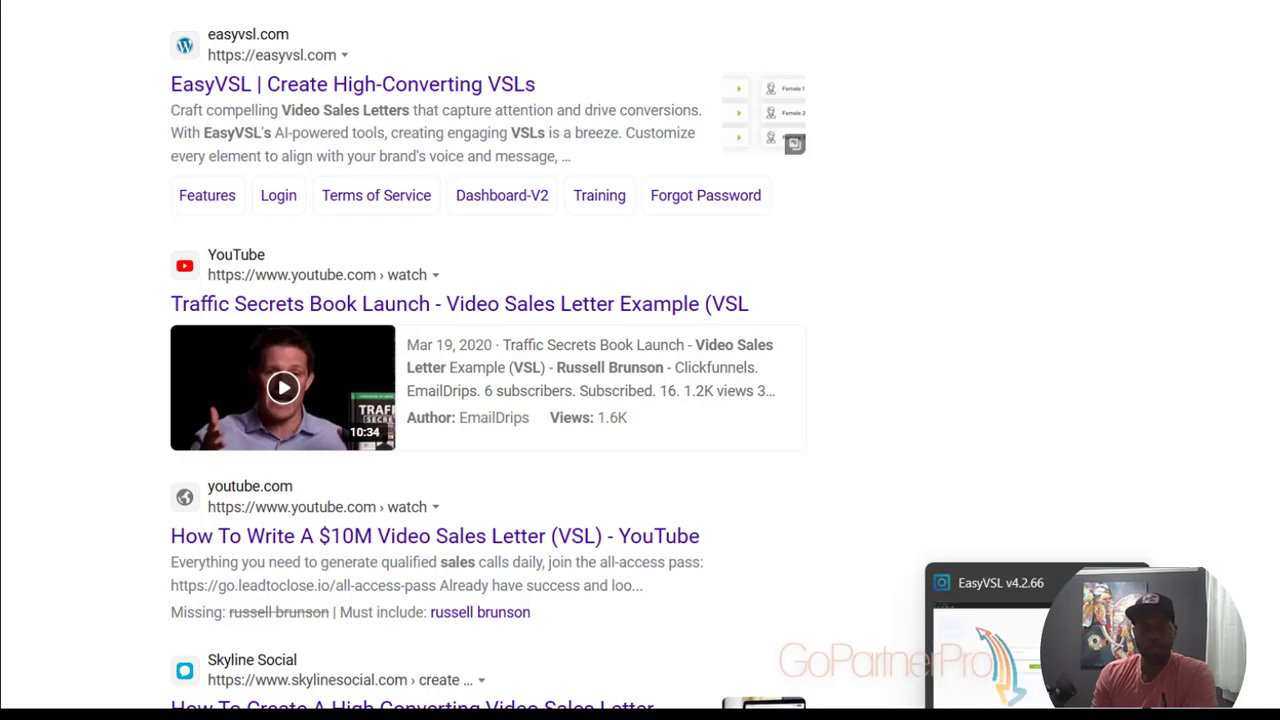
left_click(1035, 625)
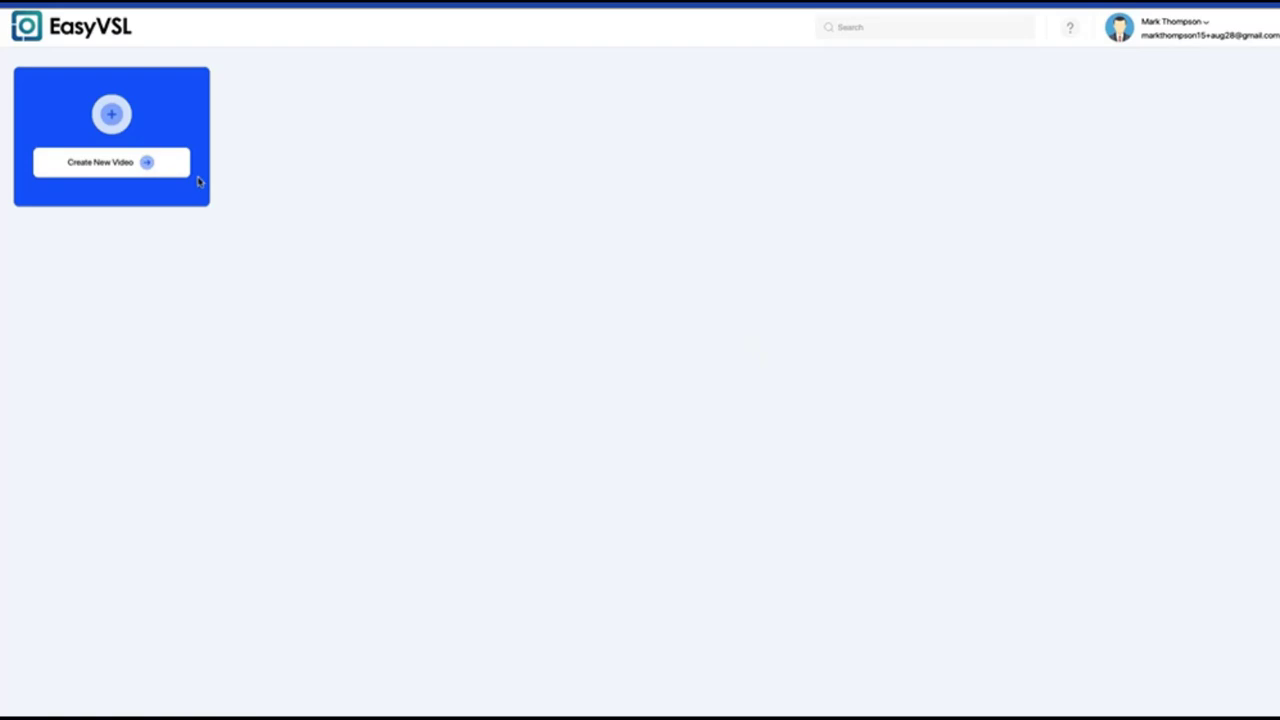
Step: Create a new video named "Weight Loss Program"
left_click(135, 168)
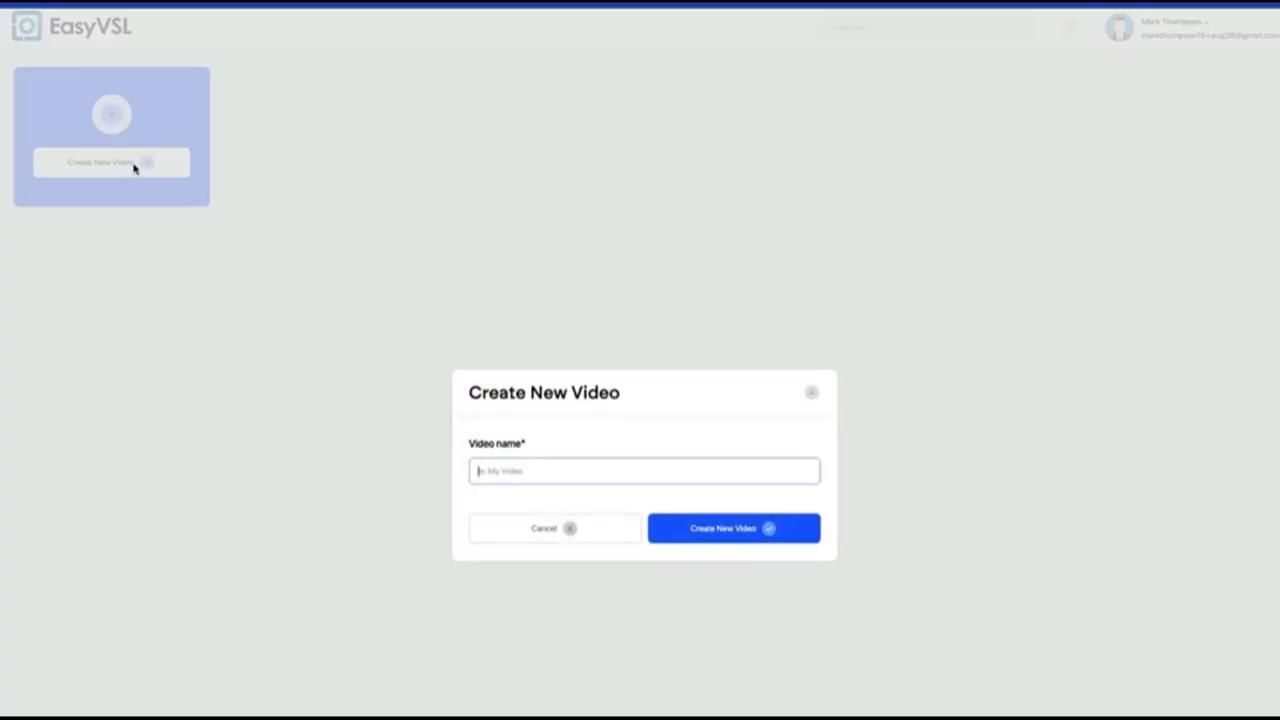
type("Weight Loss Program")
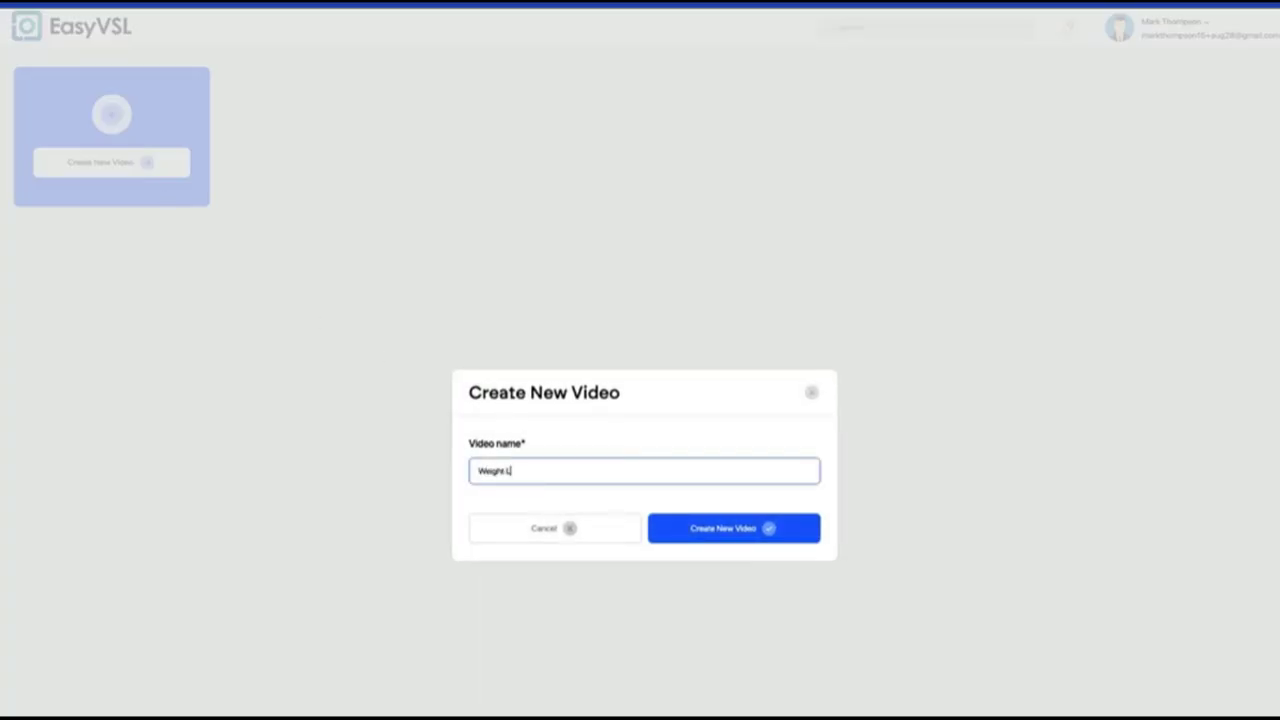
left_click(746, 530)
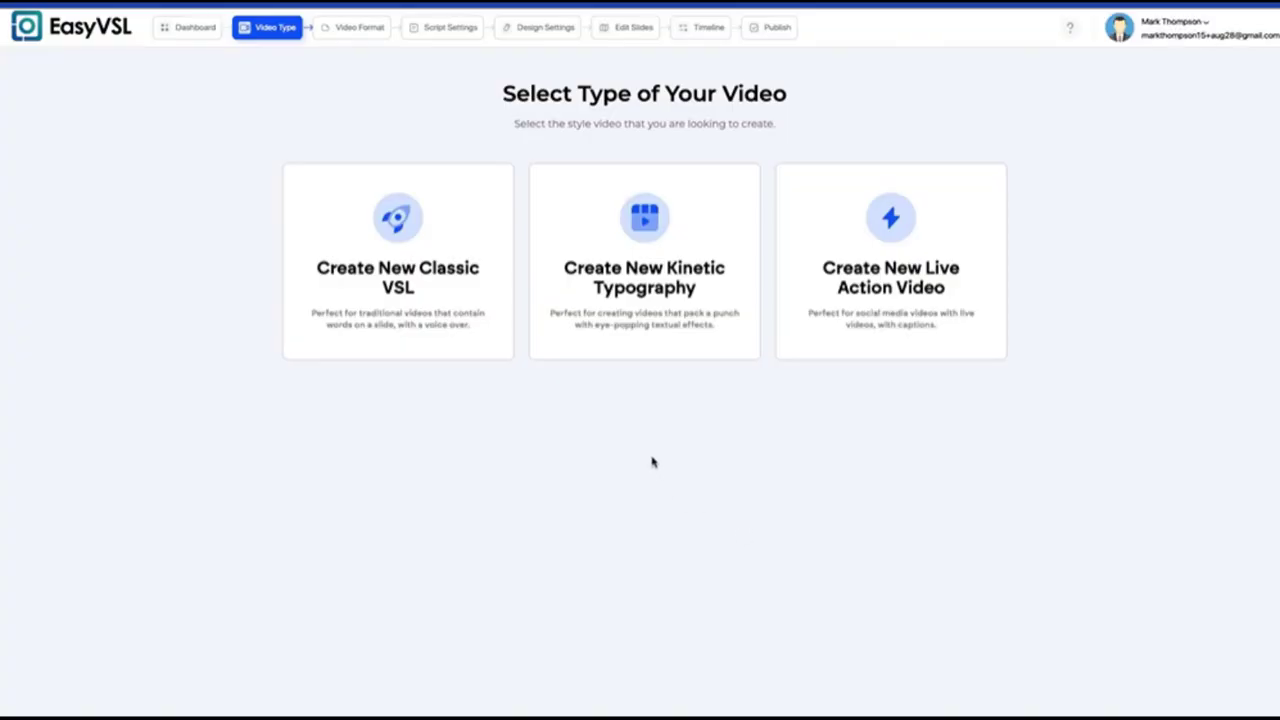
Step: Choose the Classic VSL video type and the Start From Scratch script option
mouse_move(480, 306)
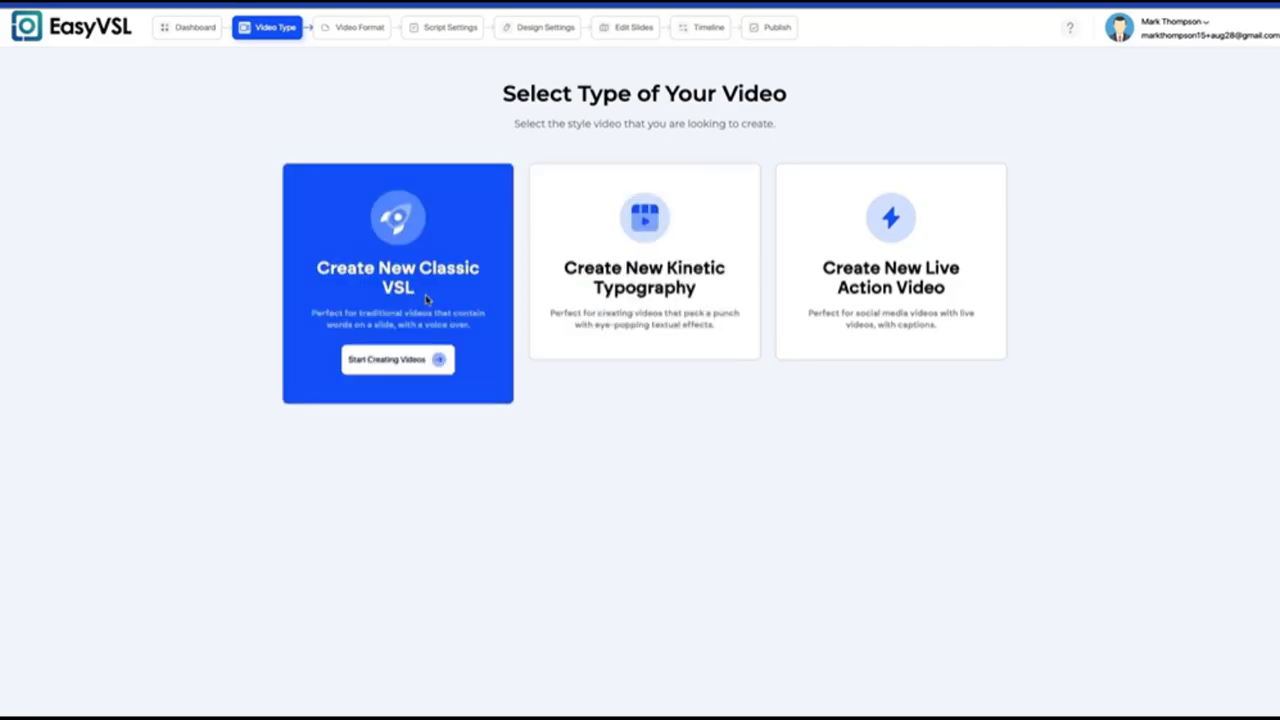
mouse_move(614, 310)
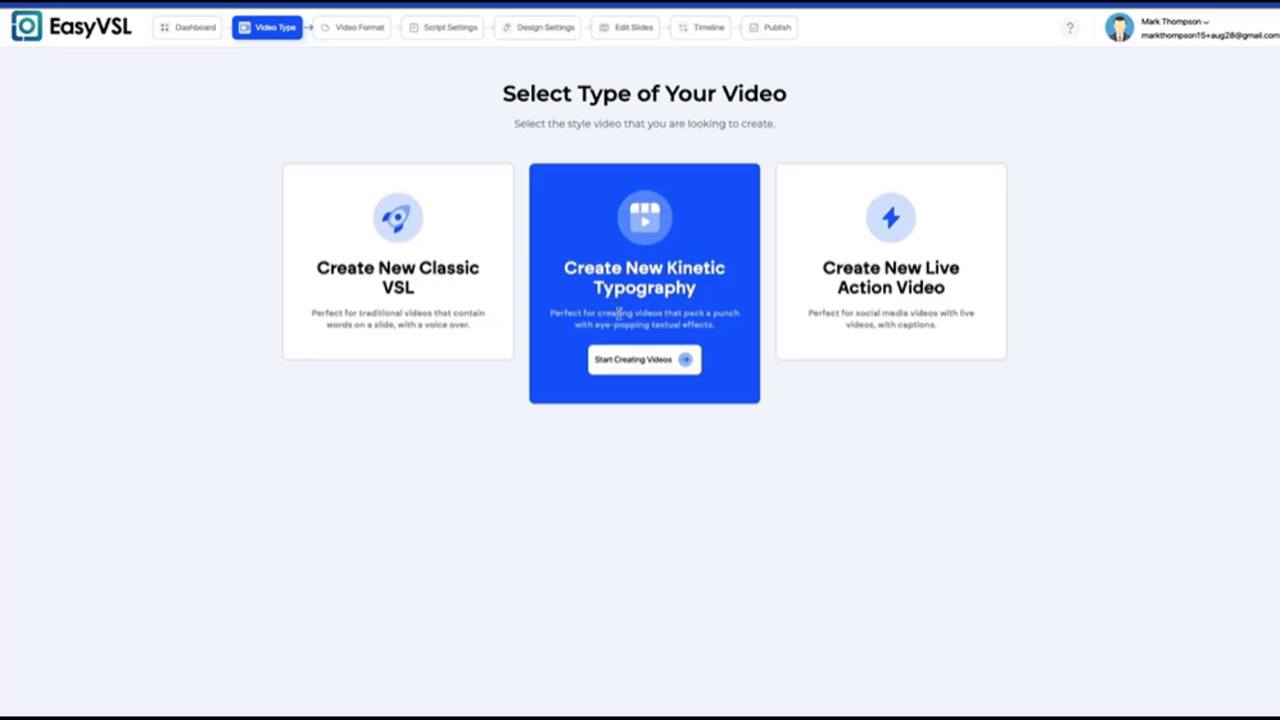
mouse_move(883, 323)
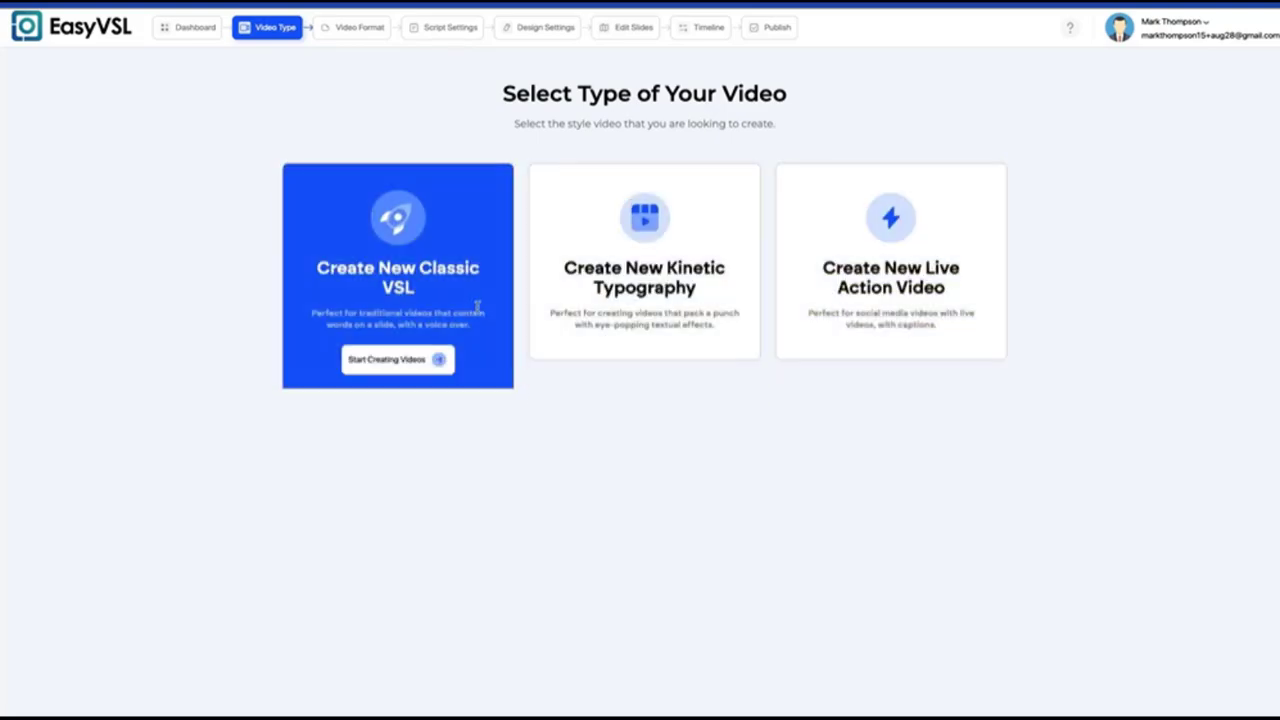
left_click(431, 360)
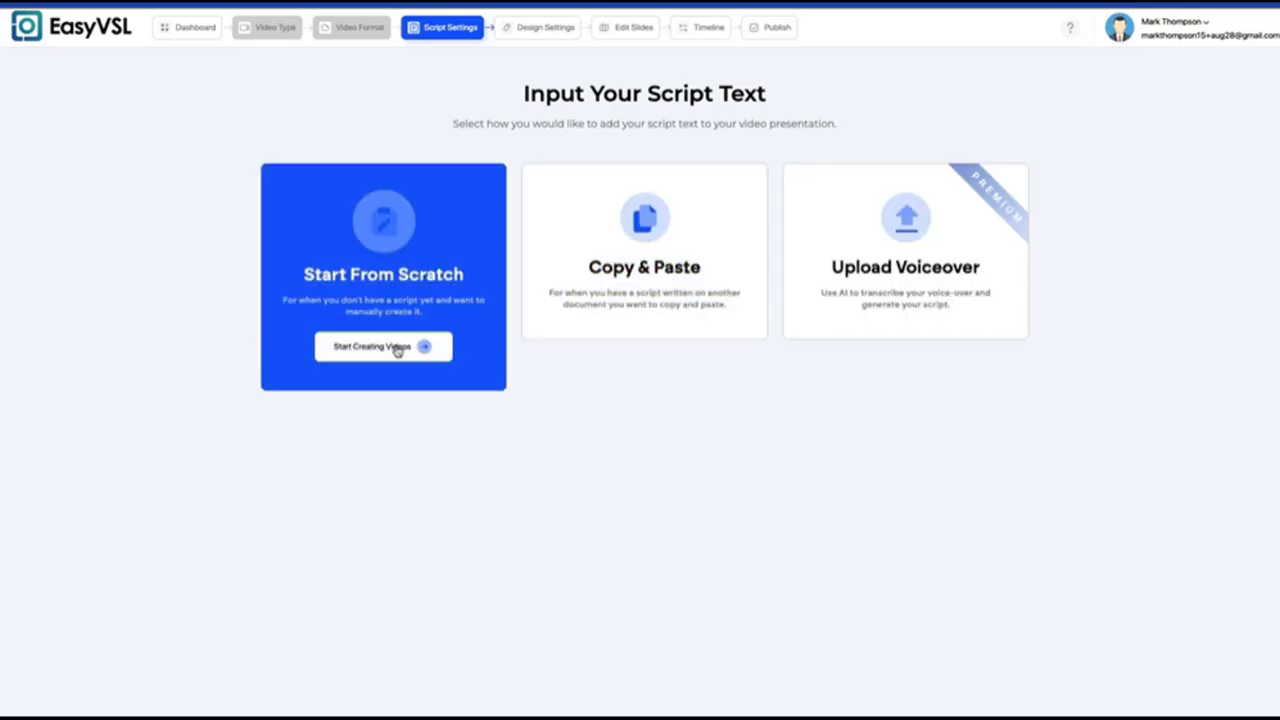
left_click(397, 349)
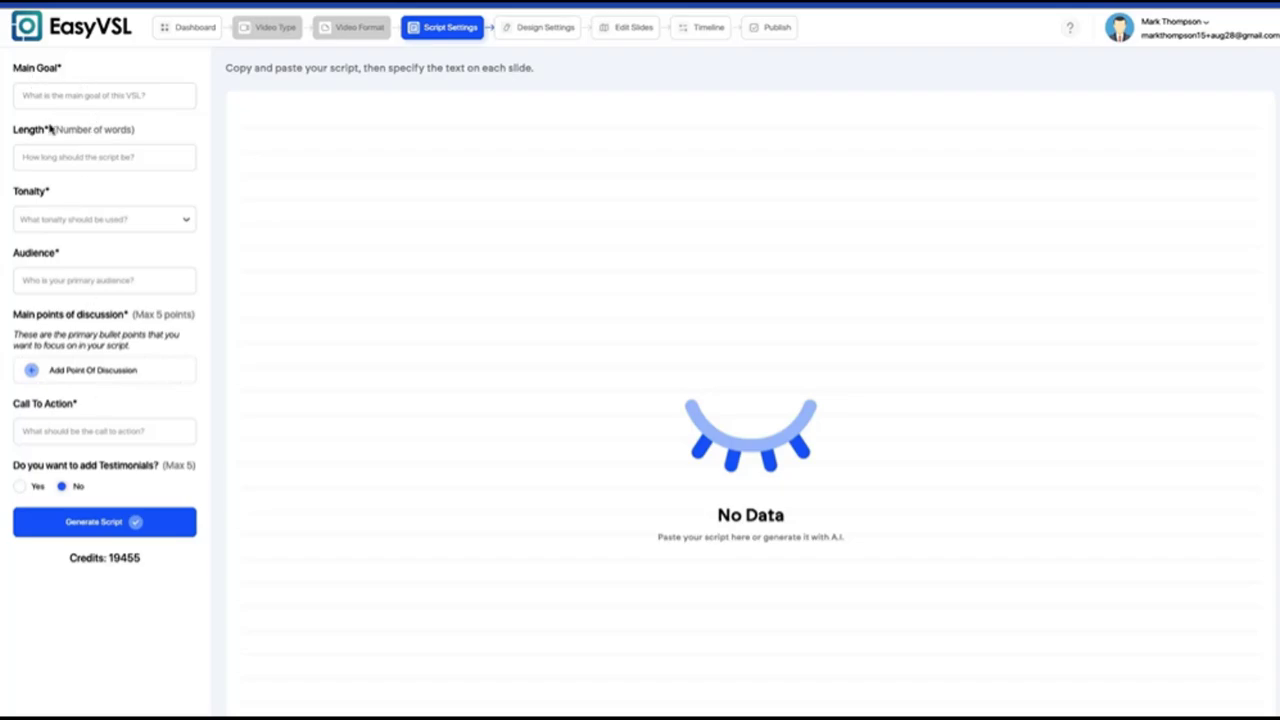
Step: Enter a main goal of encouraging viewers to purchase a weight loss program using proven methods, and set the script length to 1000 words
left_click(78, 219)
left_click(78, 219)
left_click(96, 100)
key("ctrl+v")
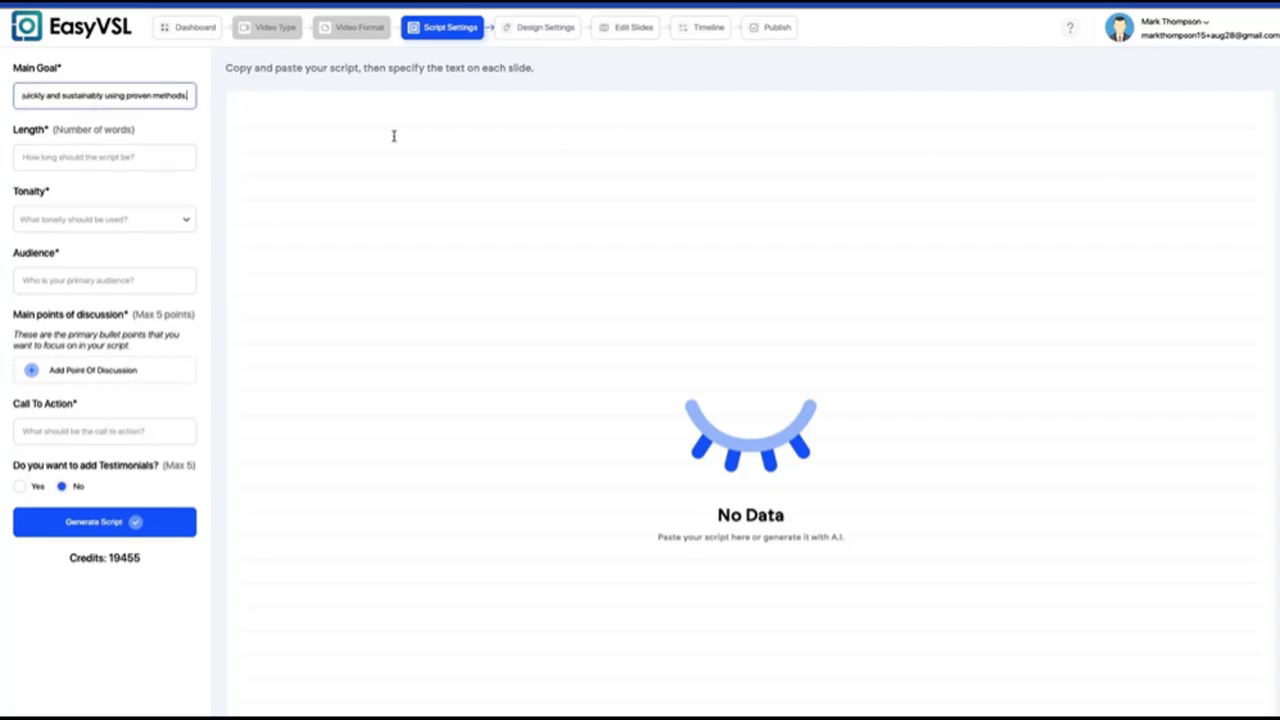
left_click(183, 157)
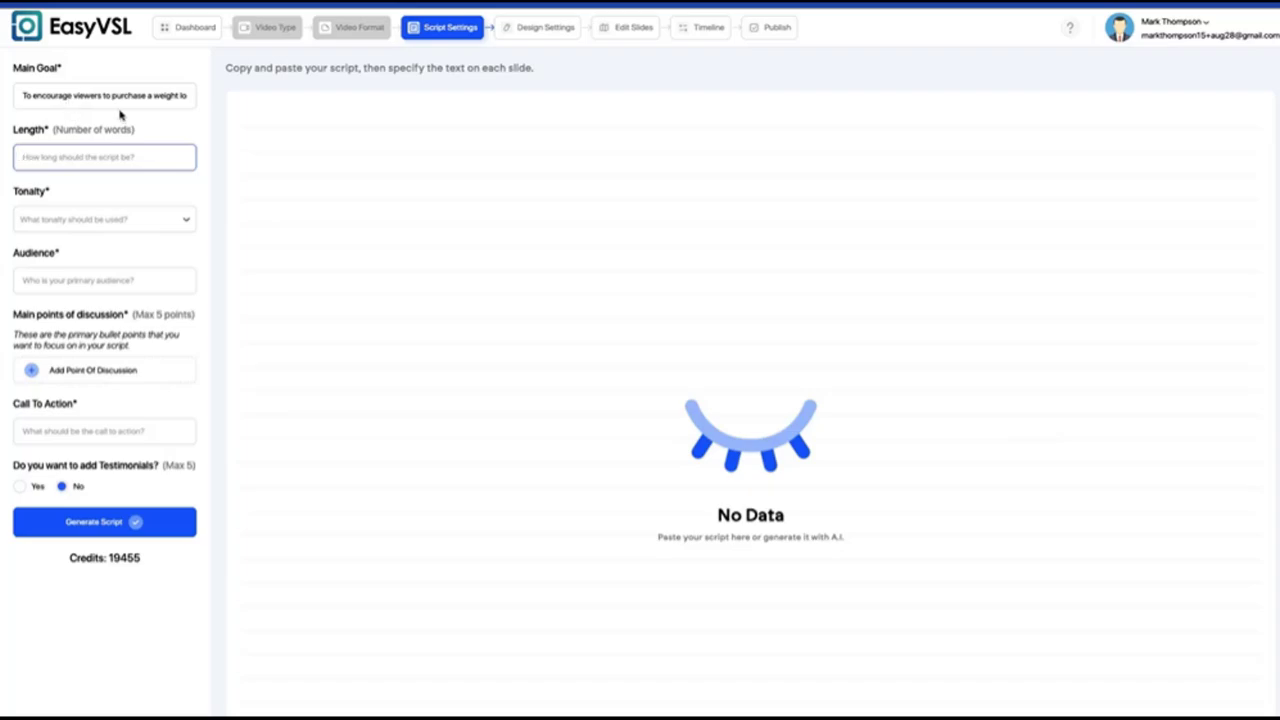
type("1000")
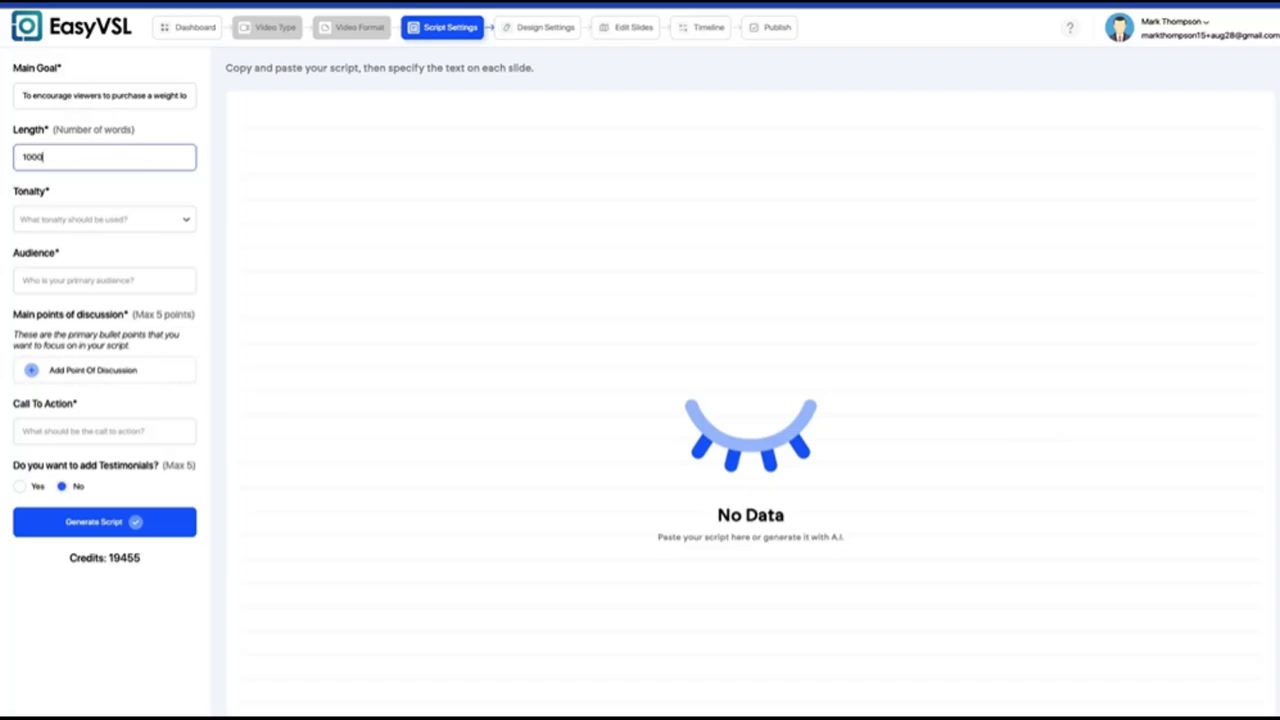
Step: Set the script's tonality to Positive and Excited
left_click(86, 220)
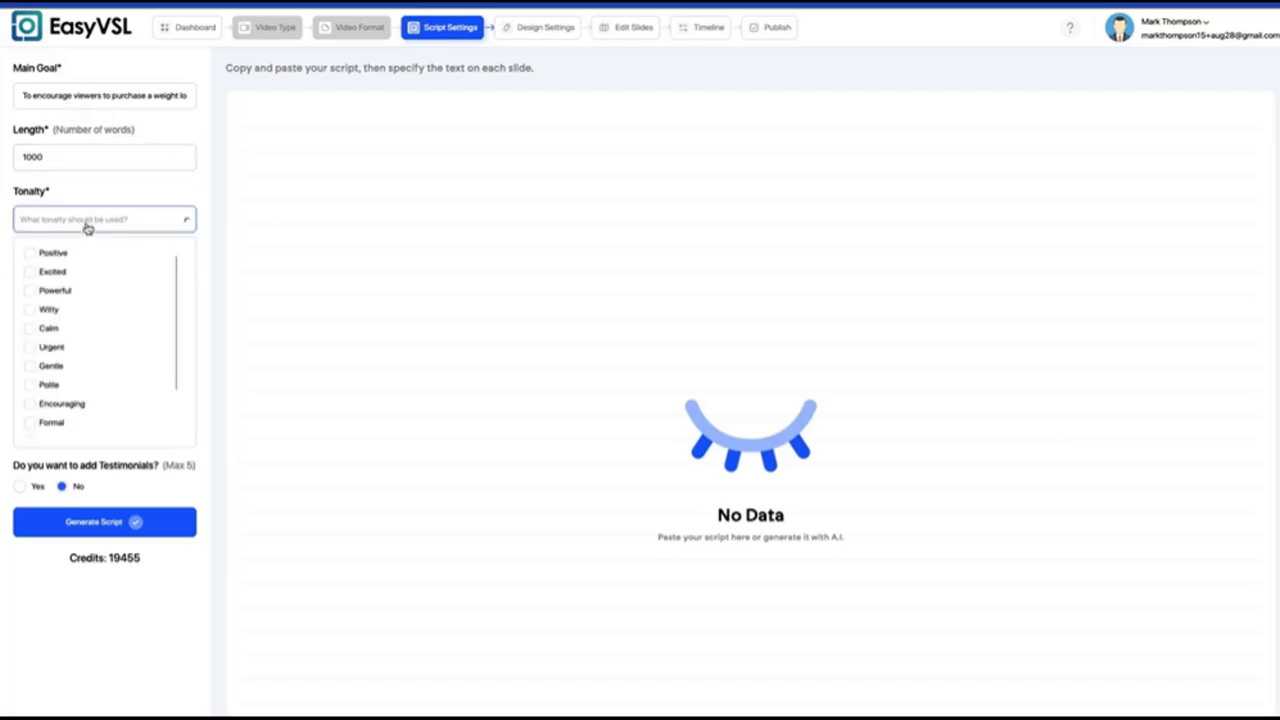
left_click(30, 257)
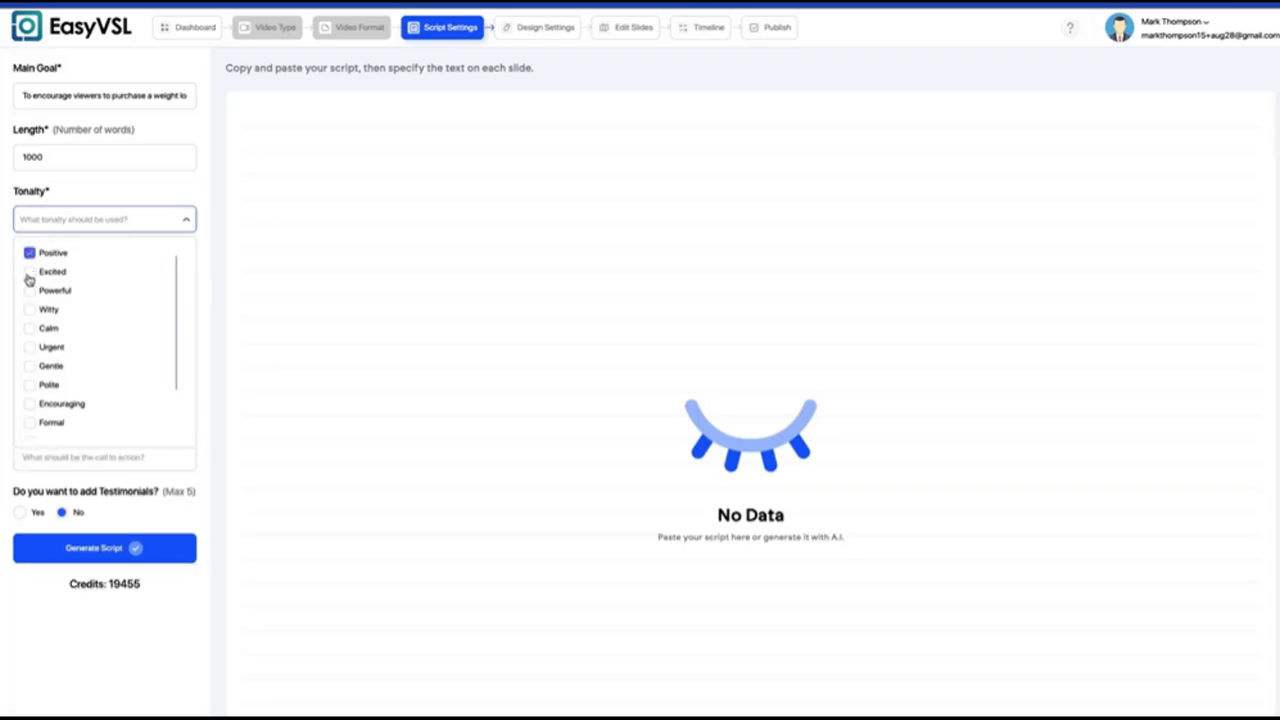
left_click(29, 273)
left_click(140, 197)
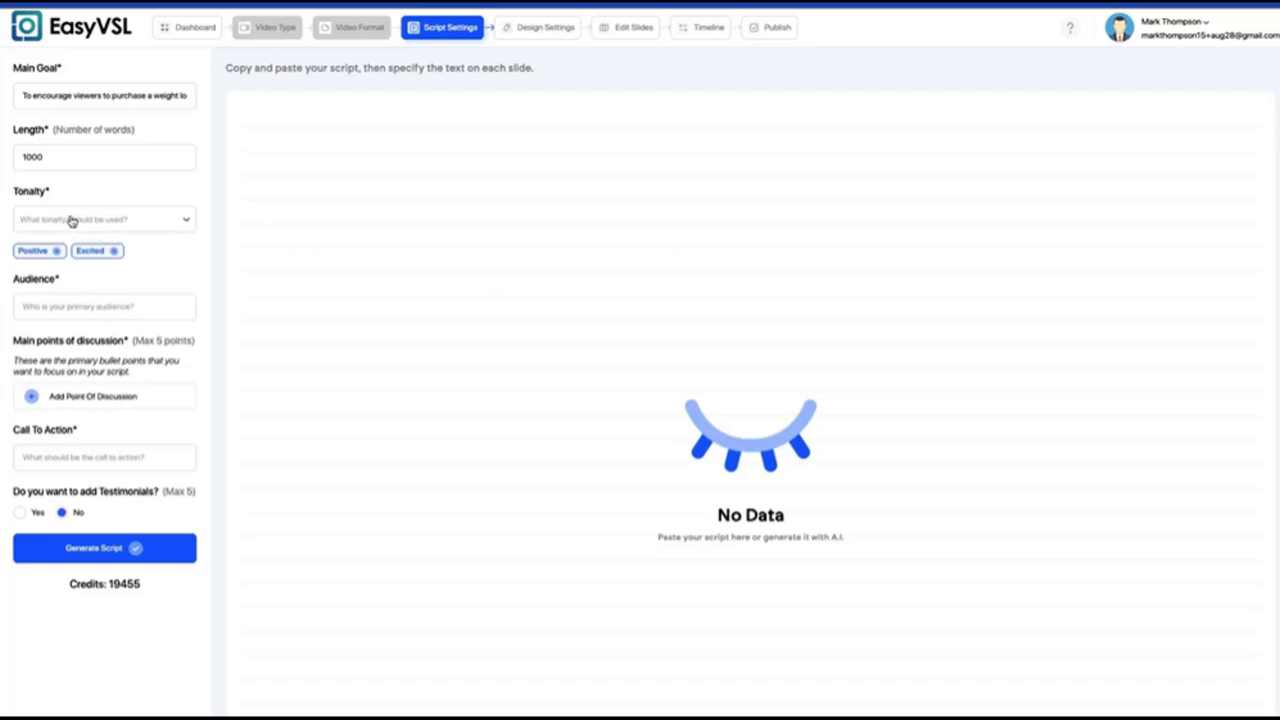
Step: Paste the audience description starting "Men and women aged 25-45, looking to lose"
left_click(62, 313)
key("ctrl+v")
left_click_drag(62, 313, 189, 307)
left_click(62, 303)
left_click(150, 310)
Step: Add five discussion points: traditional weight loss struggles, the scientifically-backed program, rapid sustainable results, easy-to-follow meal plans and exercise routines, and success stories
left_click(86, 398)
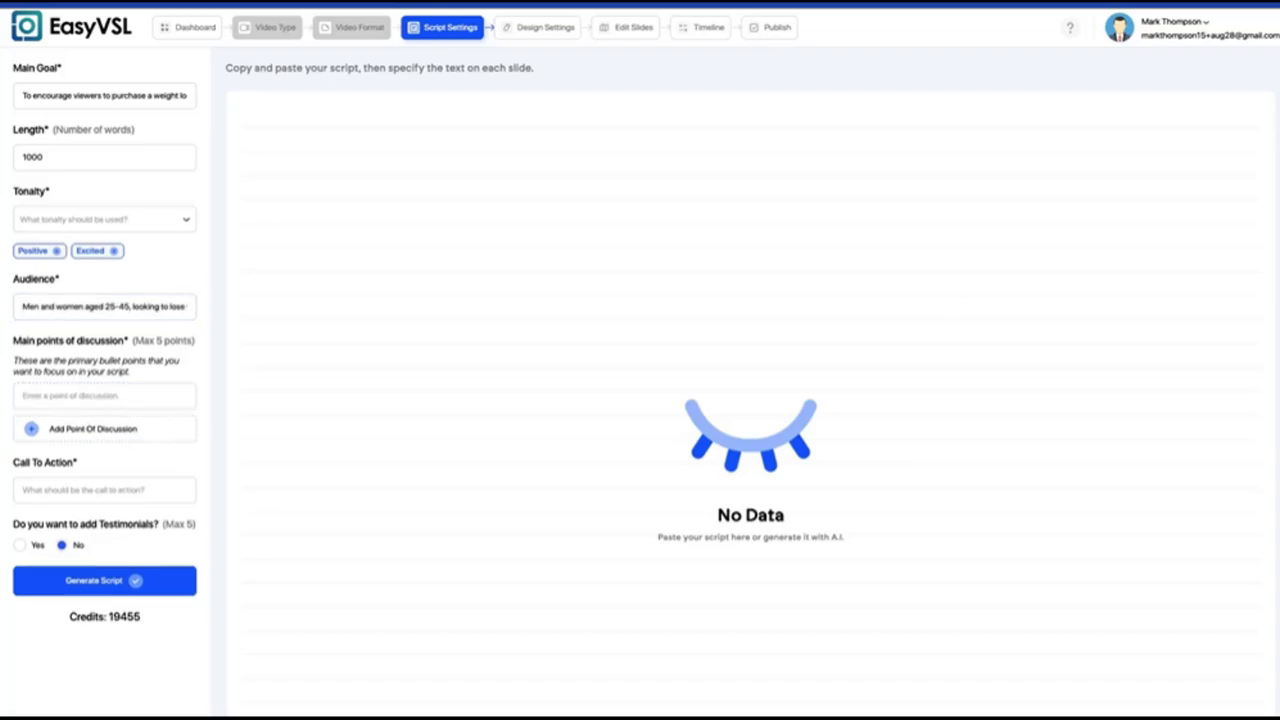
left_click(66, 398)
key("ctrl+v")
left_click(94, 429)
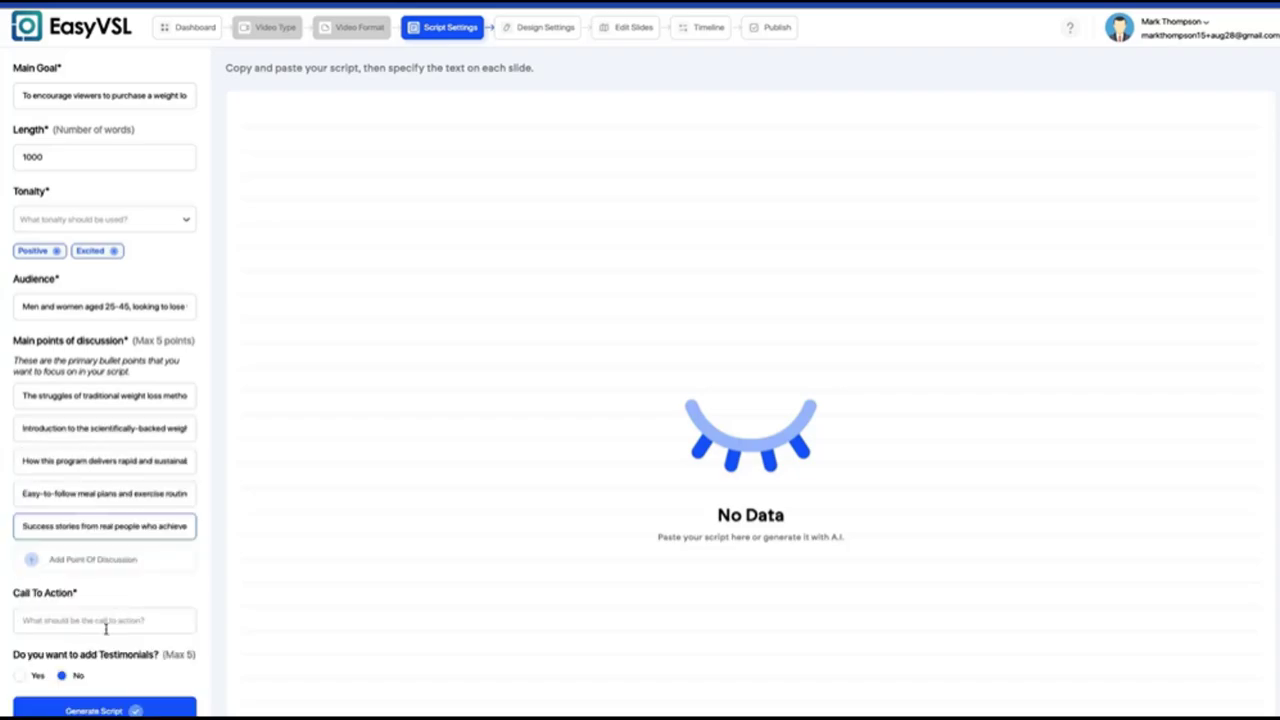
Step: Fill in a call to action telling viewers to start their weight loss today and transform their body in just 30 days
left_click(106, 622)
key("ctrl+v")
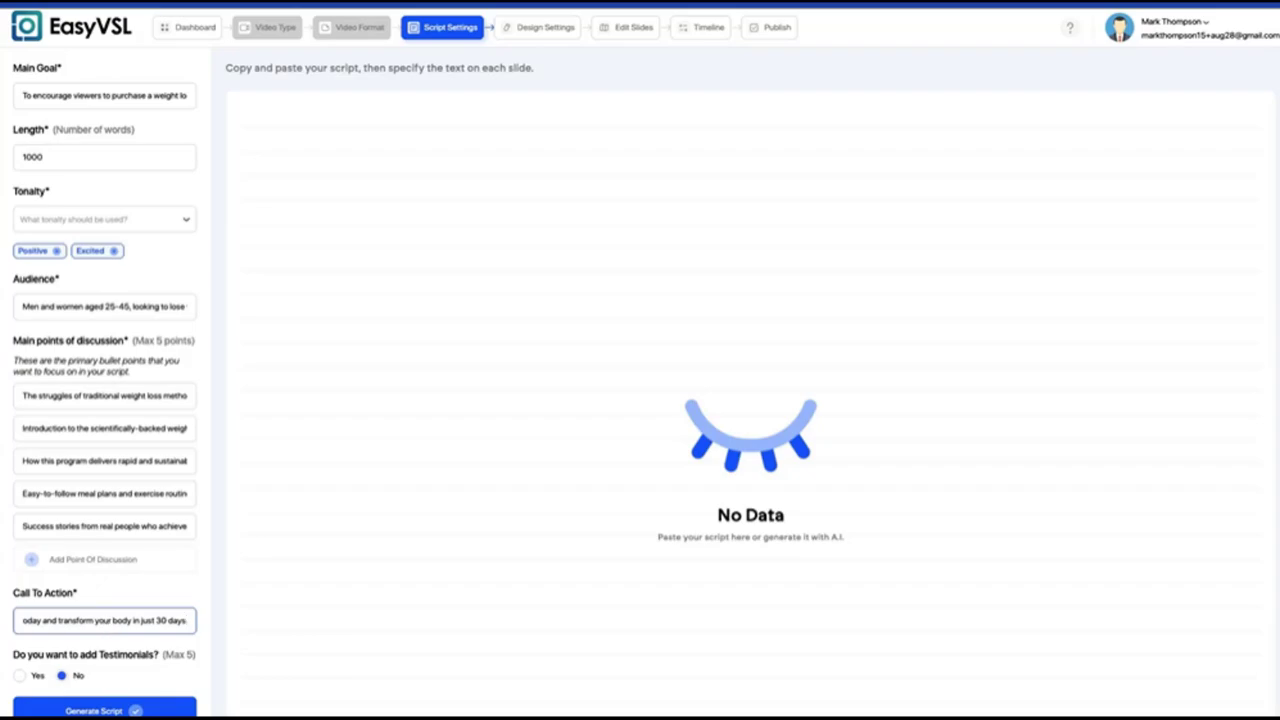
left_click(420, 680)
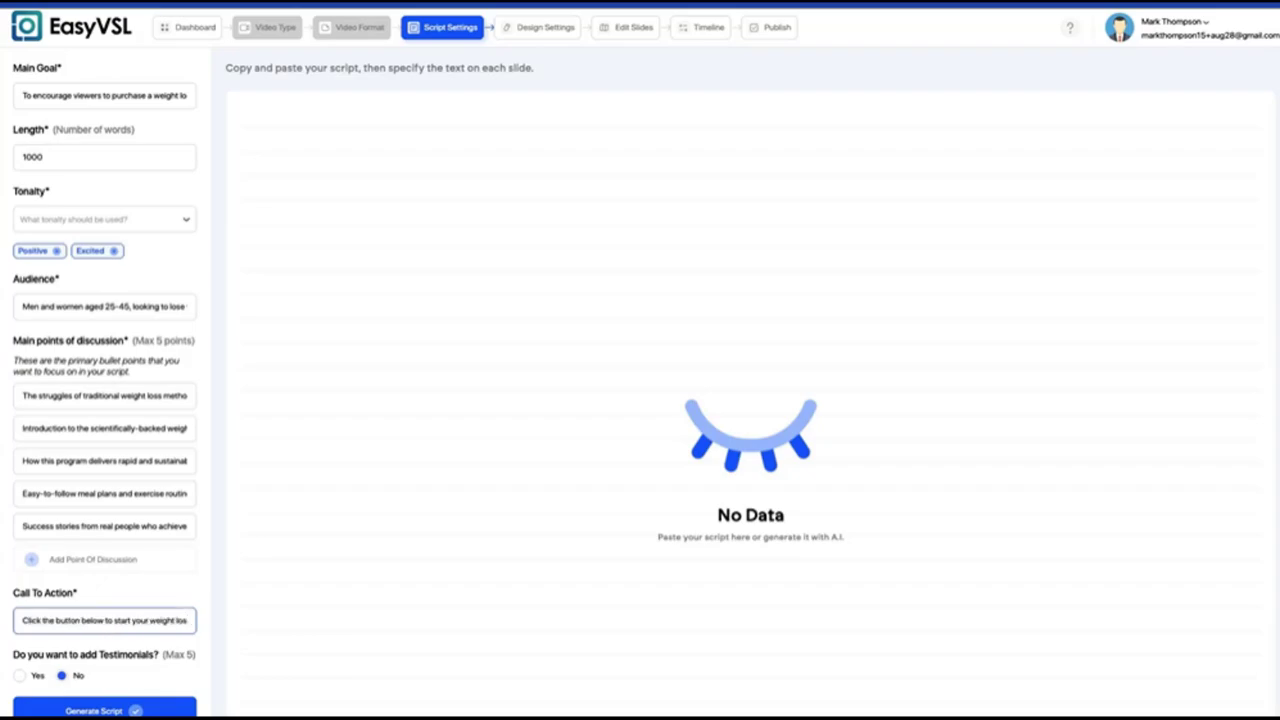
Step: Add a testimonial with customer name: "I've tried every diet out there, but nothing worked until I found this program. I lost 20 pounds in just two months!"
left_click(34, 677)
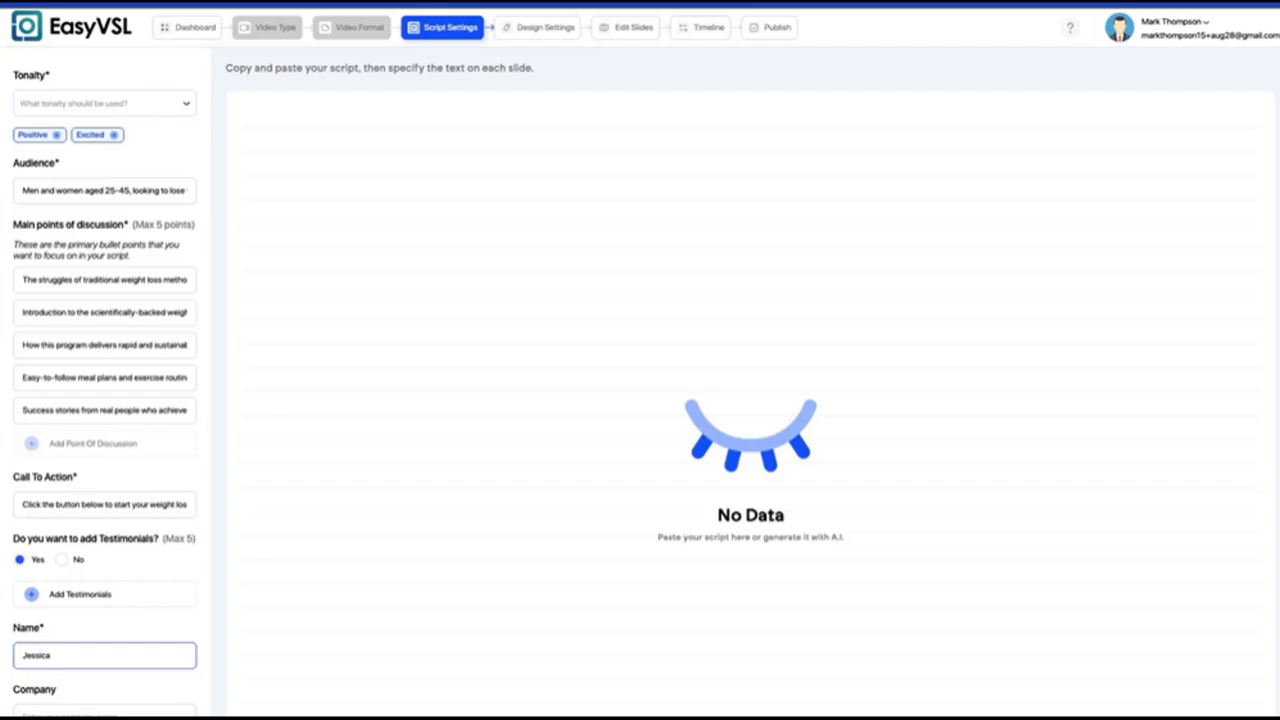
scroll(104, 480, "down", 3)
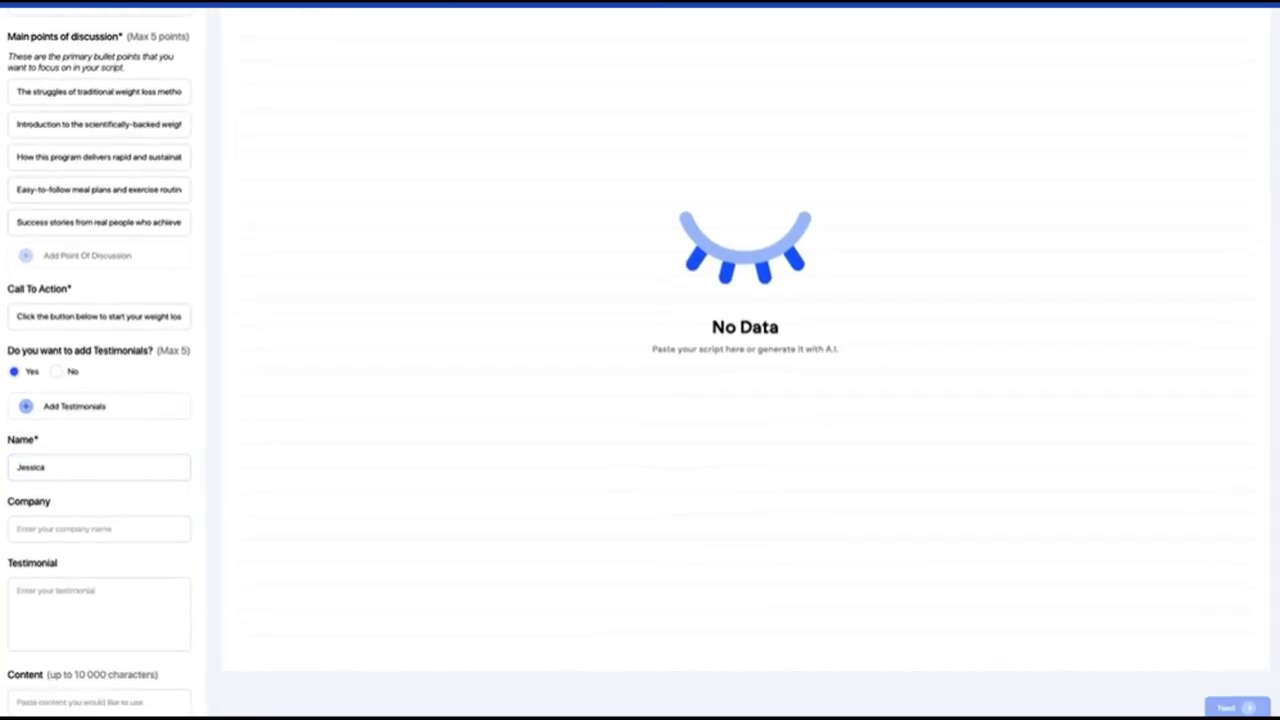
left_click(74, 591)
type("I've tried every diet out there, but nothing worked until I found this program. I lost 20 pounds in just two months!")
scroll(97, 572, "down", 1)
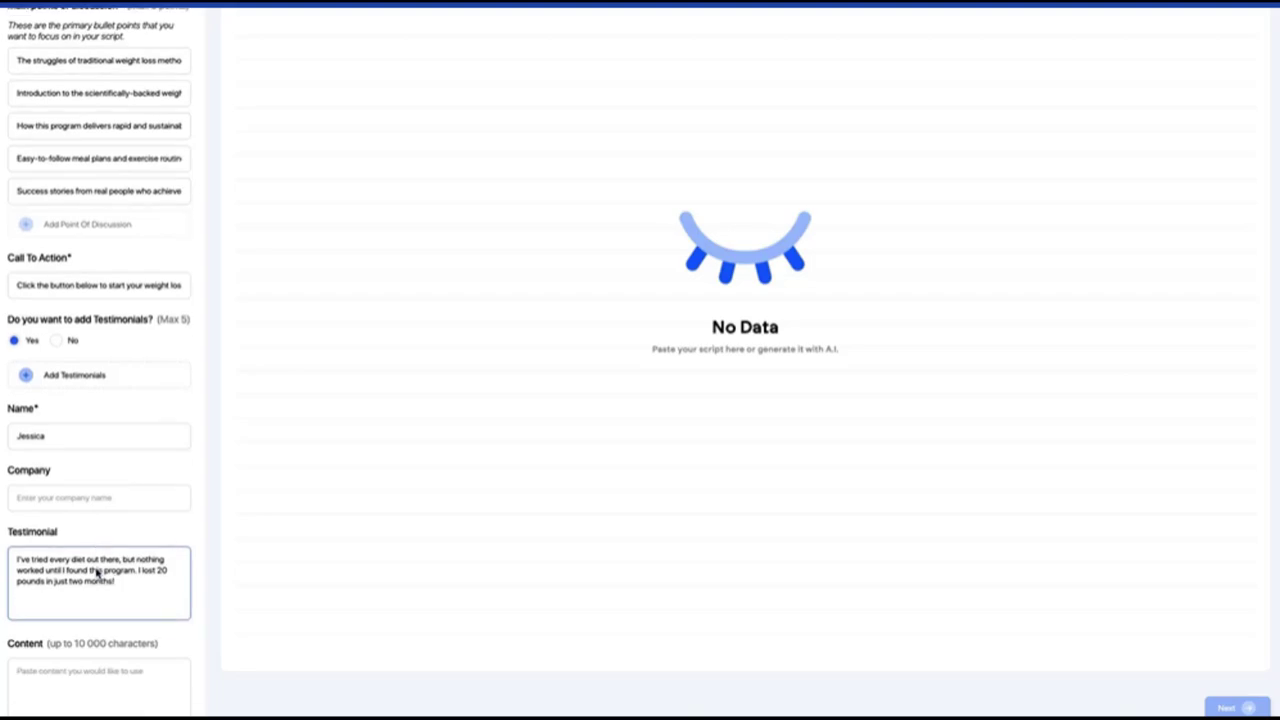
Step: Add a second testimonial with customer name: "This program helped me regain control over my eating habits. I'm down 15 pounds and have never felt healthier!"
scroll(96, 572, "down", 2)
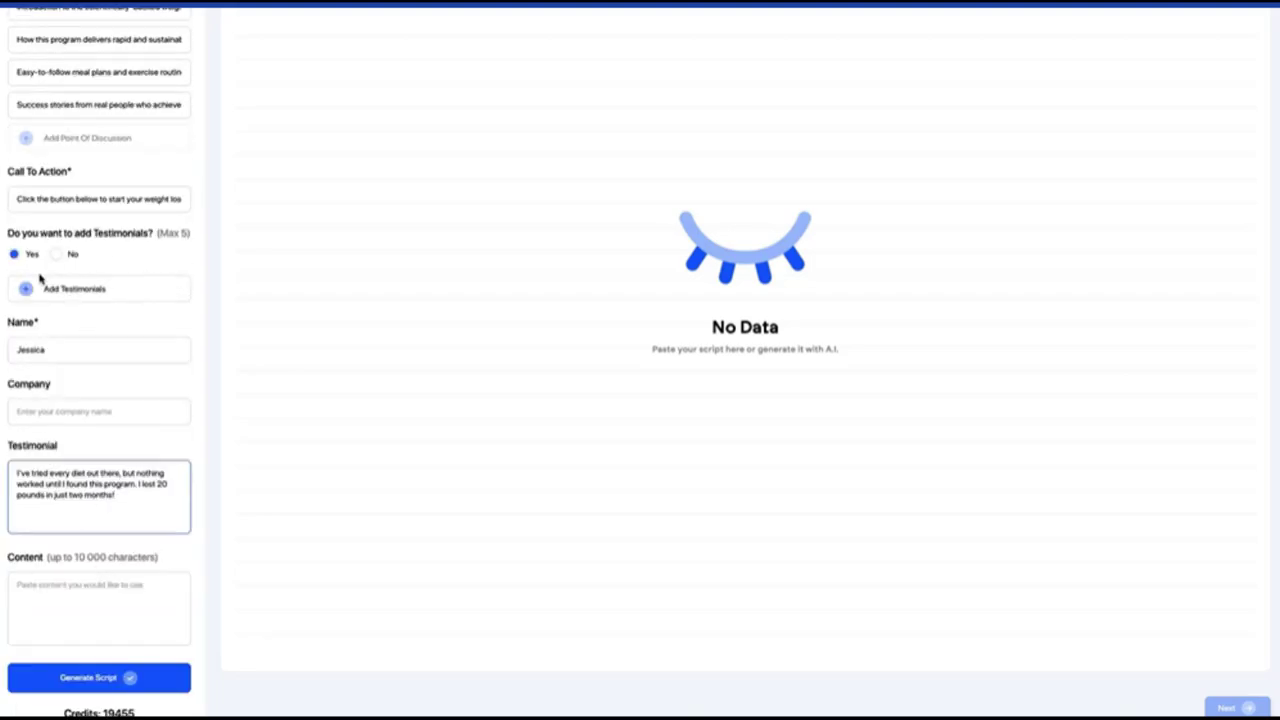
left_click(50, 288)
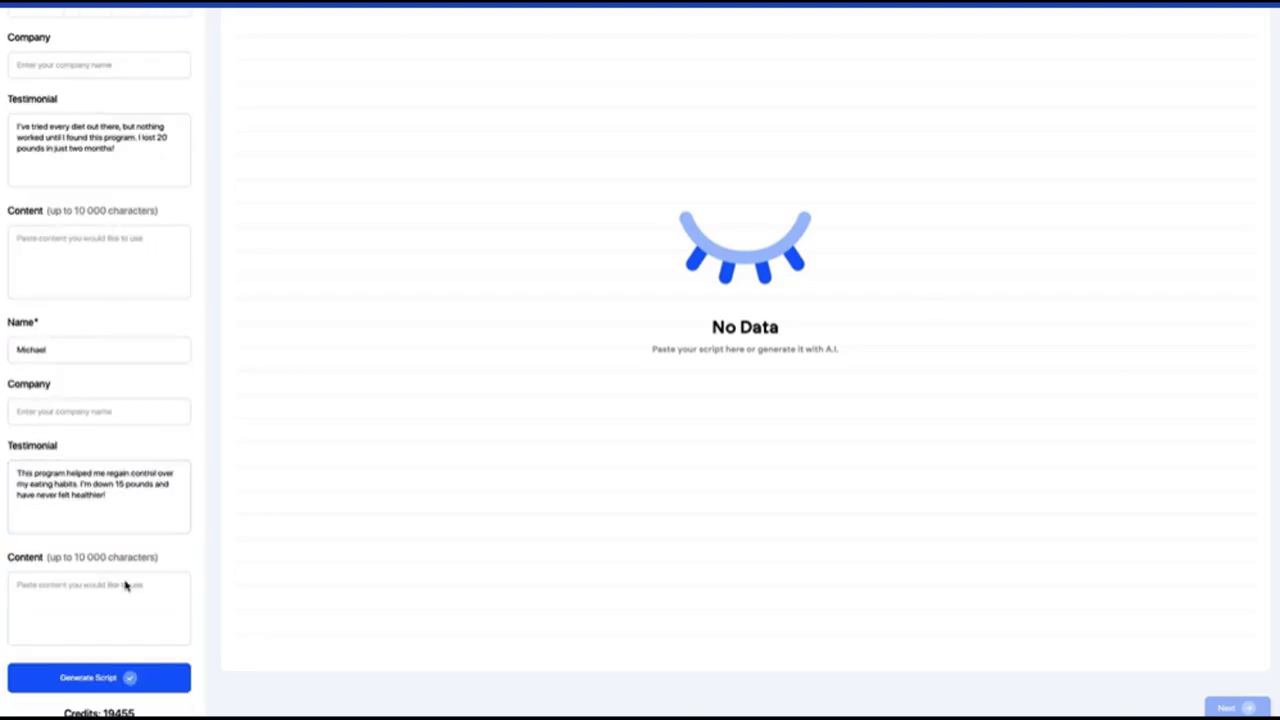
Step: Paste the sales copy starting "Do you feel like you've tried everything to lose weight" as content and generate the script
left_click(122, 588)
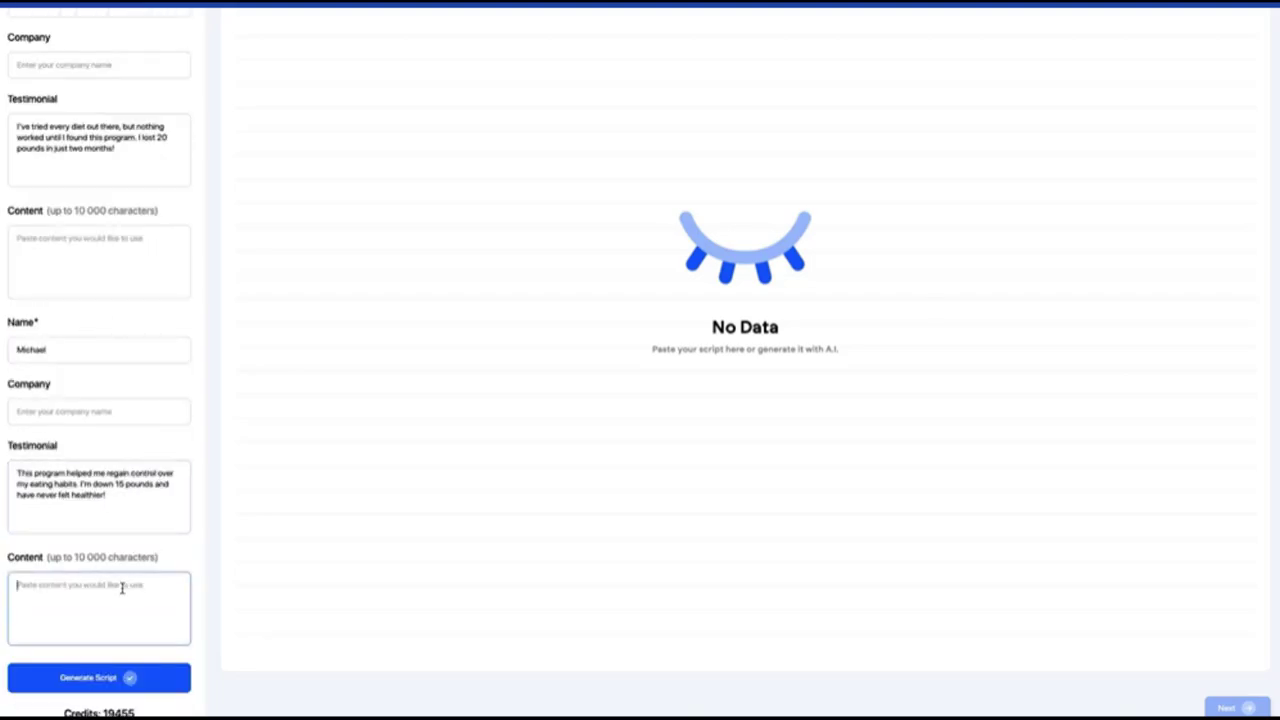
key("ctrl+v")
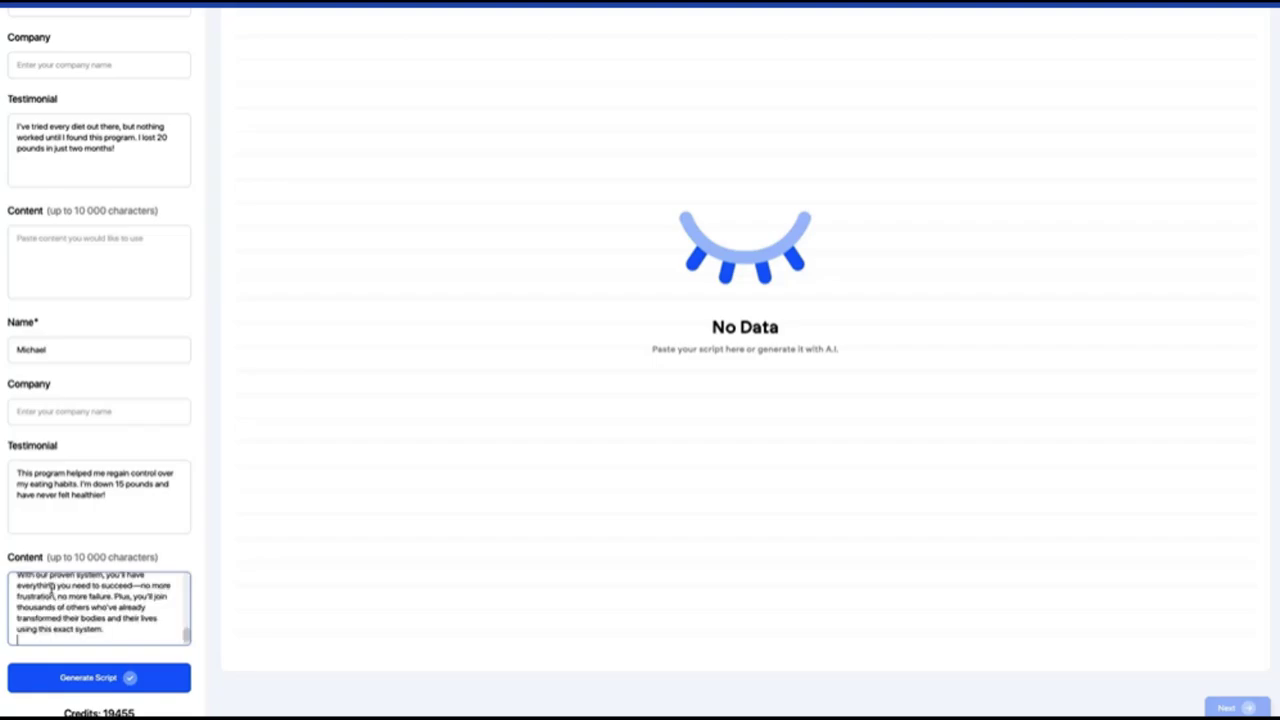
scroll(50, 588, "up", 5)
scroll(50, 588, "down", 1)
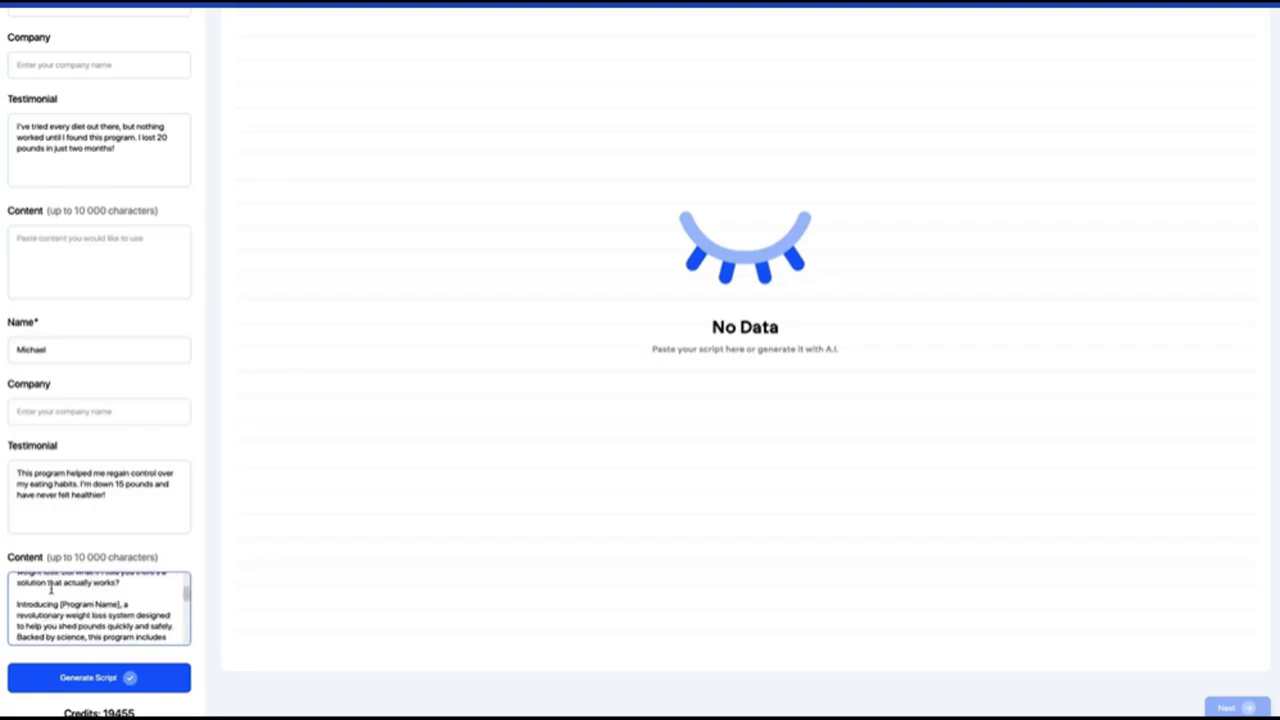
scroll(50, 590, "up", 2)
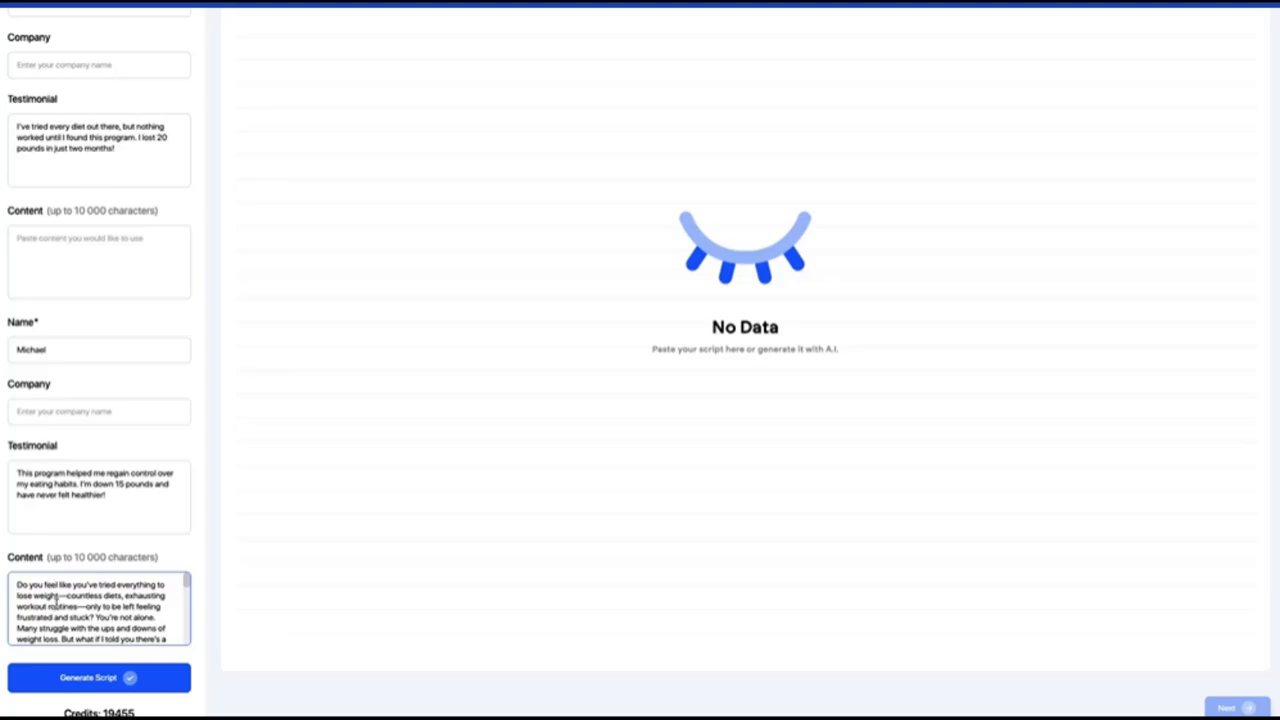
left_click(108, 679)
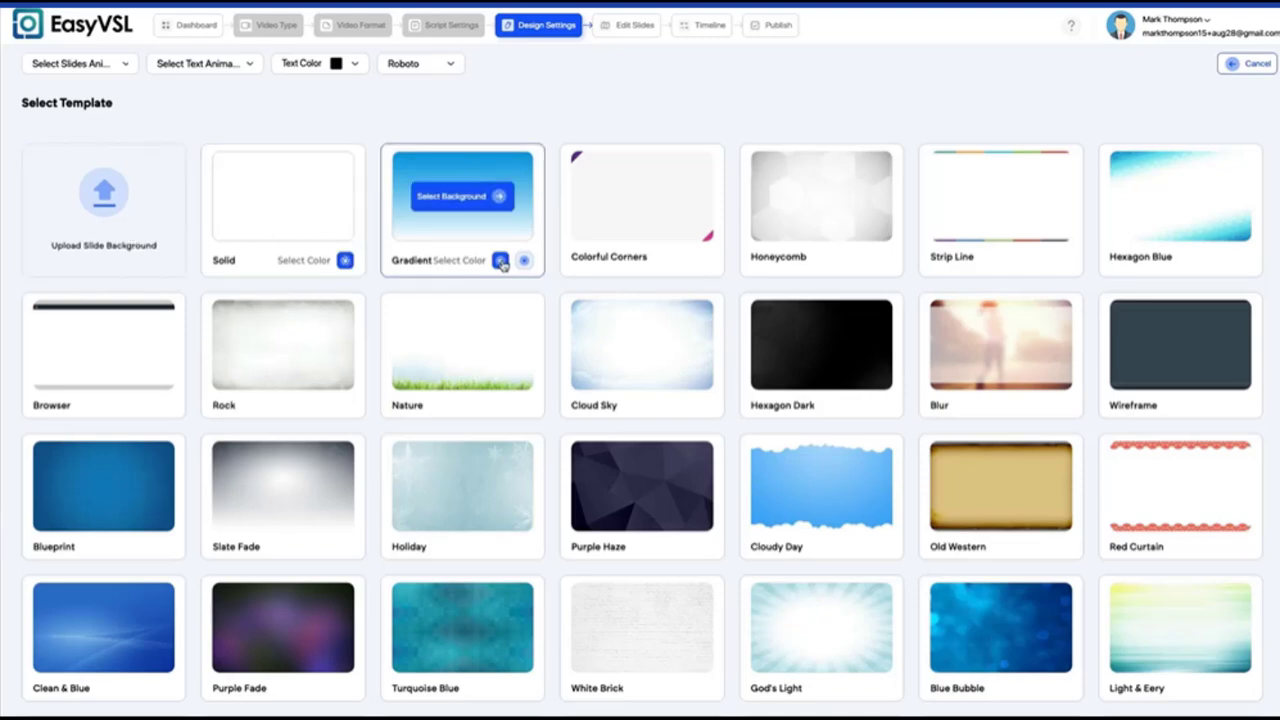
Step: Choose the green-striped slide template and set the default caption colour to blue 4A90E2, keeping the text on Autosize
scroll(470, 500, "down", 5)
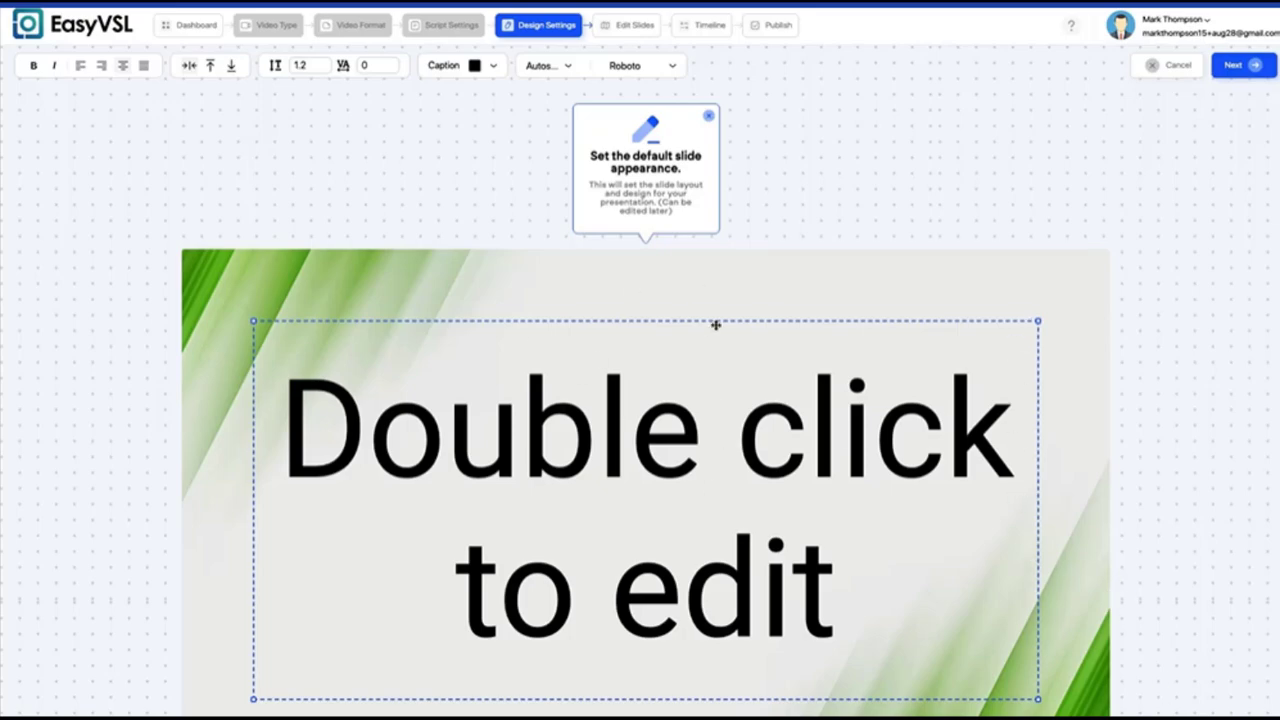
left_click(485, 66)
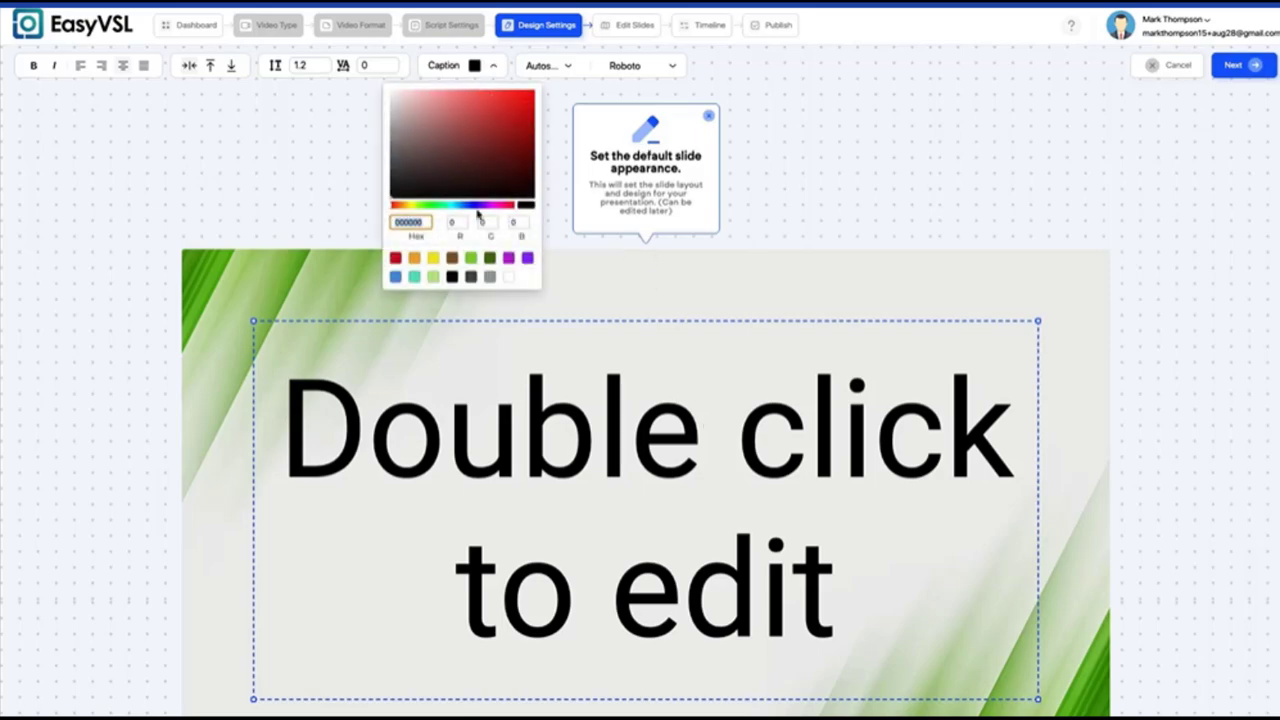
left_click(396, 277)
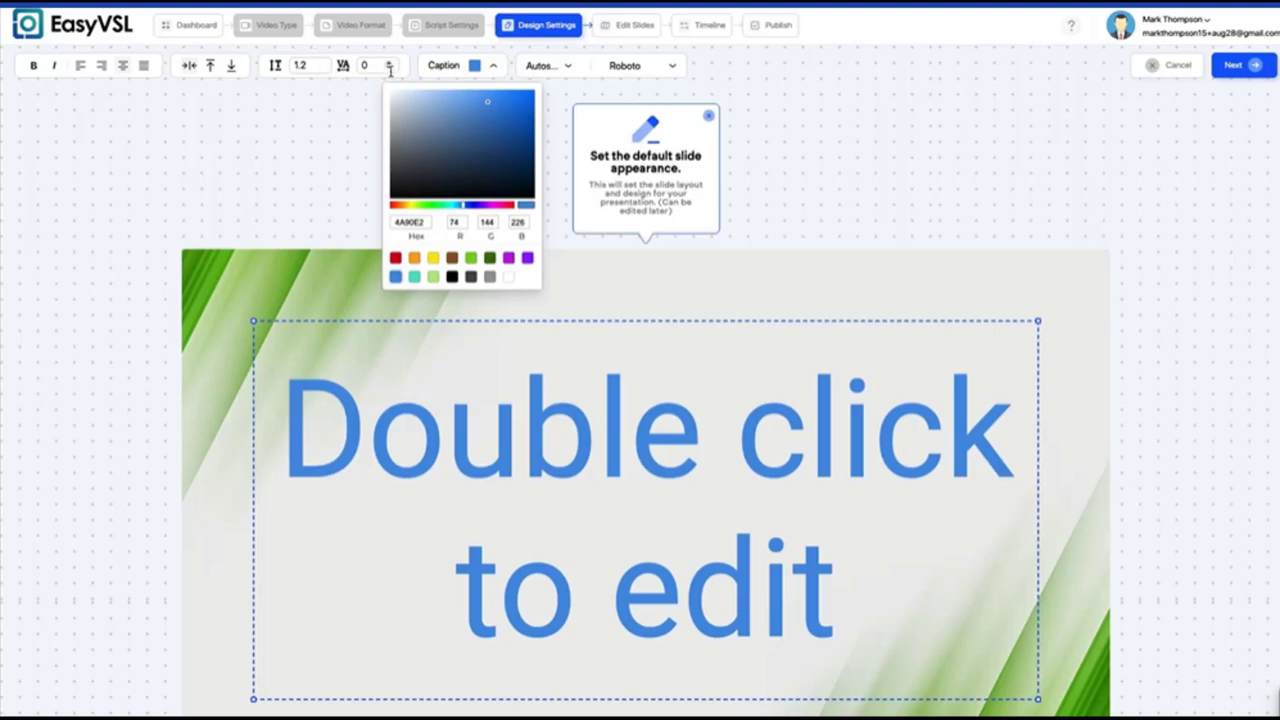
left_click(537, 66)
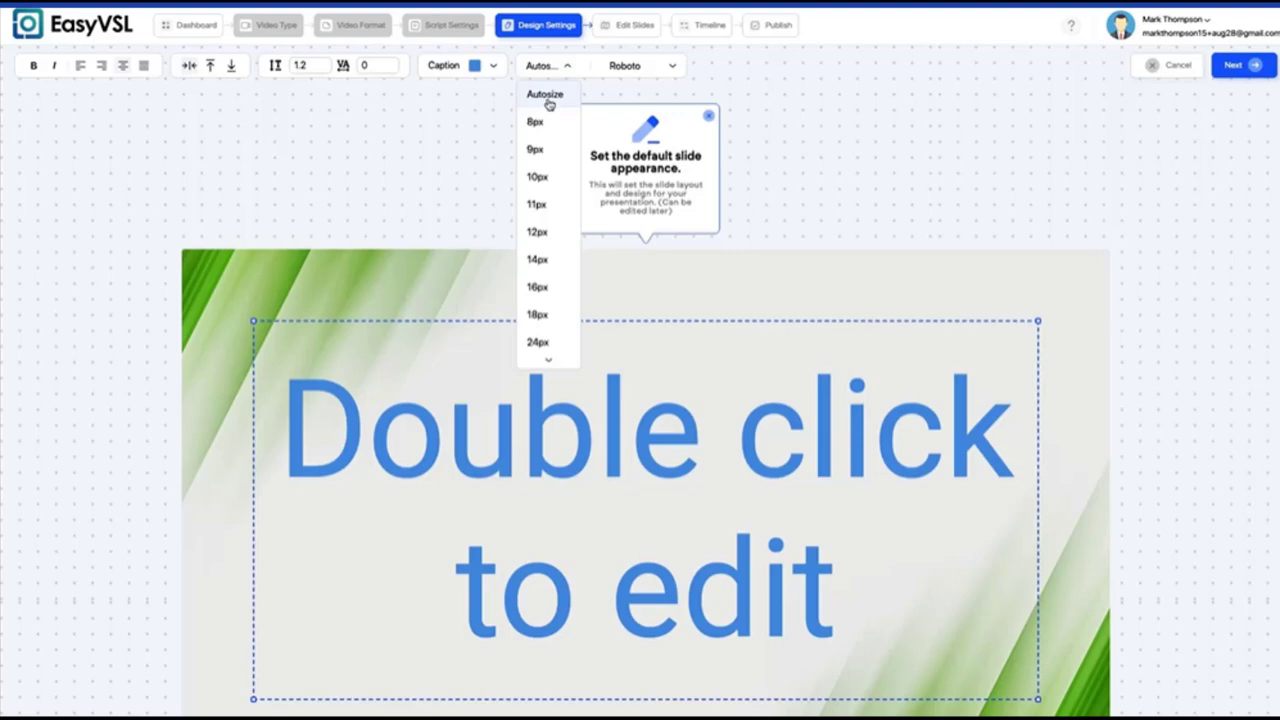
left_click(706, 440)
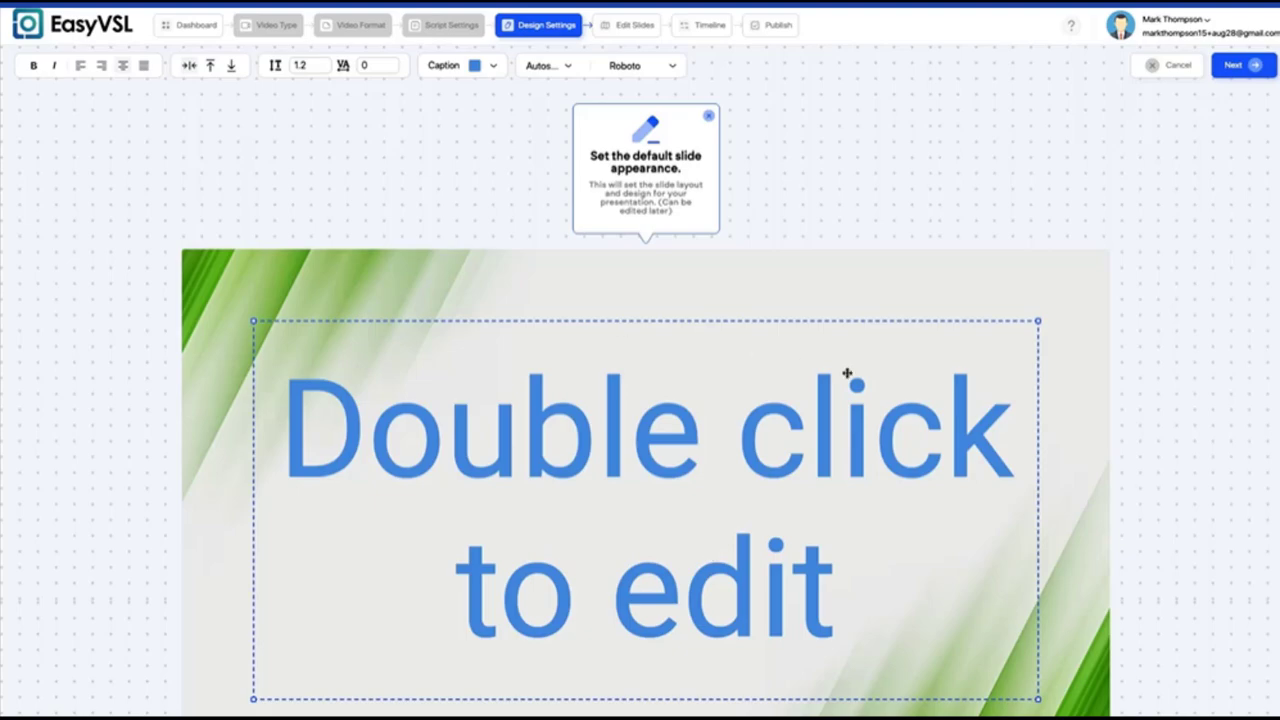
Step: Try Poppins and Oswald as the default slide font
left_click(628, 35)
left_click(645, 68)
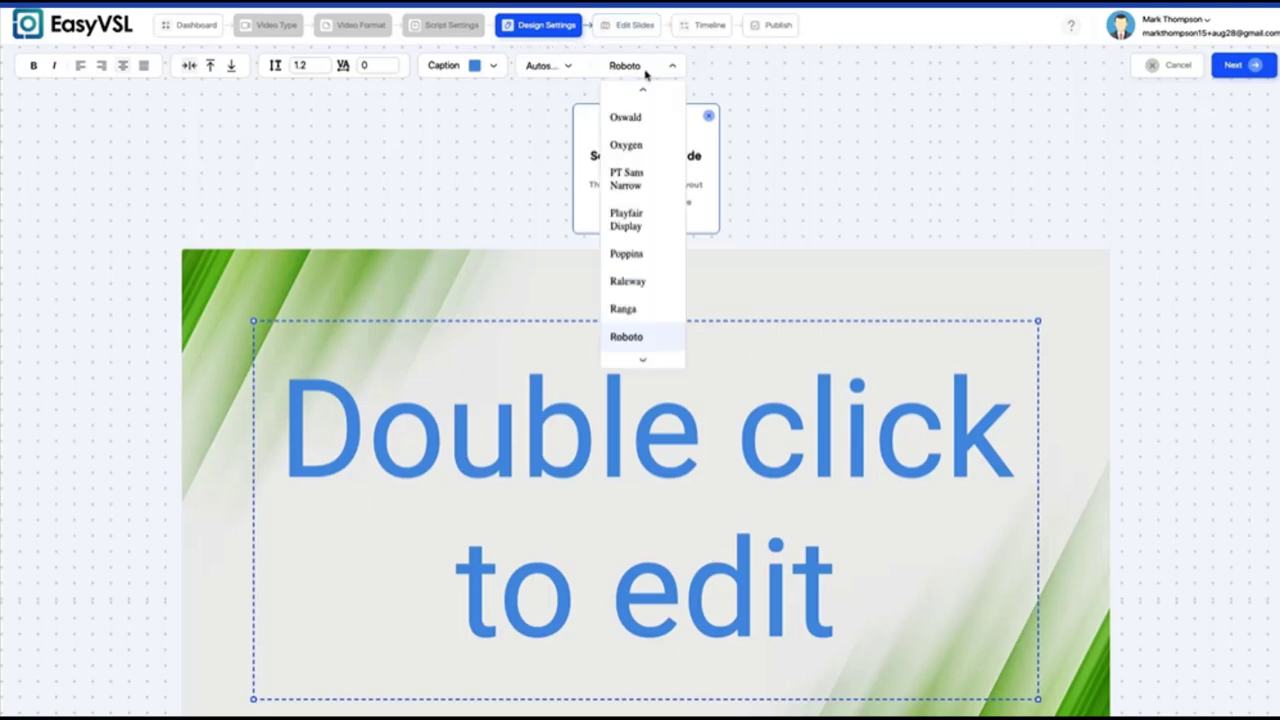
left_click(646, 244)
left_click(640, 74)
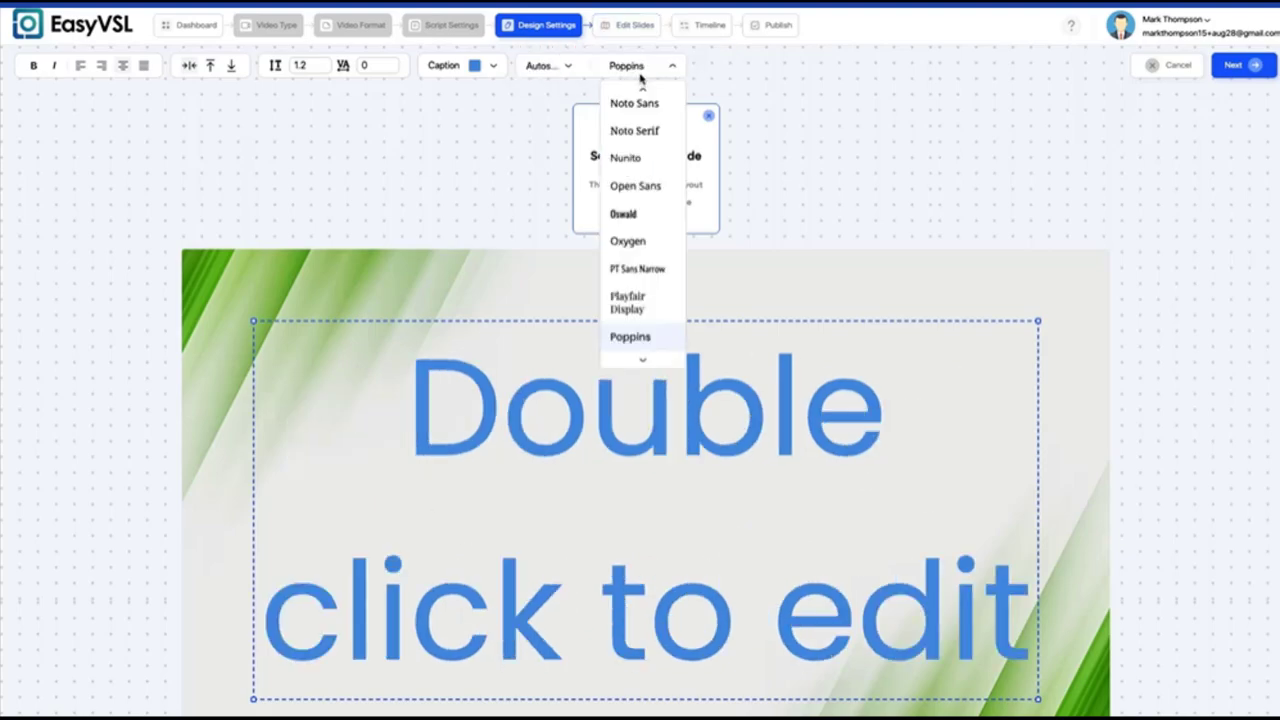
left_click(634, 213)
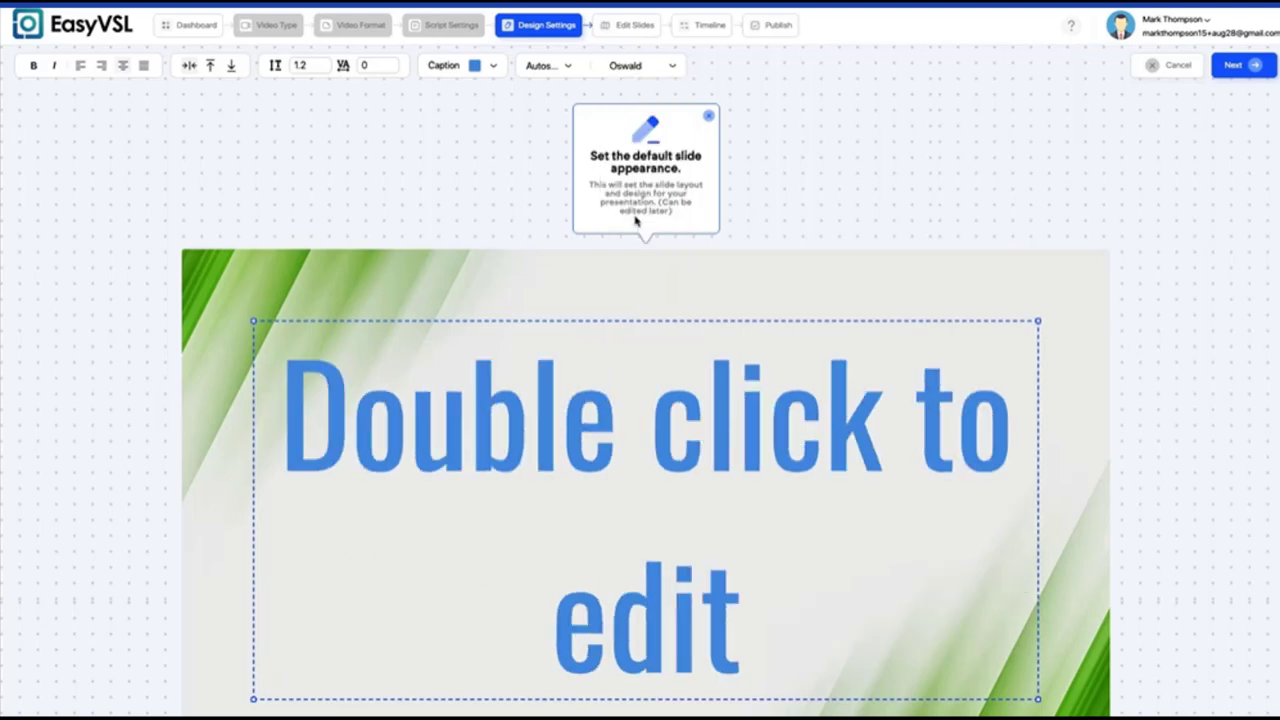
Step: Set the default slide font to Oxygen and proceed to slide editing
left_click(648, 65)
left_click(648, 299)
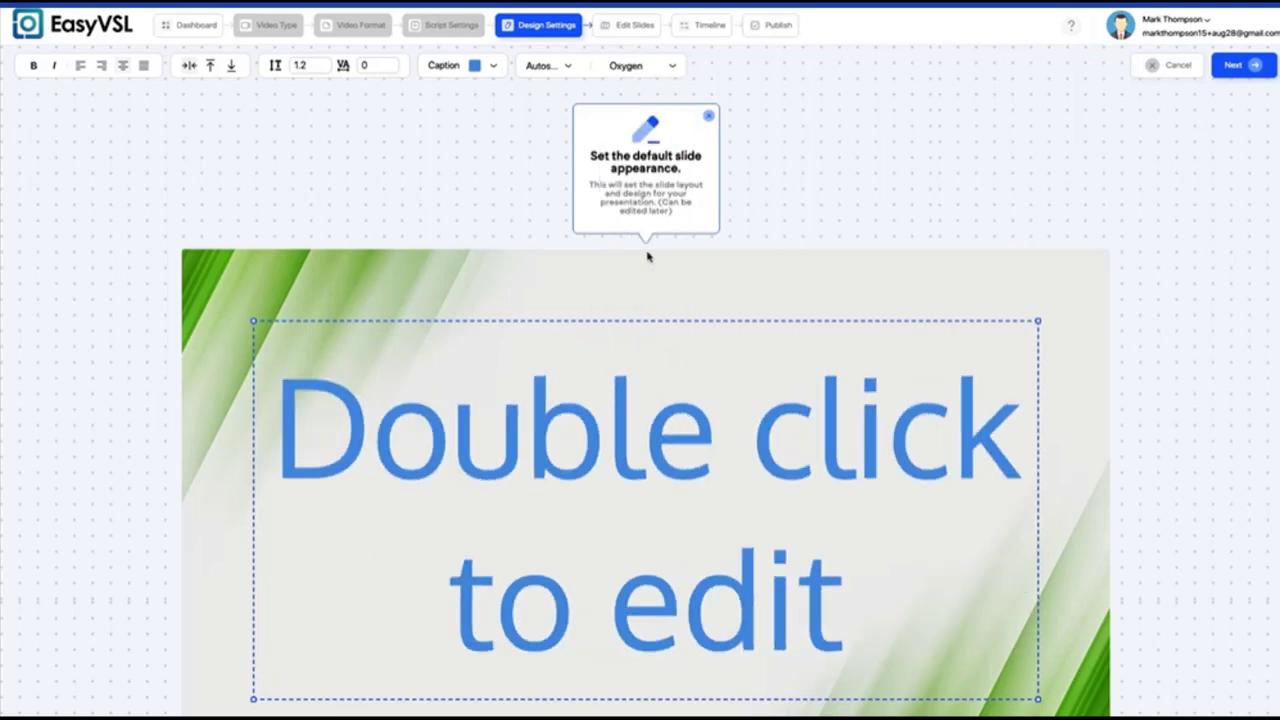
left_click(1238, 65)
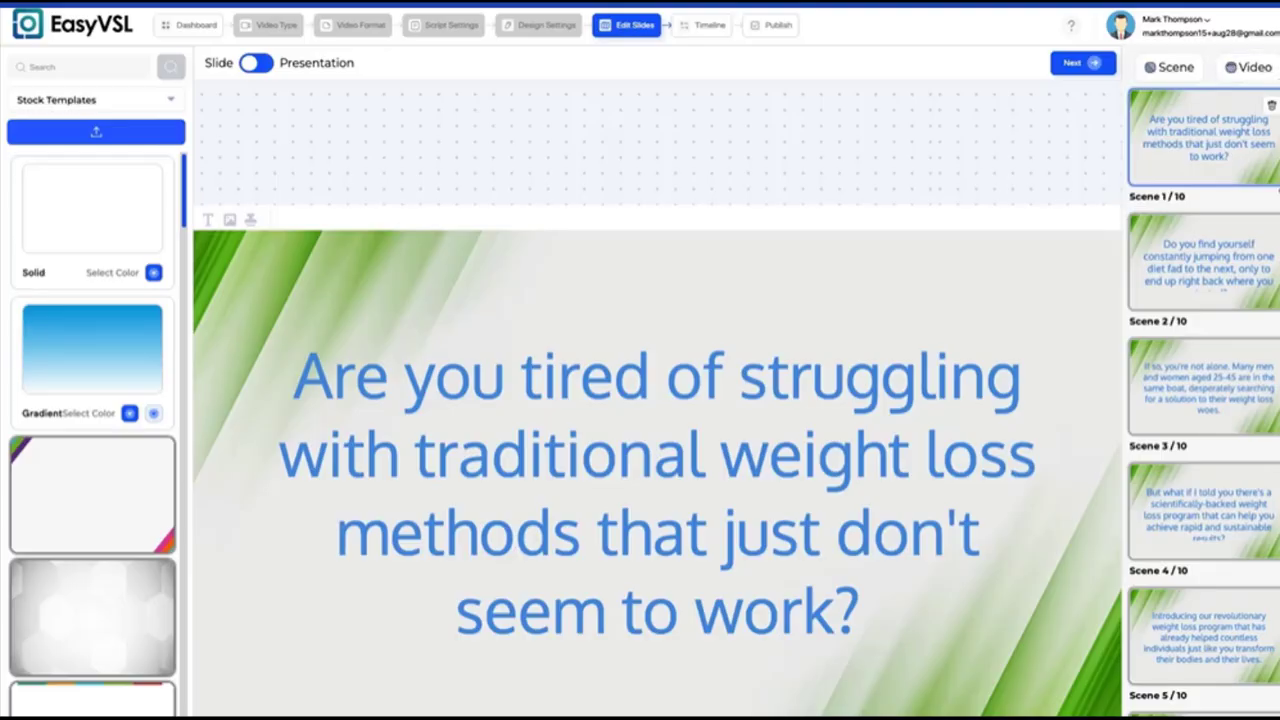
Step: Examine the text and layout of the generated scenes through to the final one
left_click(1250, 275)
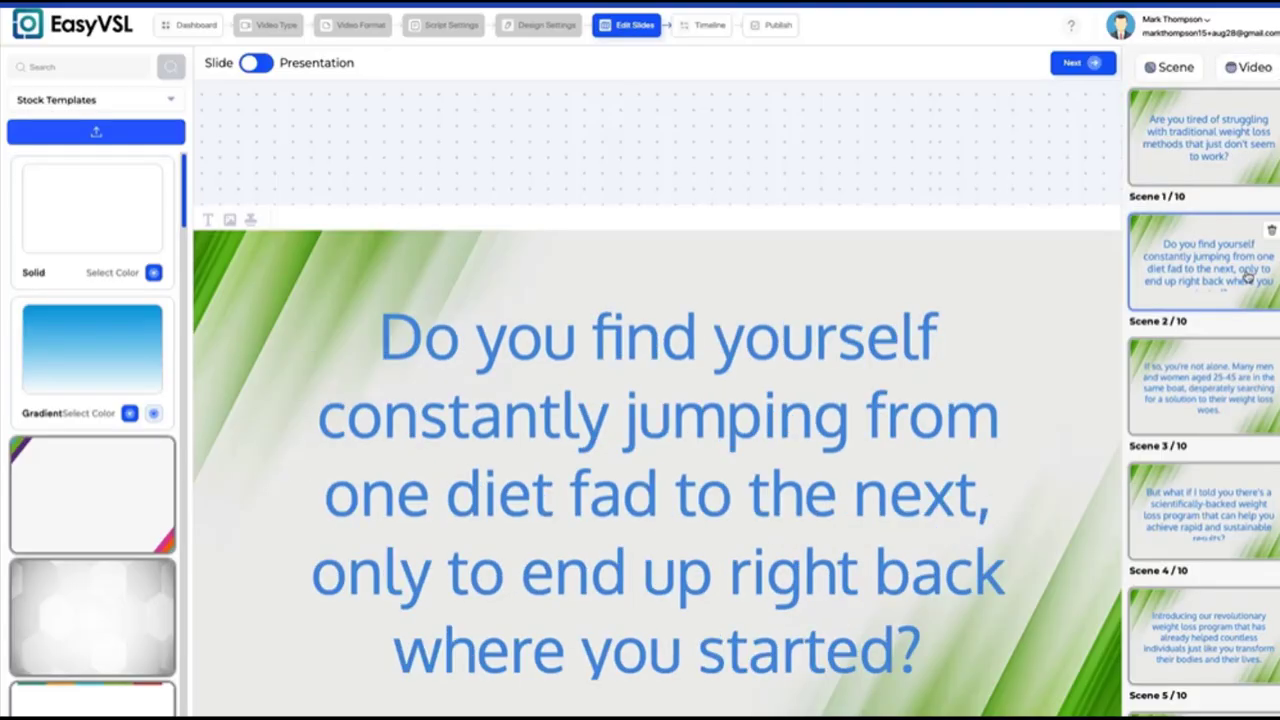
scroll(1240, 300, "down", 1)
left_click(1232, 333)
left_click(1232, 458)
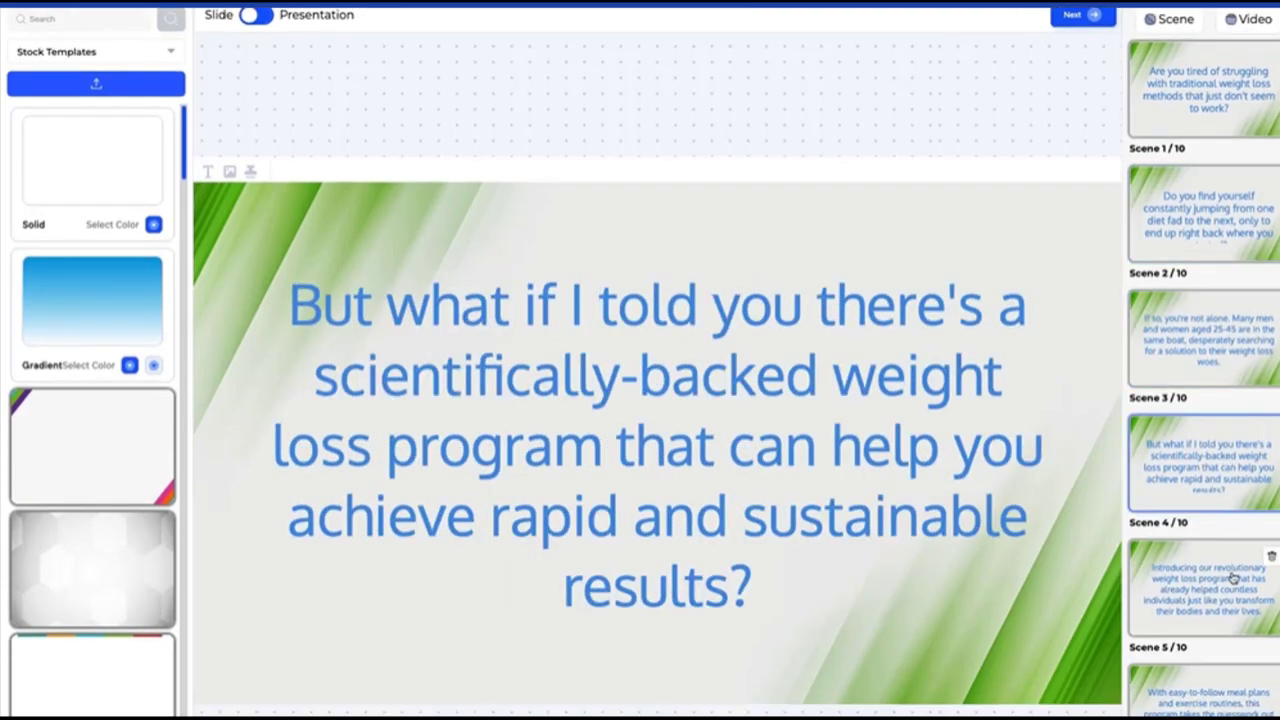
left_click(1235, 582)
left_click(1215, 700)
scroll(1215, 690, "down", 3)
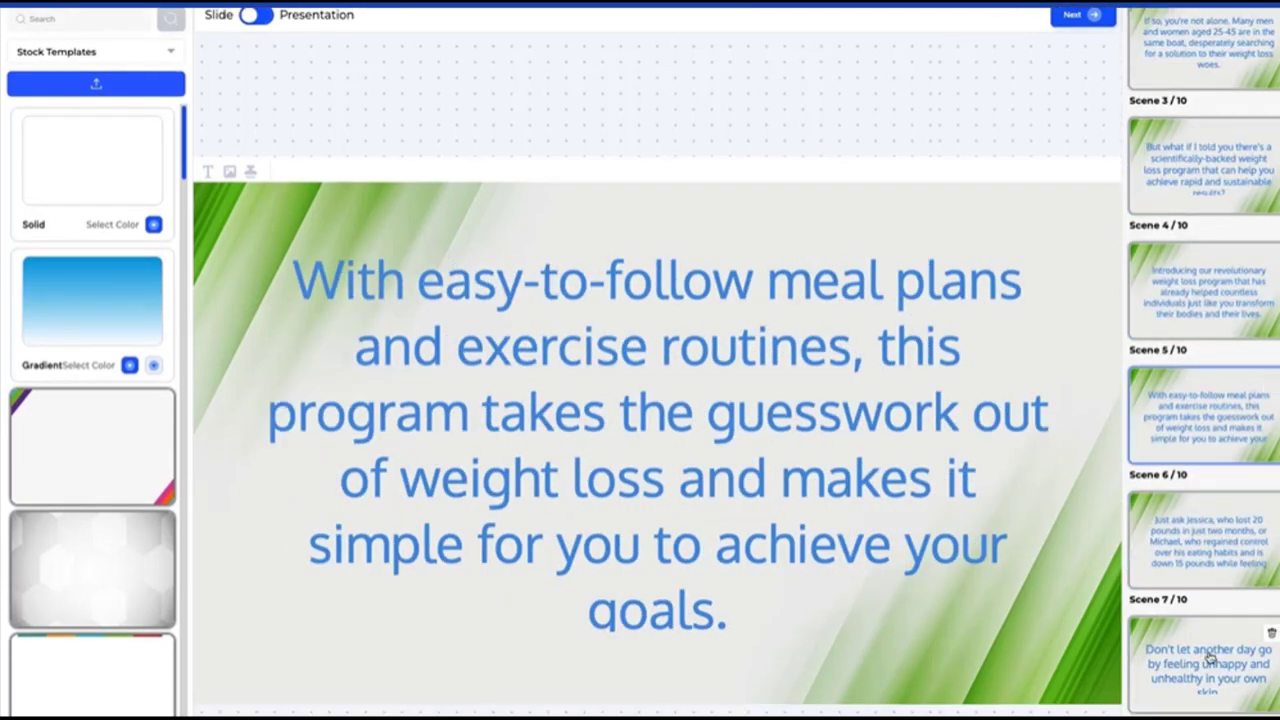
left_click(1211, 657)
scroll(1211, 657, "down", 2)
left_click(1213, 711)
scroll(1200, 672, "up", 5)
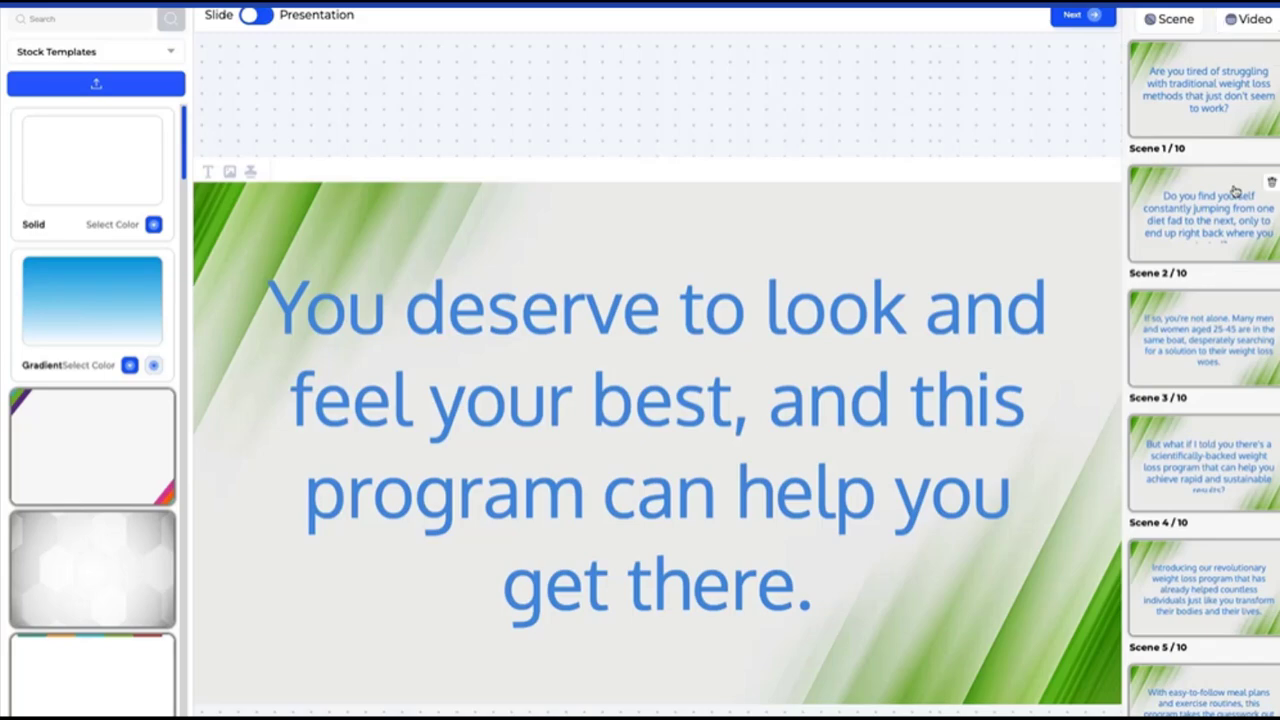
scroll(1225, 420, "down", 4)
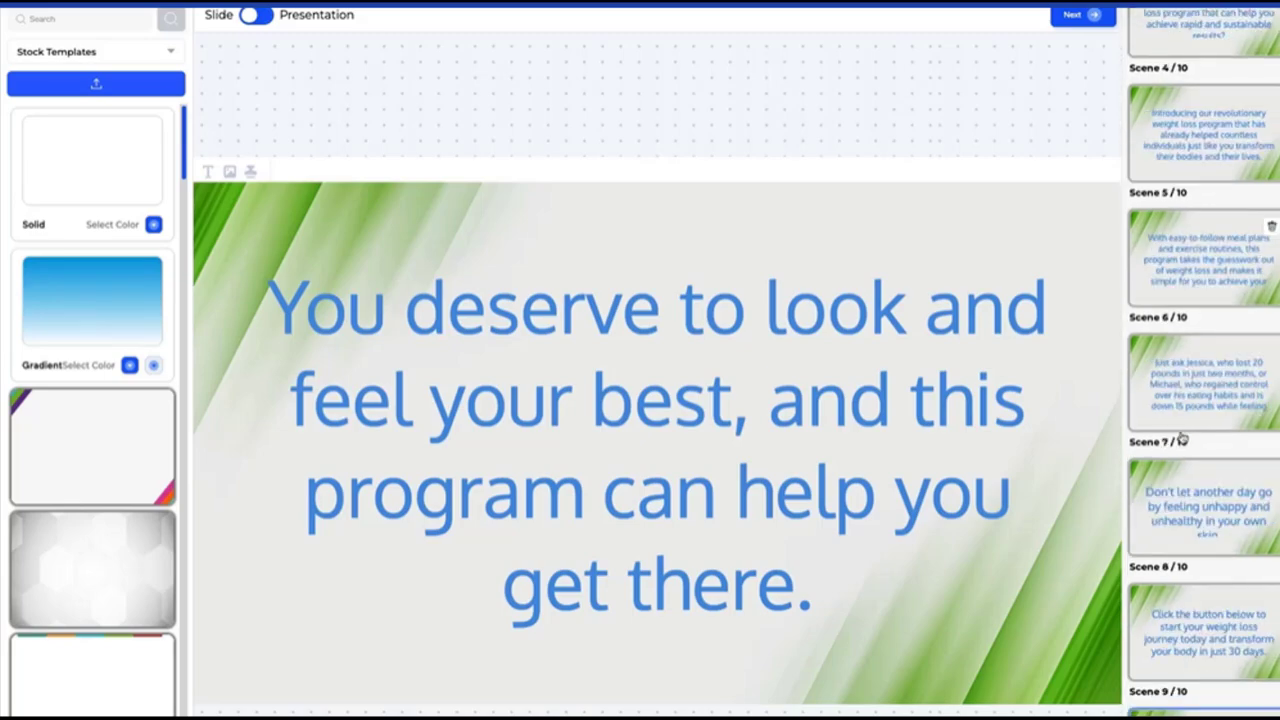
scroll(1211, 586, "up", 4)
Step: Open the final scene's caption for text editing and select the word "deserve"
left_click(880, 402)
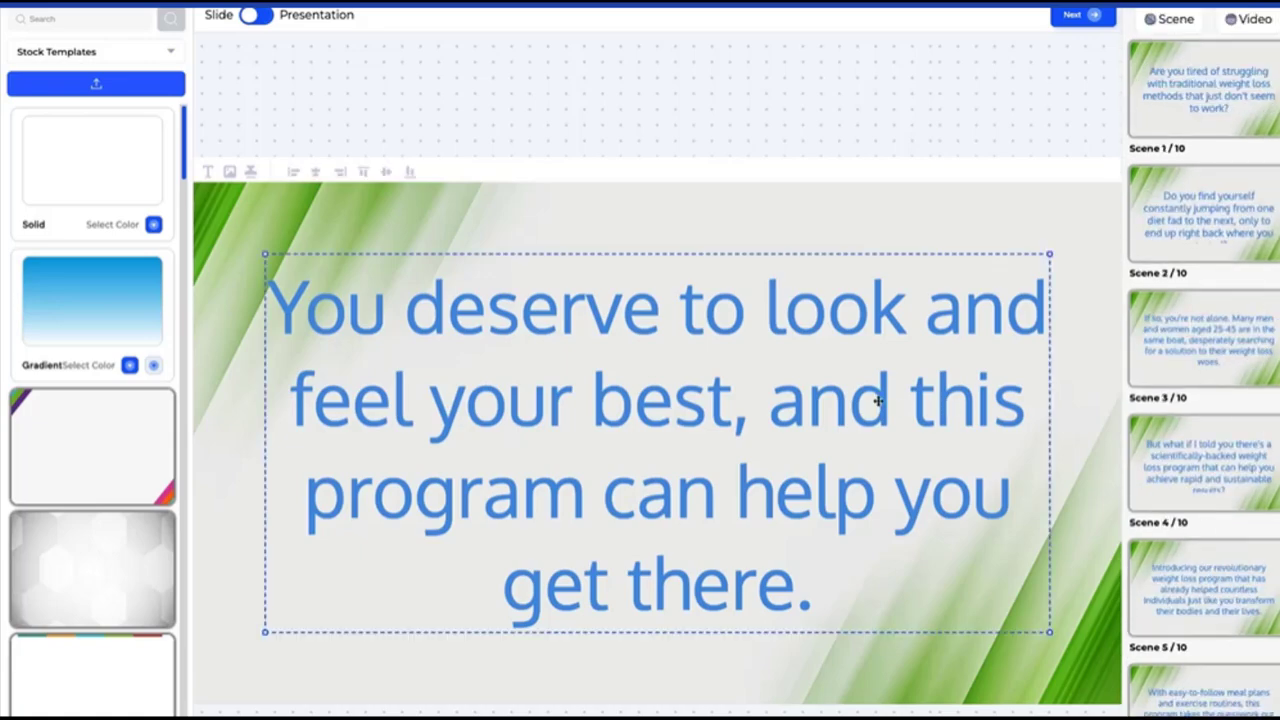
double_click(730, 392)
left_click(616, 310)
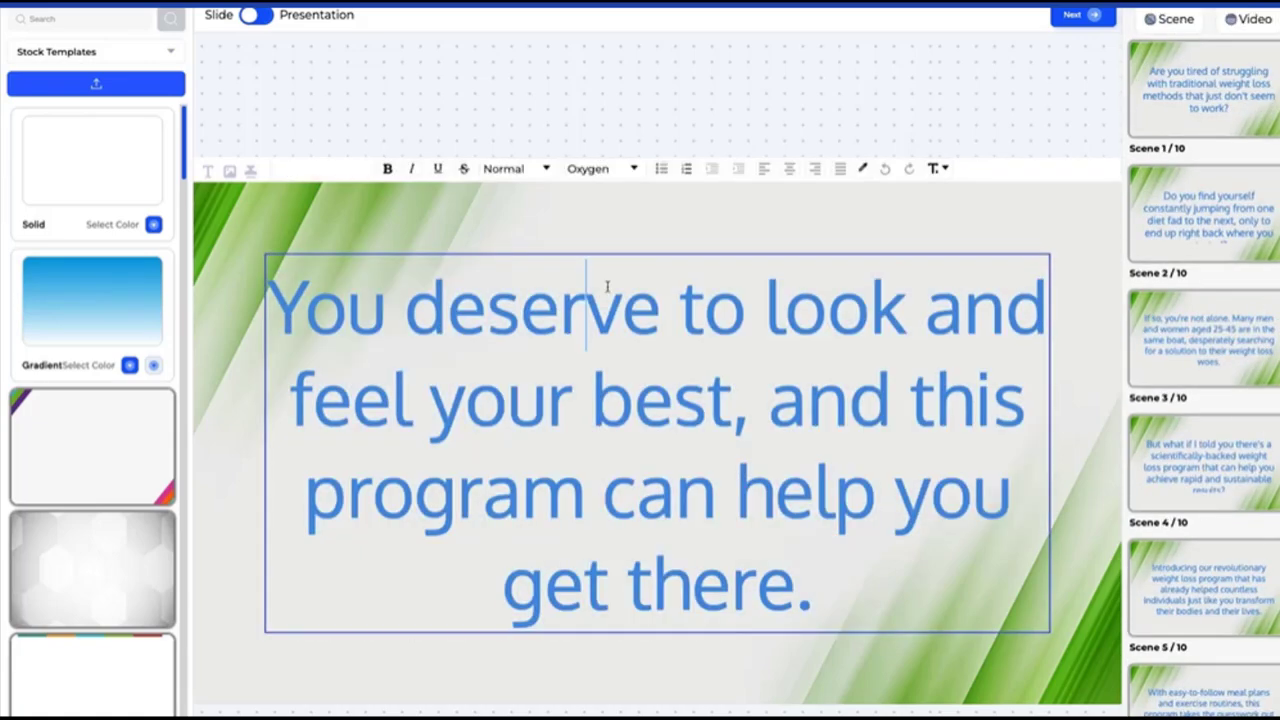
double_click(562, 305)
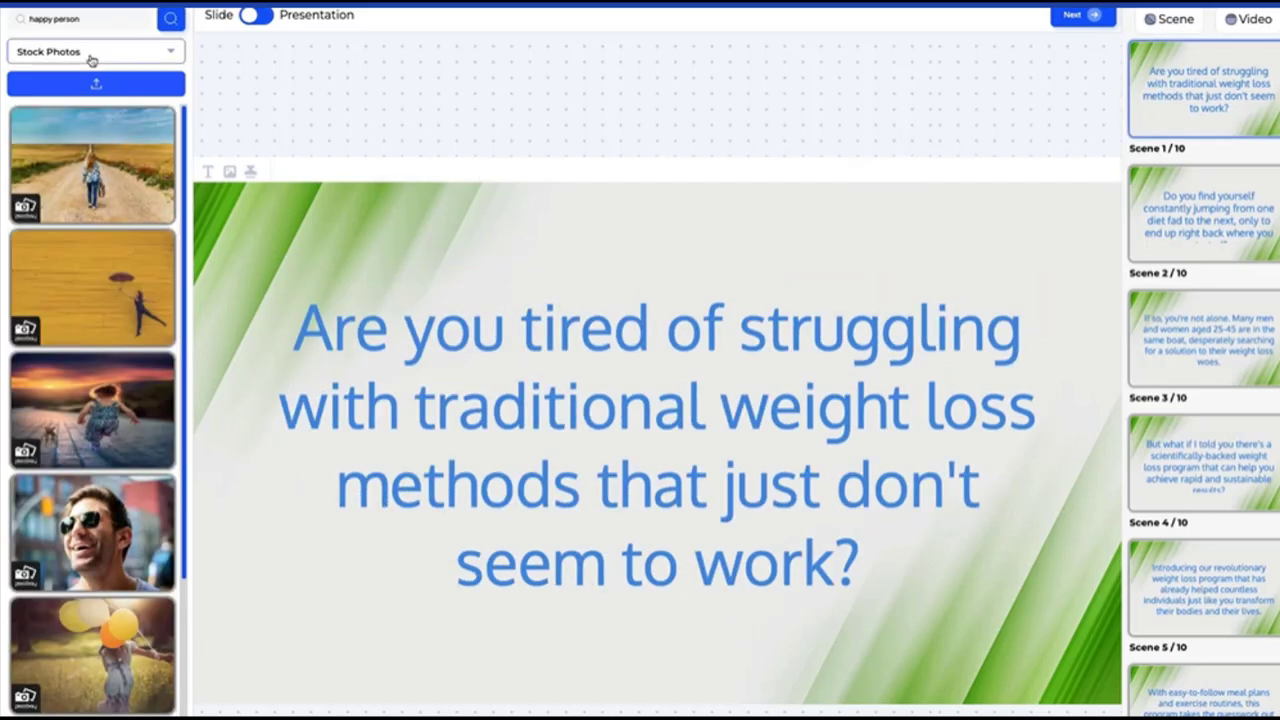
Step: Search the stock photos for "weight loss" and look through the images
left_click(89, 54)
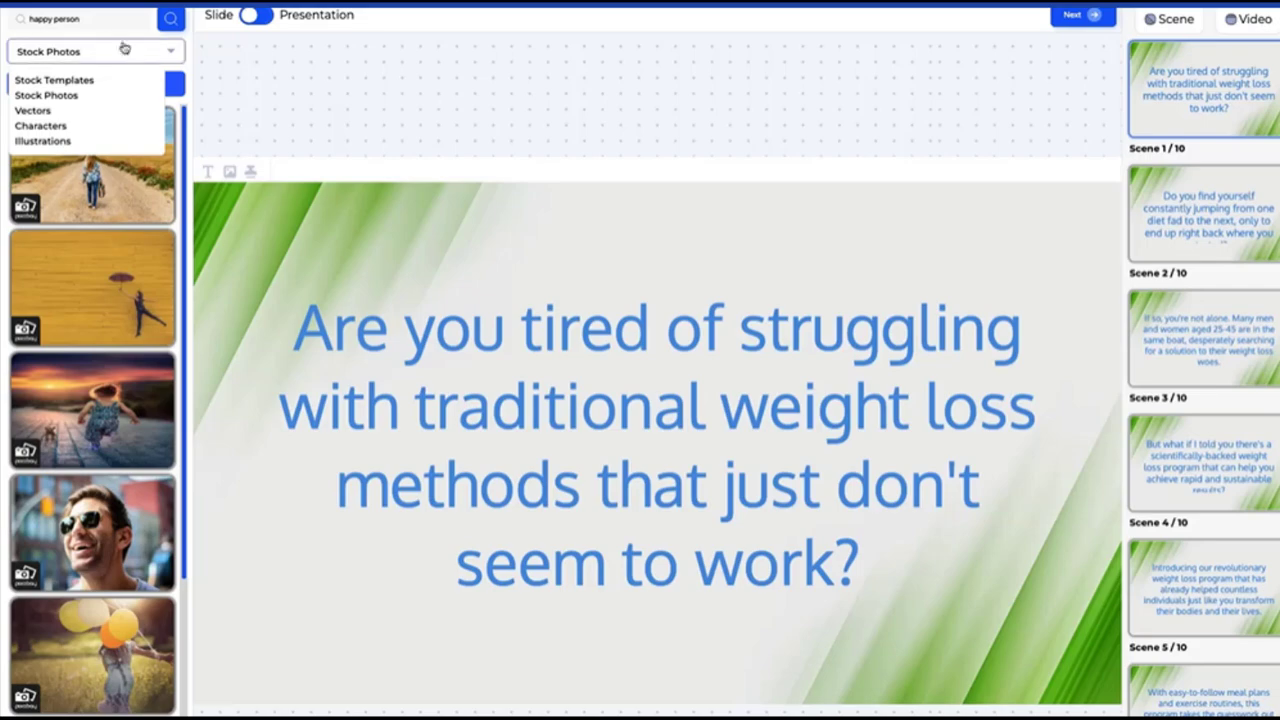
left_click_drag(93, 19, 23, 17)
type("we")
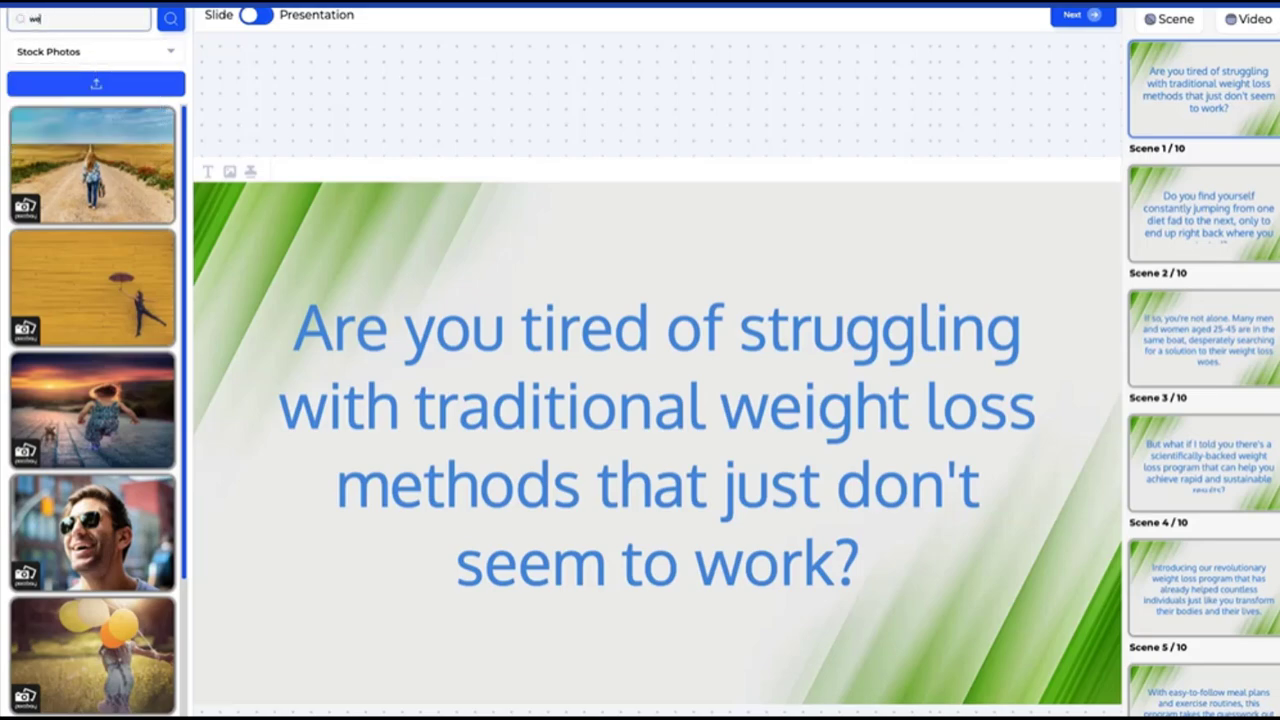
type("ight loss")
left_click(167, 22)
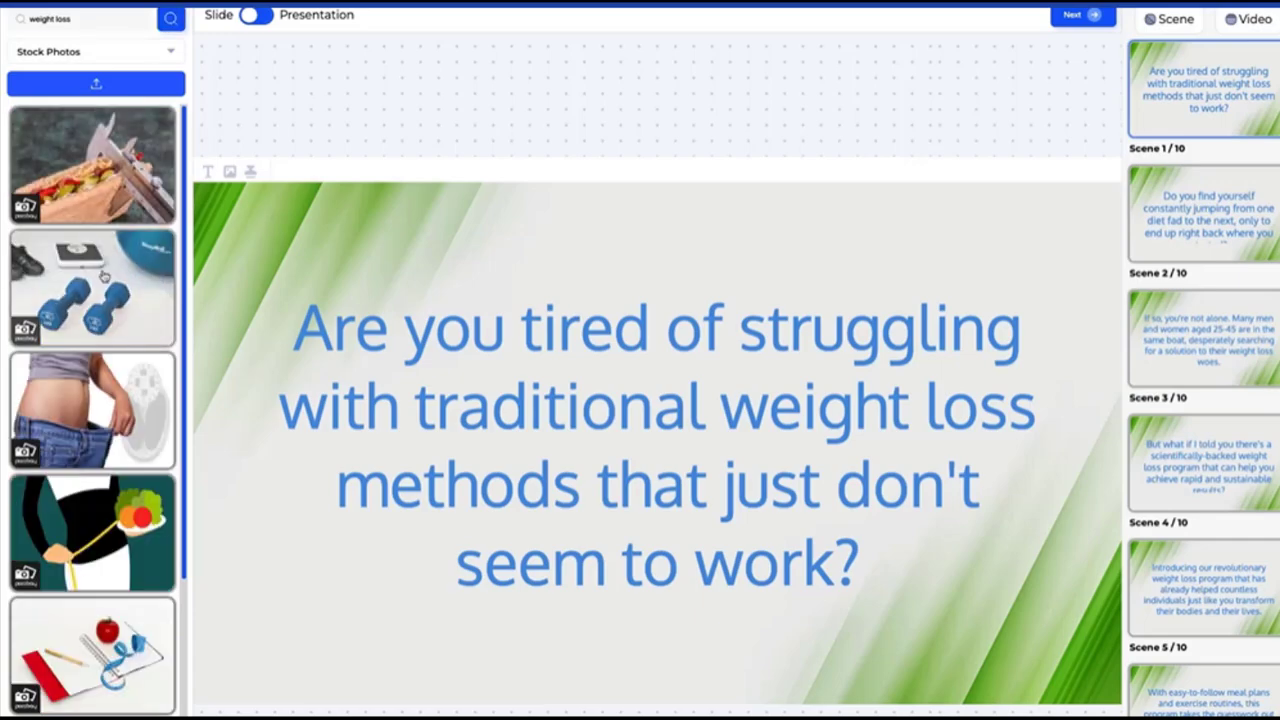
scroll(104, 275, "down", 4)
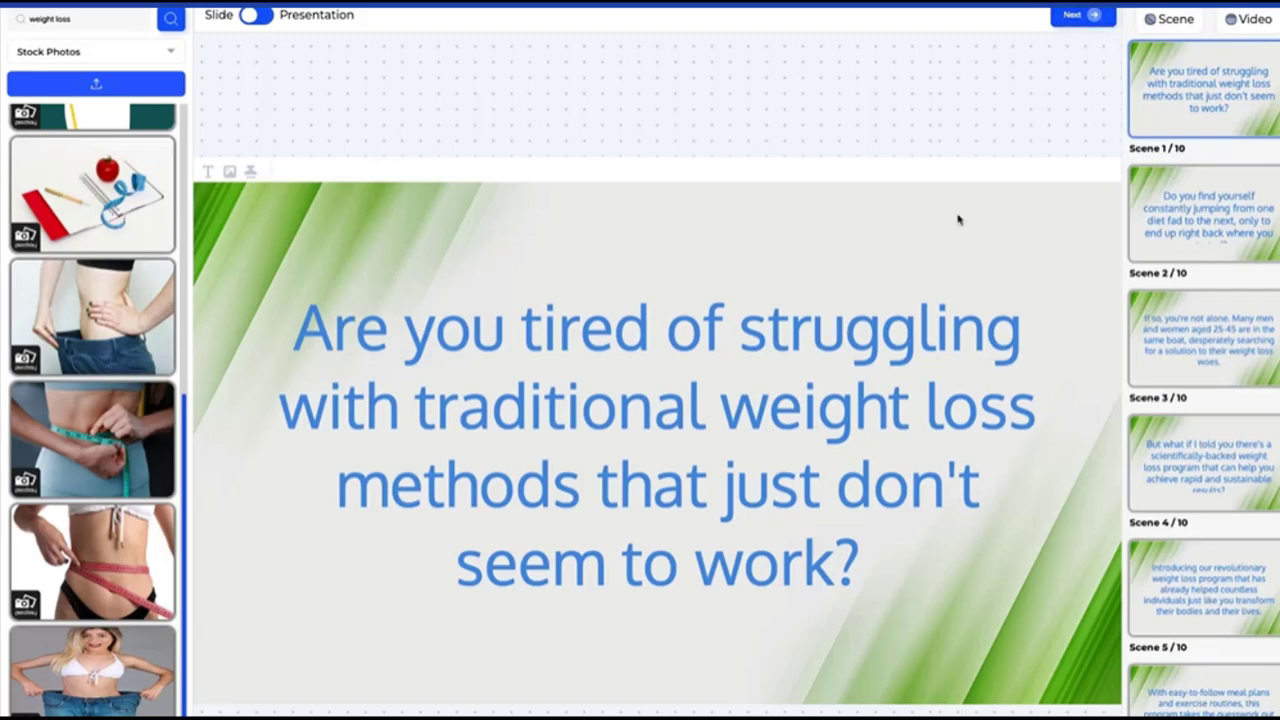
Step: Proceed to the timeline, preview and add the Awesome background music track, and lower its volume to about one third
left_click(1072, 16)
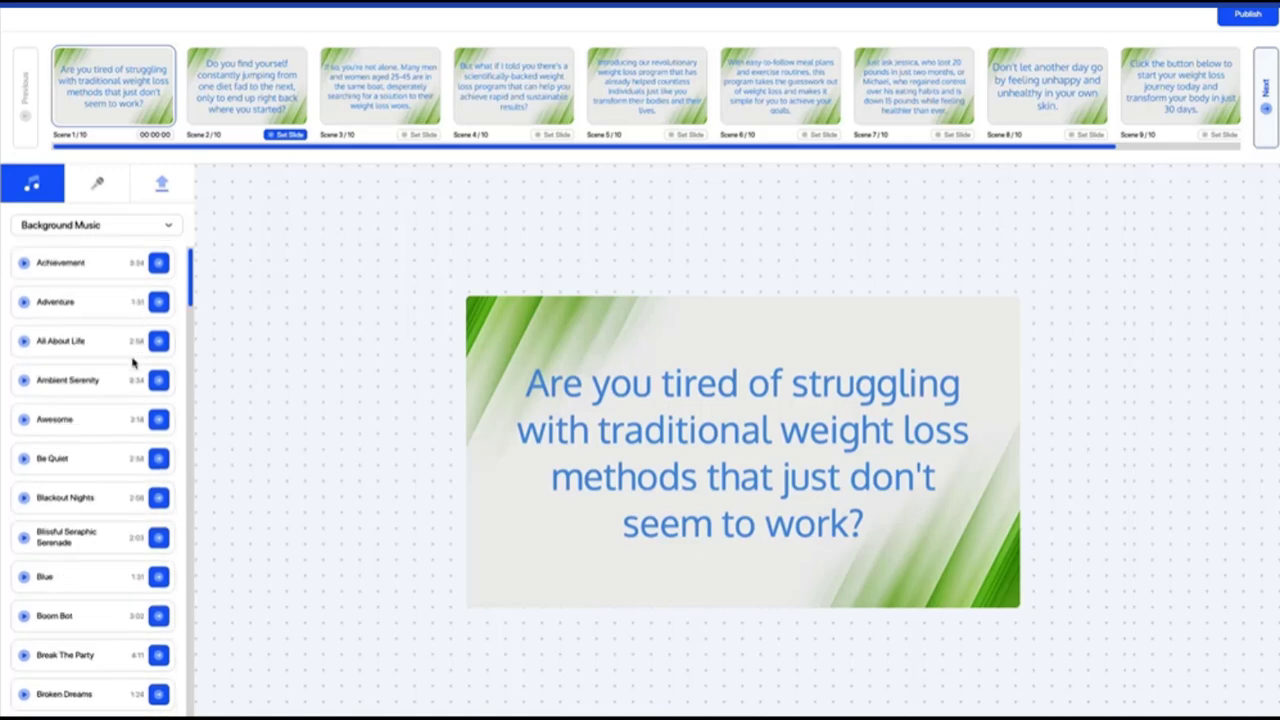
scroll(128, 377, "down", 3)
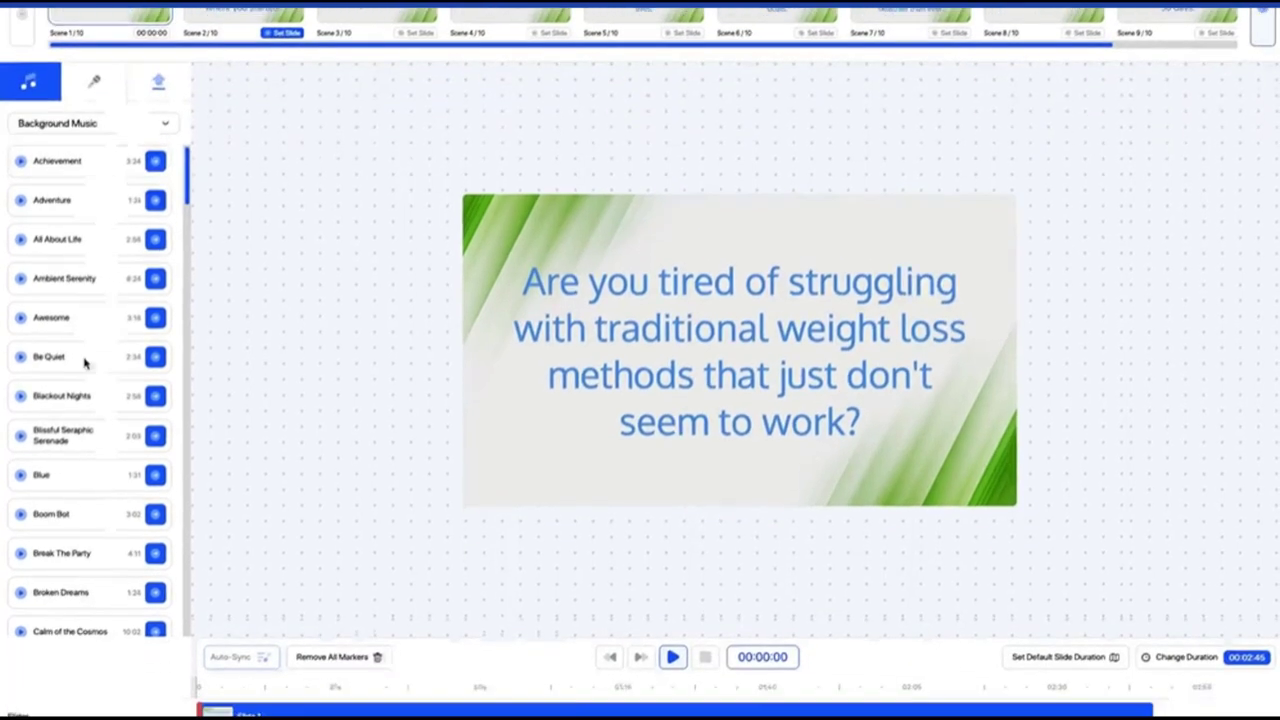
left_click(19, 282)
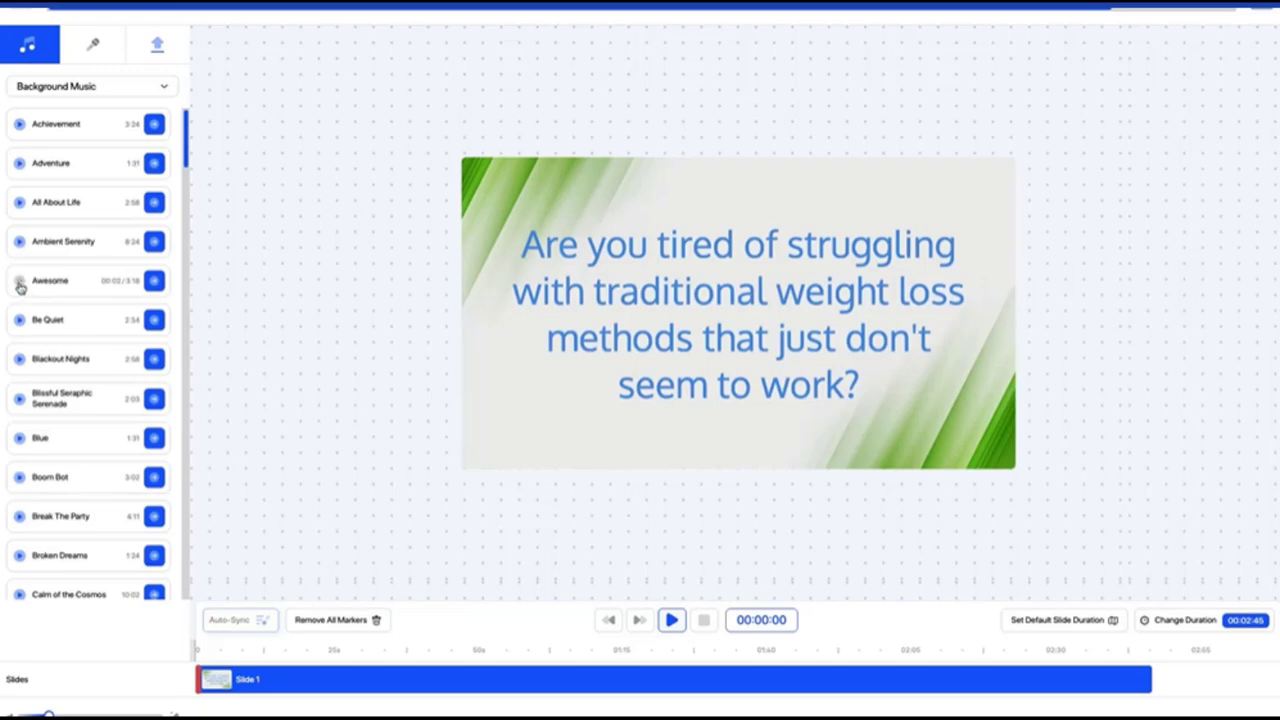
left_click(153, 282)
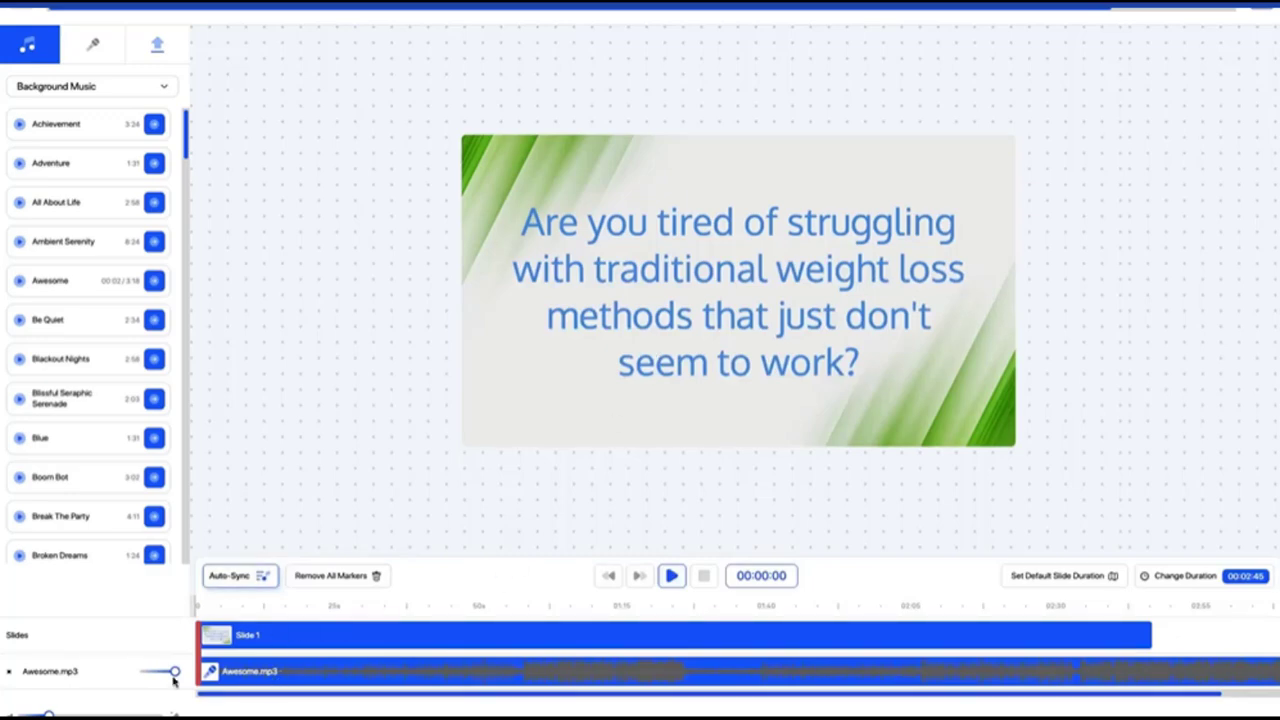
left_click_drag(175, 672, 151, 683)
Step: Upload generate-script-vo.mp3 from the EVSL Testing folder as the voice-over on the timeline
left_click(93, 45)
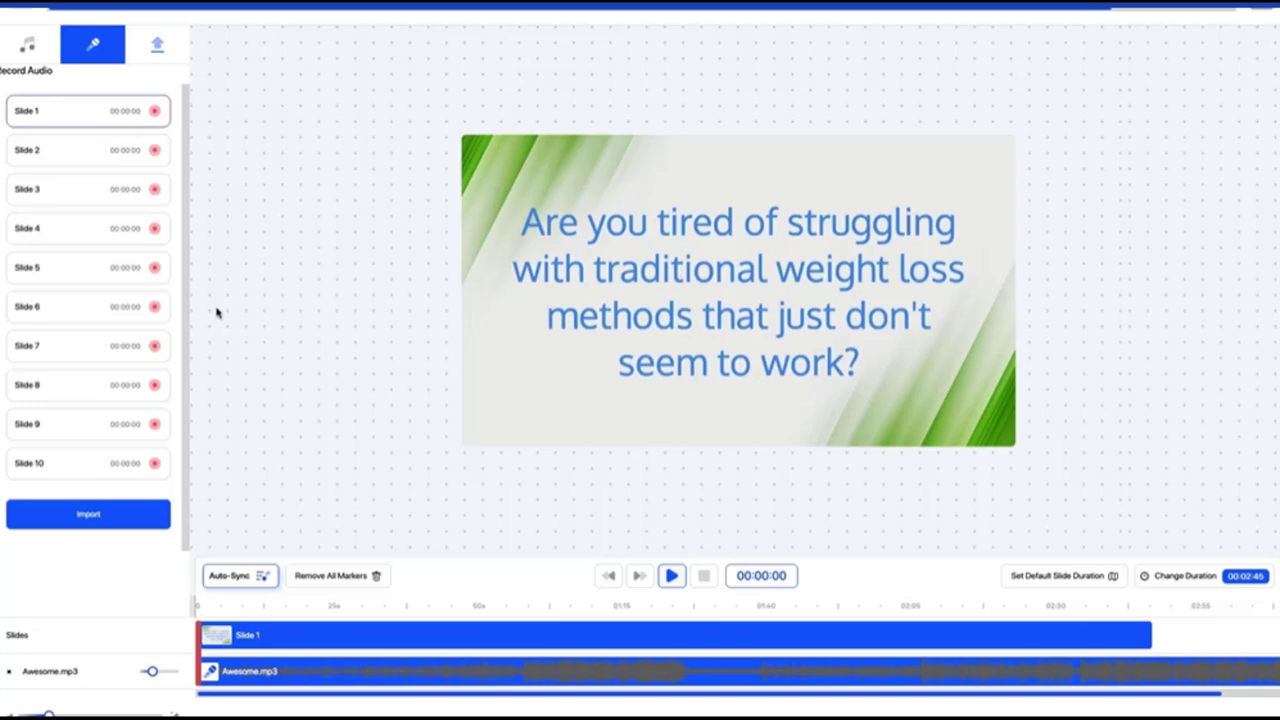
left_click(154, 46)
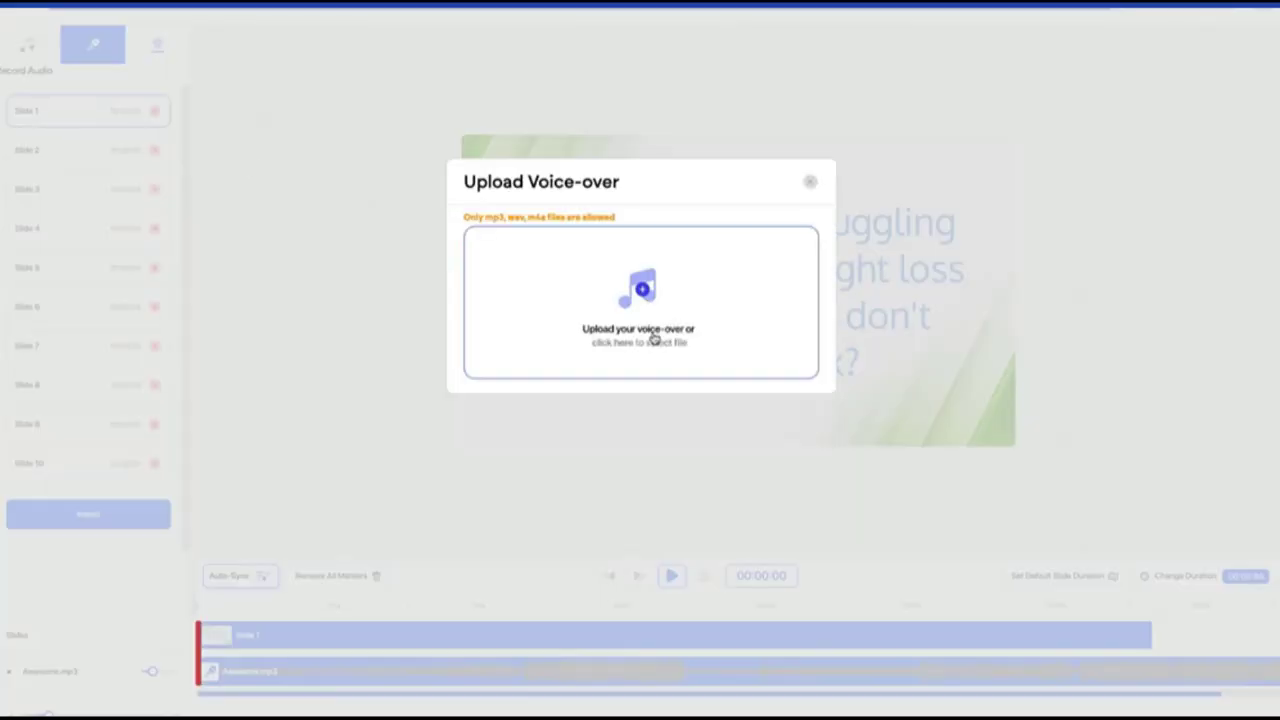
left_click(656, 296)
left_click(512, 194)
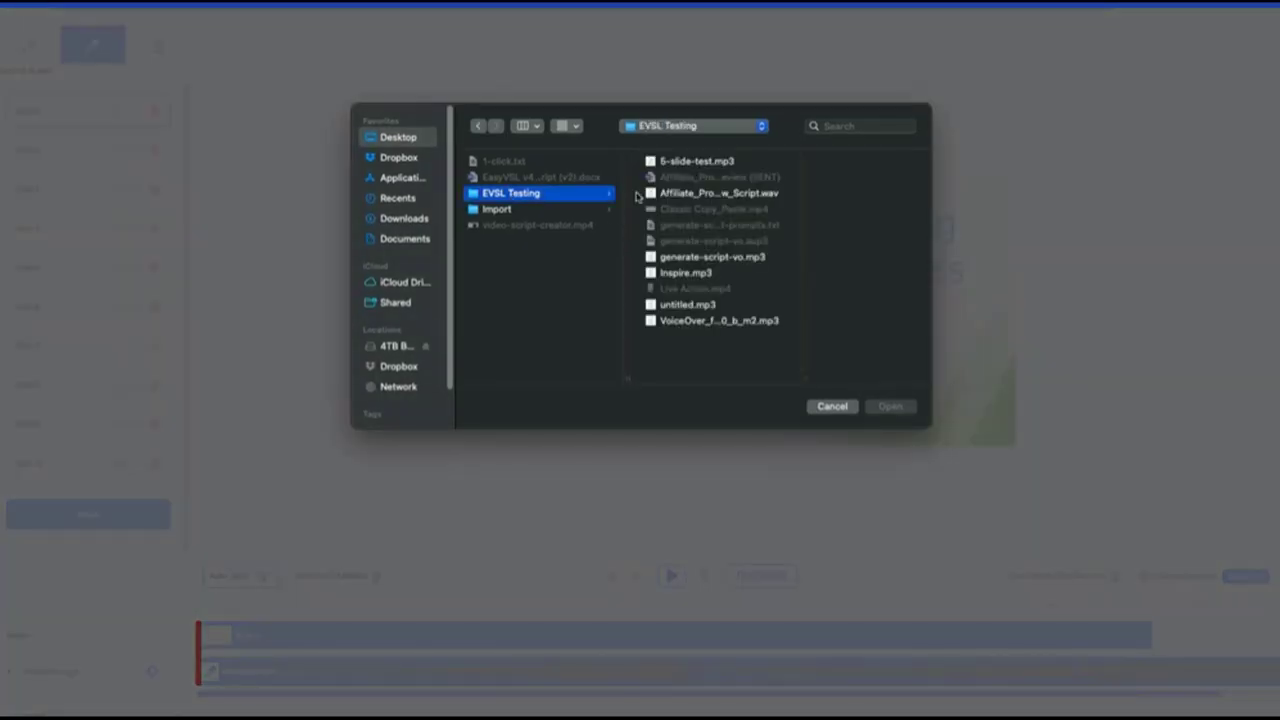
double_click(712, 257)
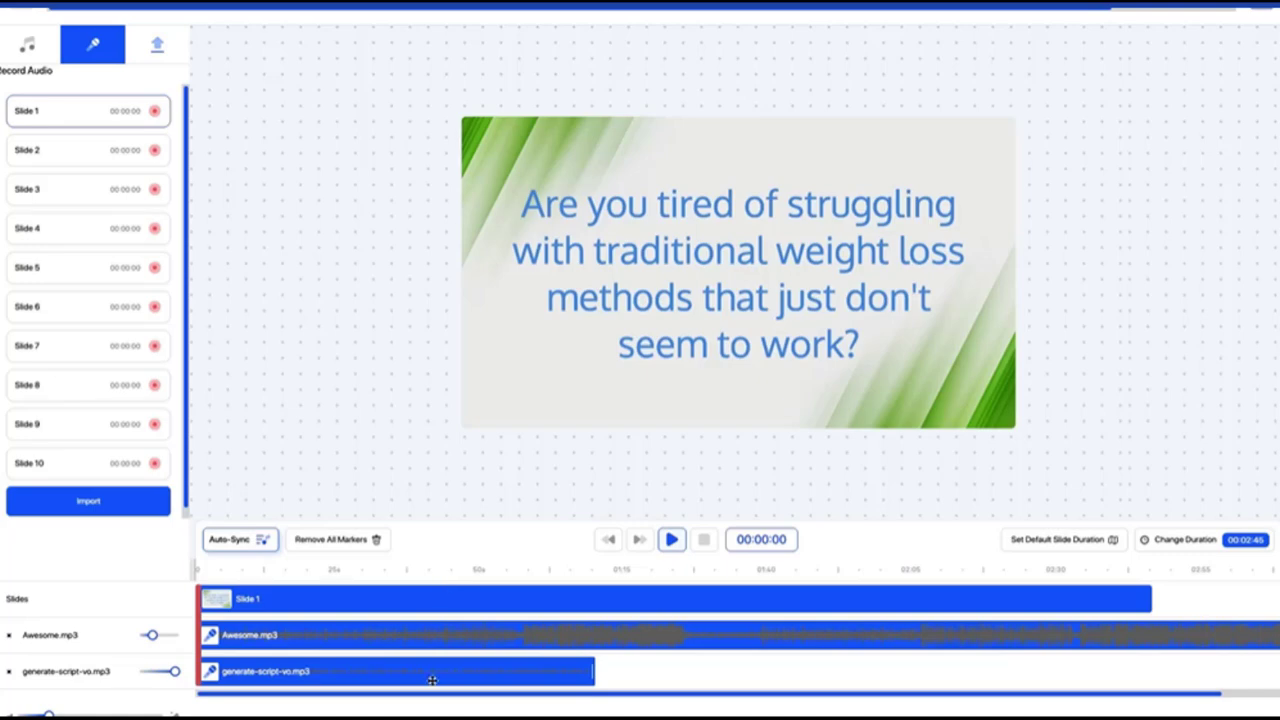
Step: Auto-sync the slides to generate-script-vo.mp3 with speech recognition in English (United States), and preview the synced playback
left_click(228, 541)
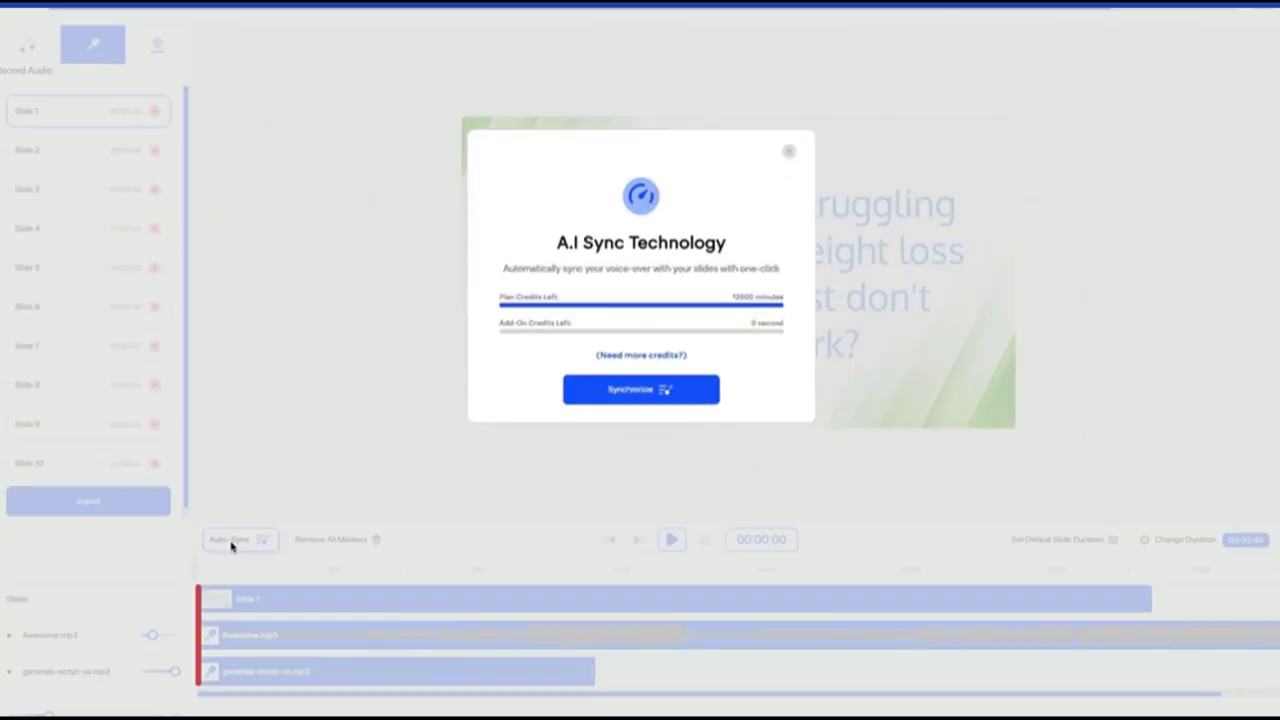
left_click(655, 390)
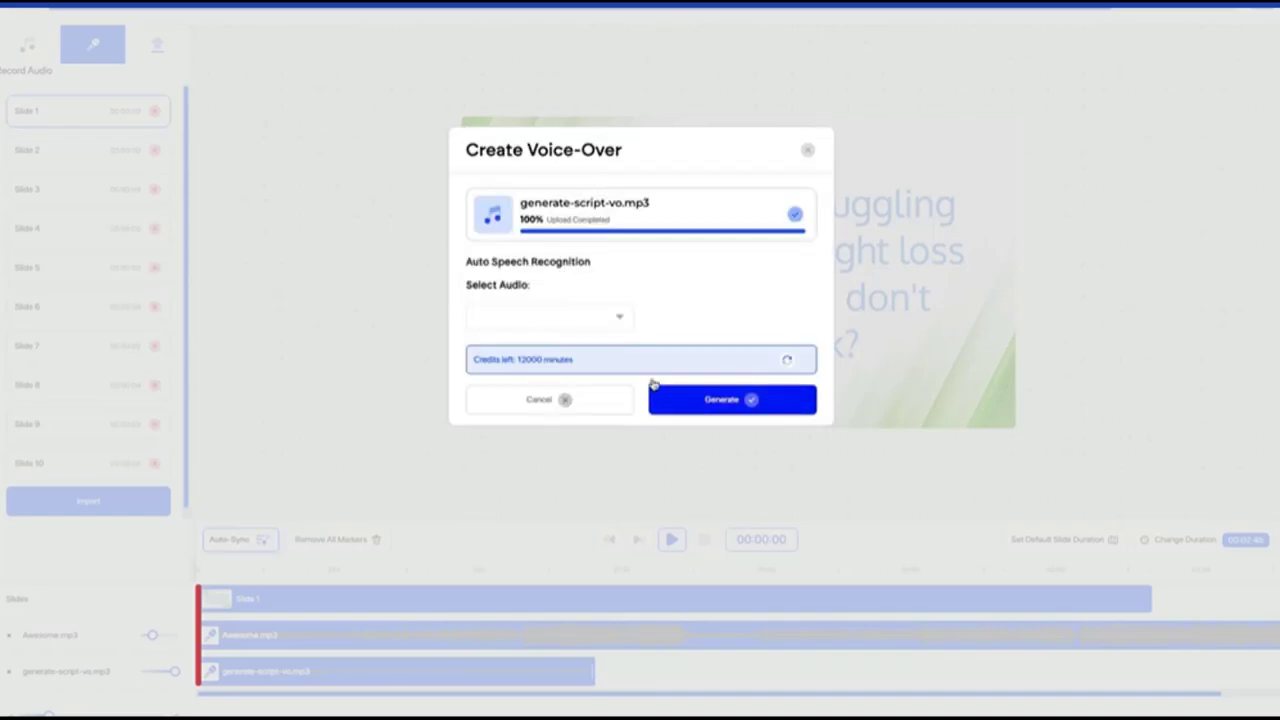
left_click(558, 316)
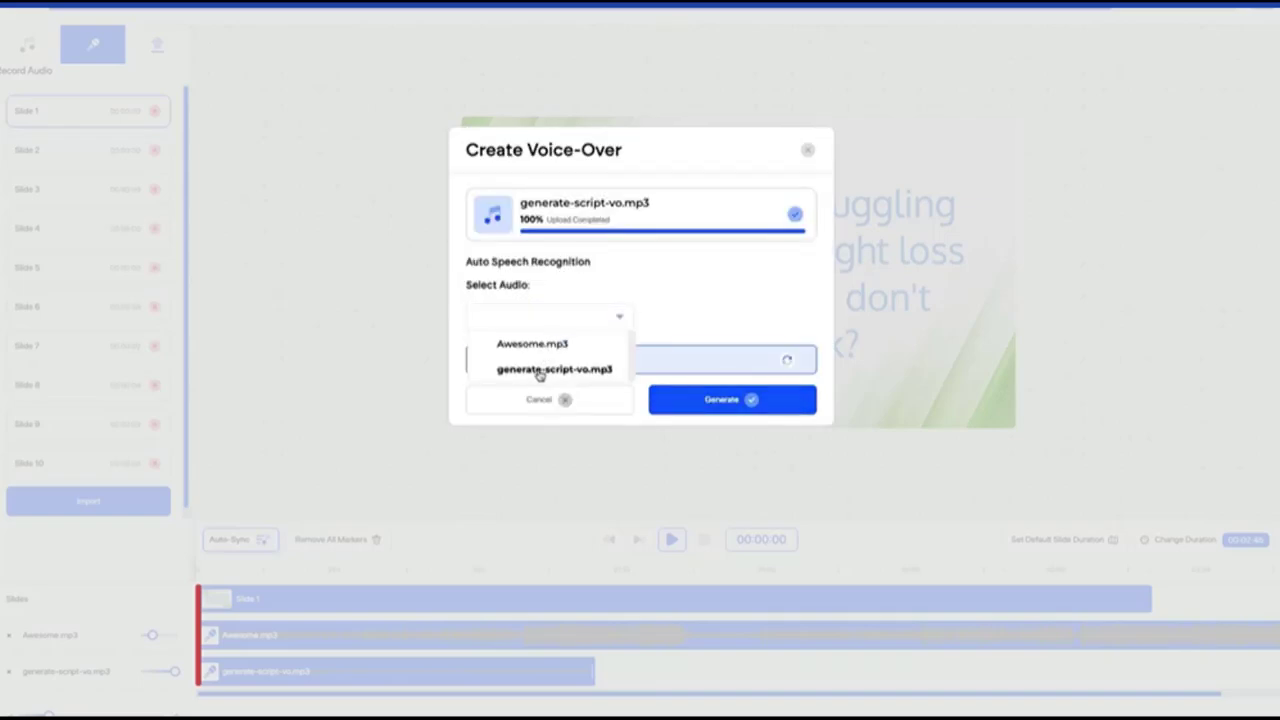
left_click(539, 371)
left_click(709, 327)
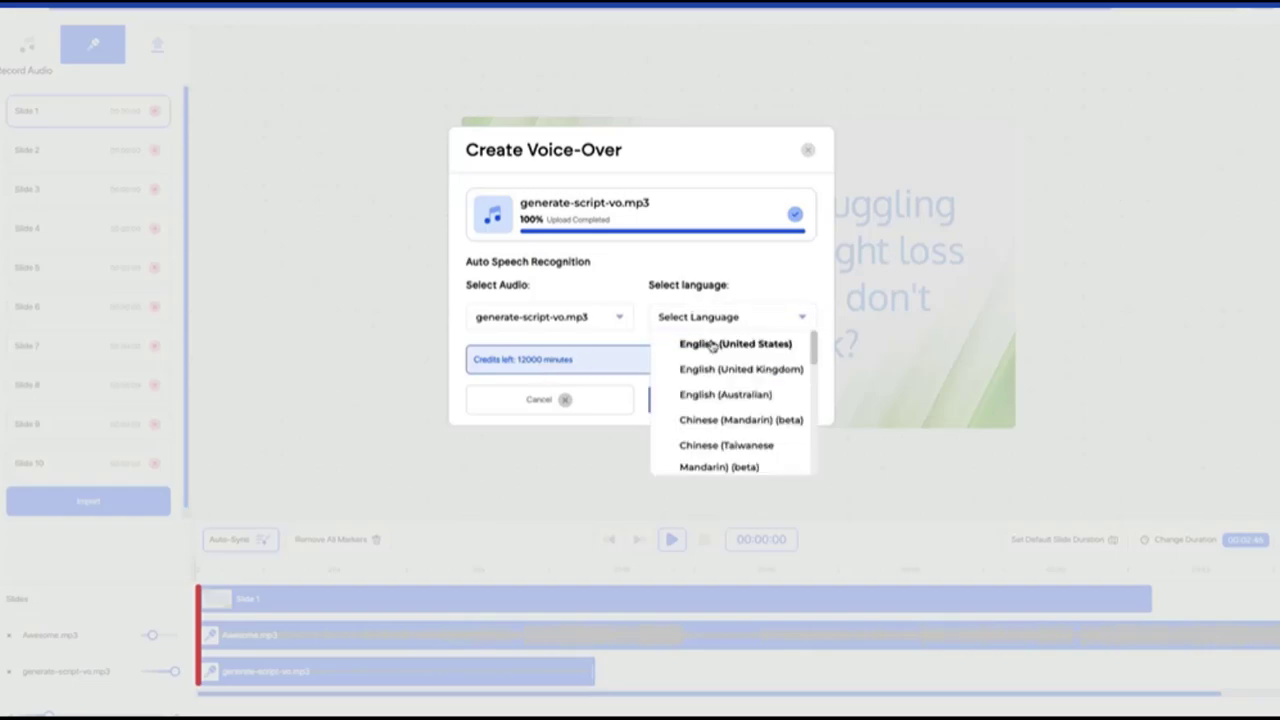
left_click(695, 342)
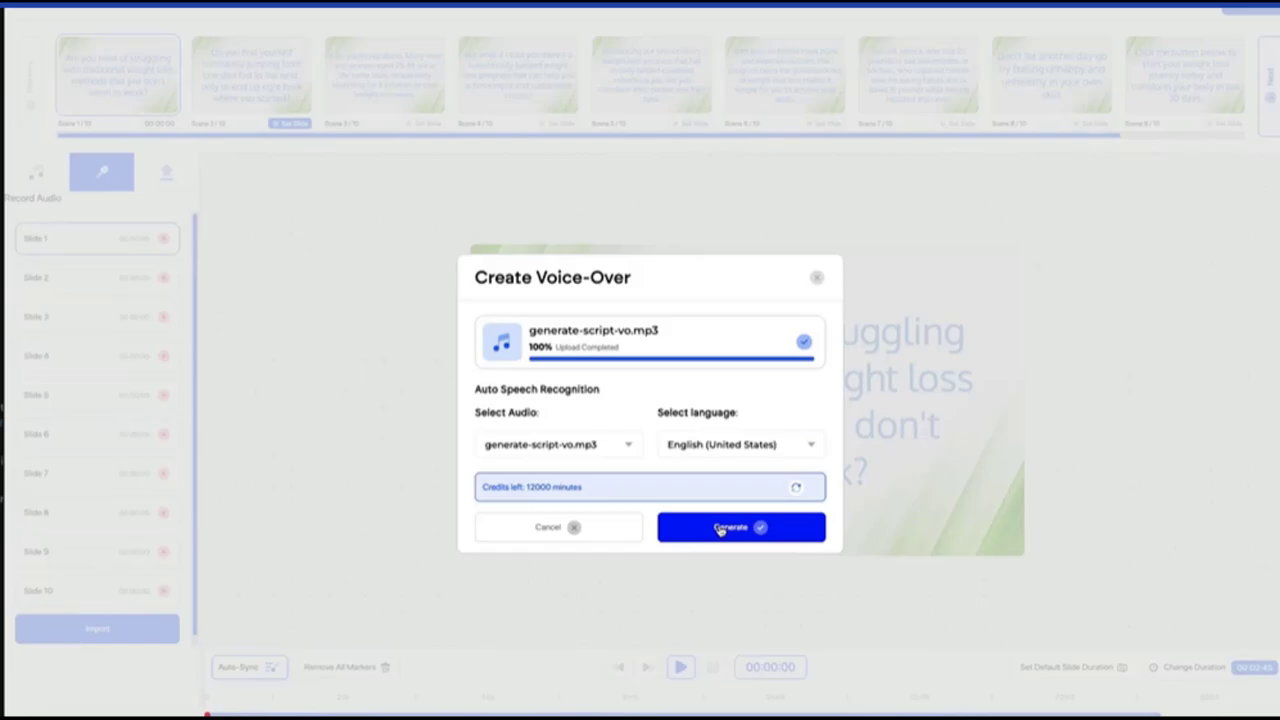
left_click(720, 529)
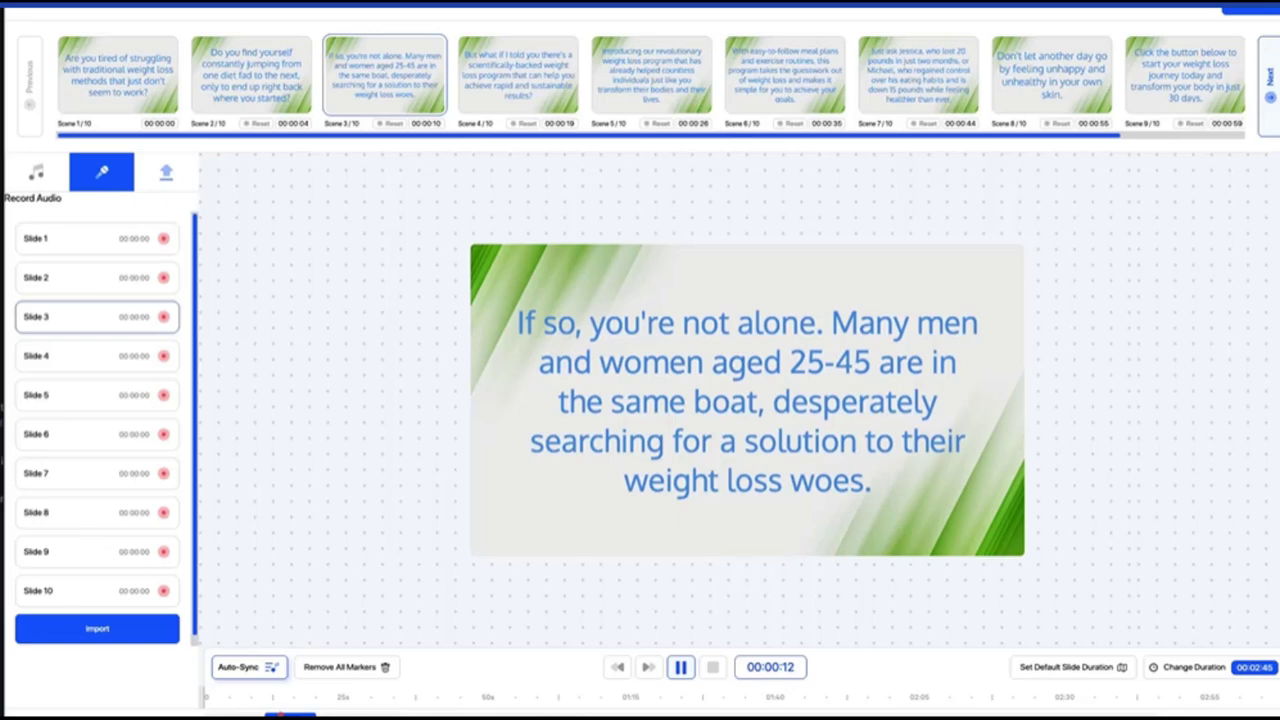
left_click(680, 668)
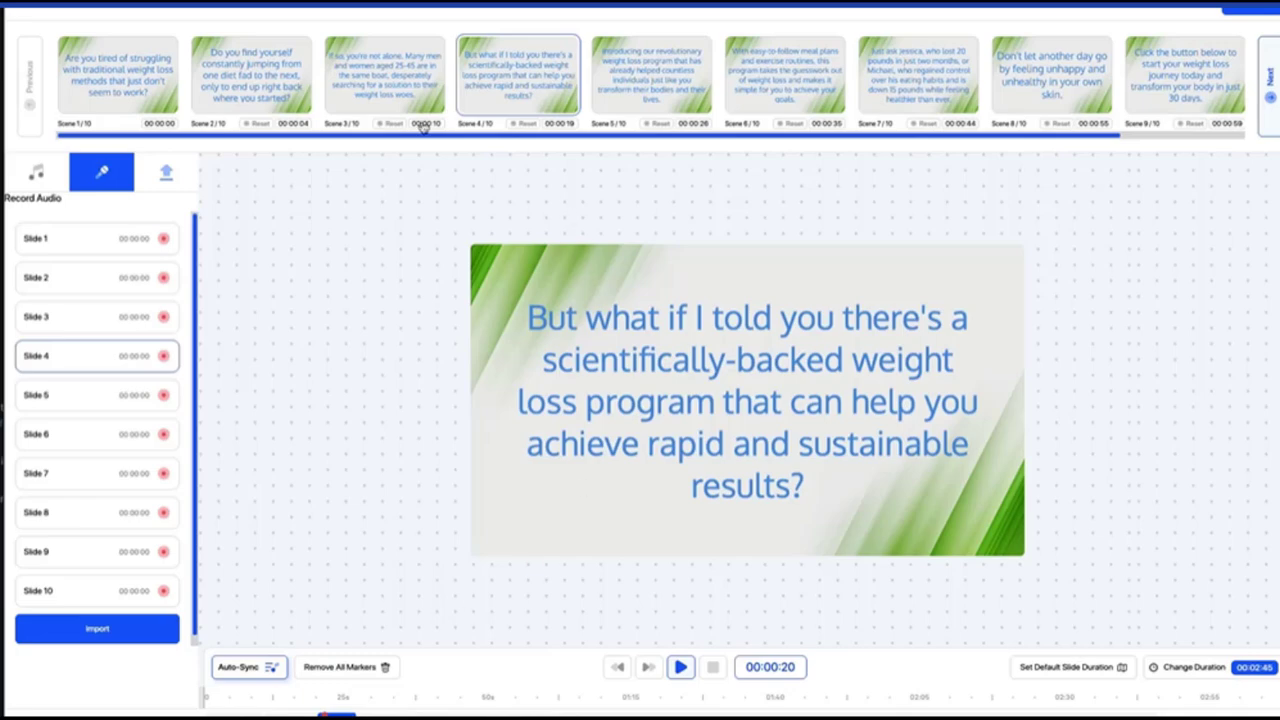
Step: Publish the Weight Loss Program video in high quality with the Desktop as its destination
left_click(1266, 11)
left_click(688, 356)
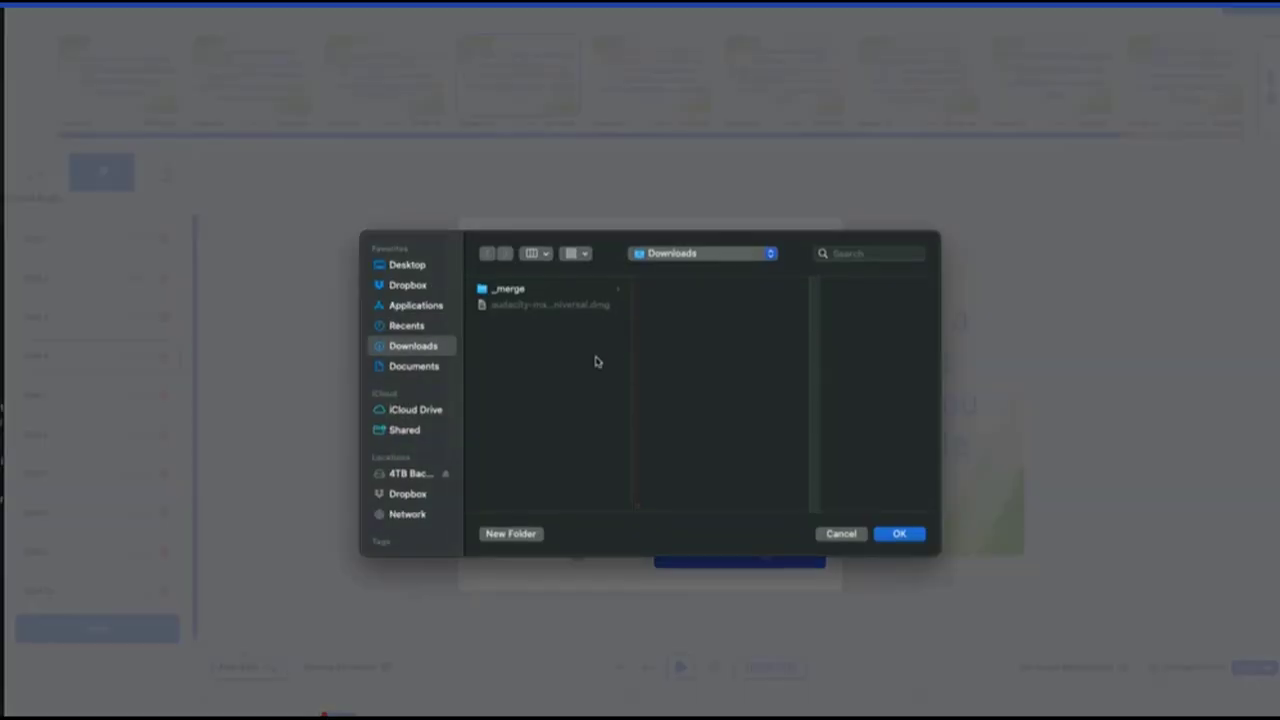
left_click(421, 265)
left_click(914, 535)
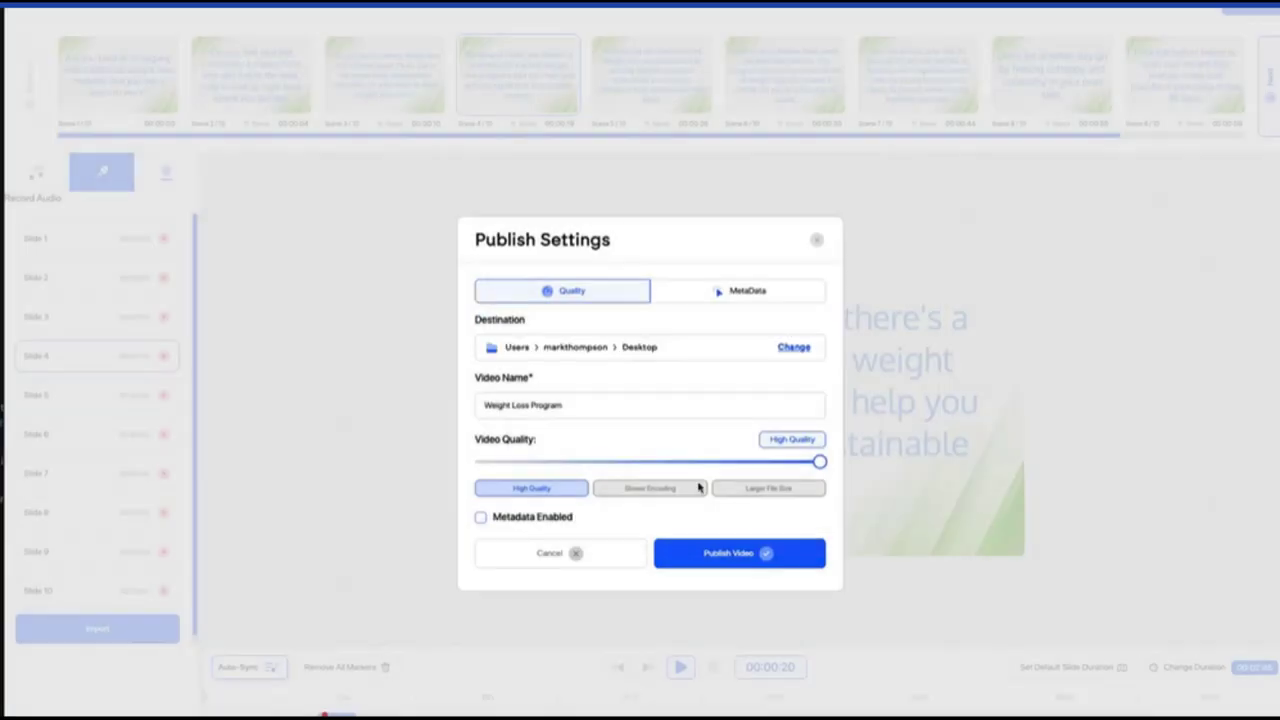
left_click(748, 556)
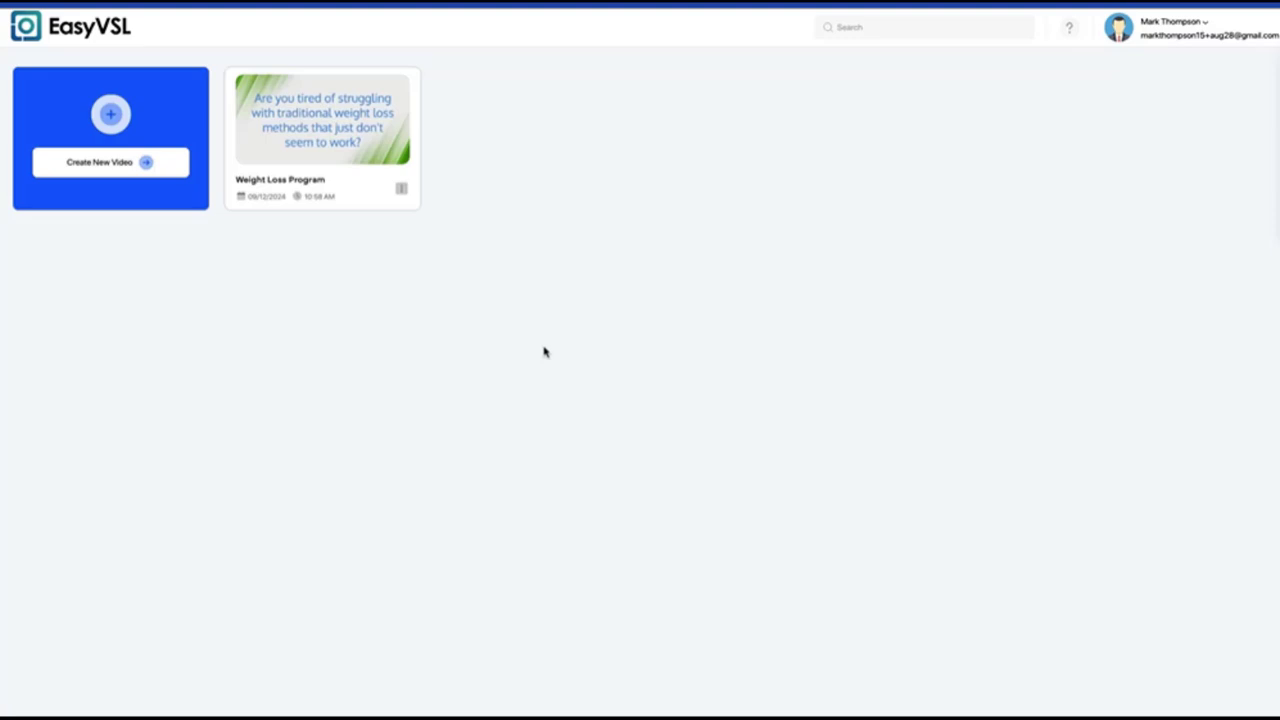
Step: Create a new video project named "Live Action Video"
left_click(161, 172)
type("L")
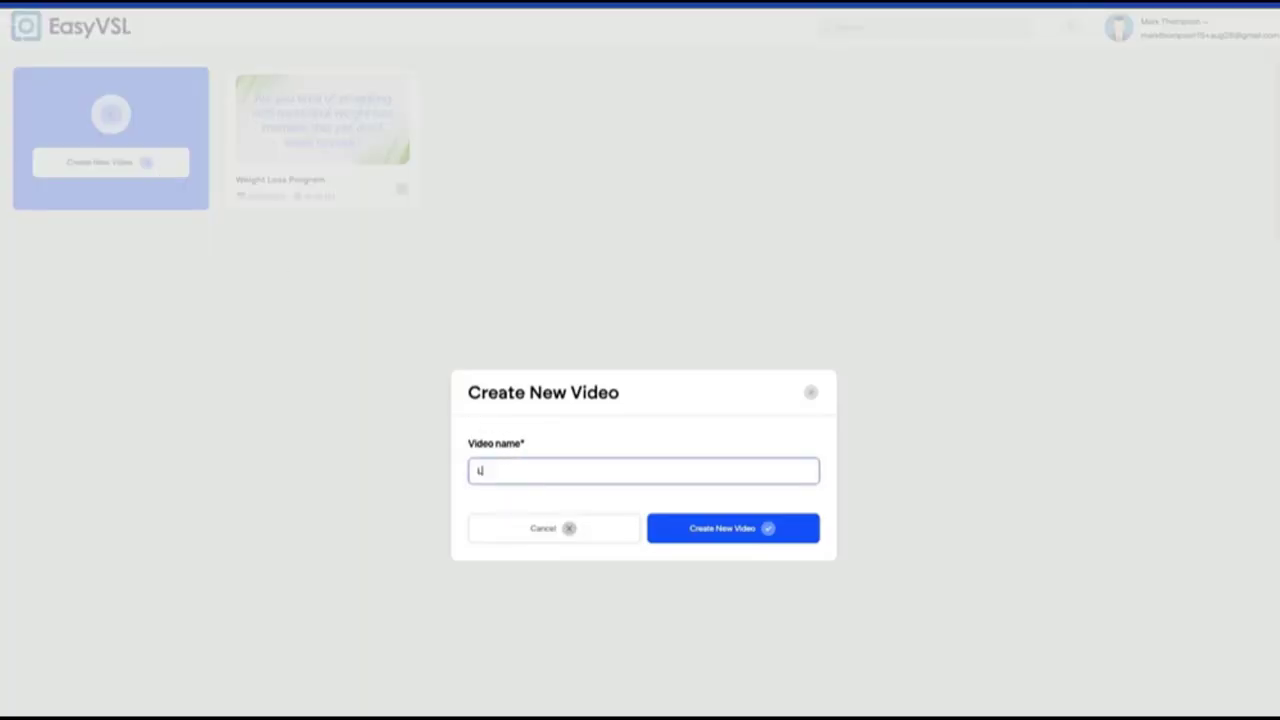
type("ive Tction Video")
left_click(700, 531)
Step: Choose the Live Action video type with the 9:16 Story format
mouse_move(892, 302)
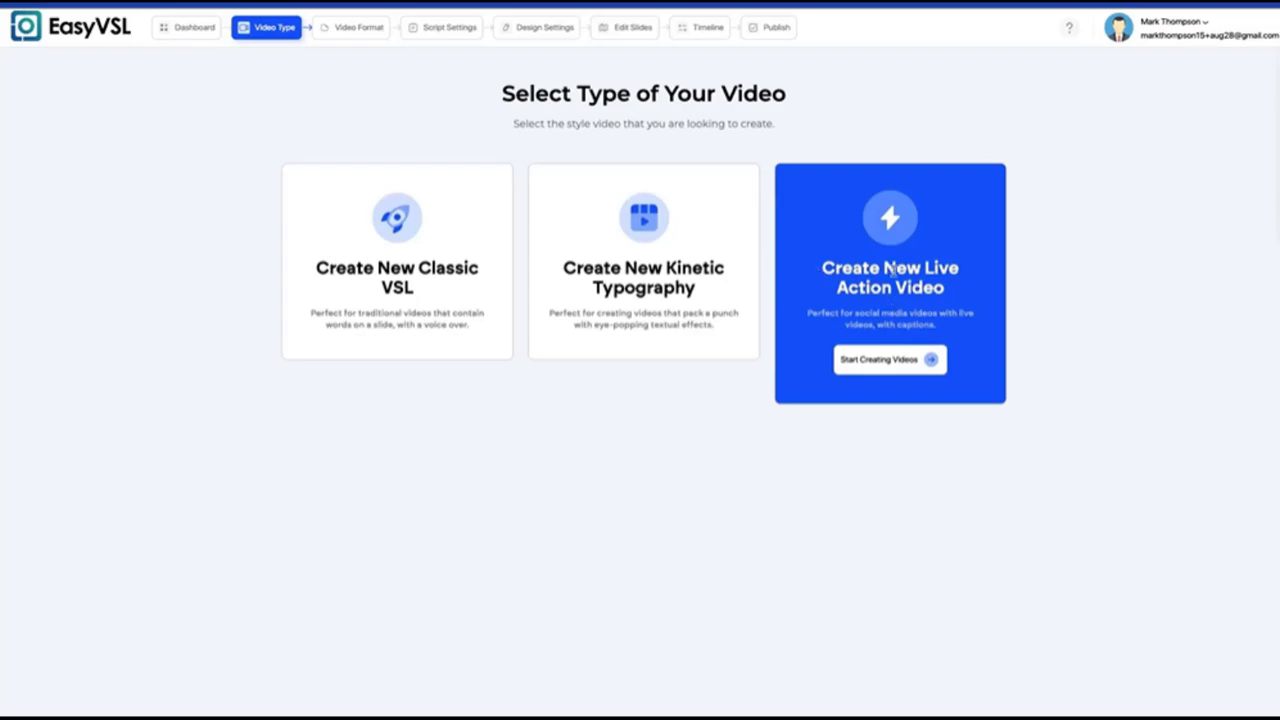
left_click(897, 364)
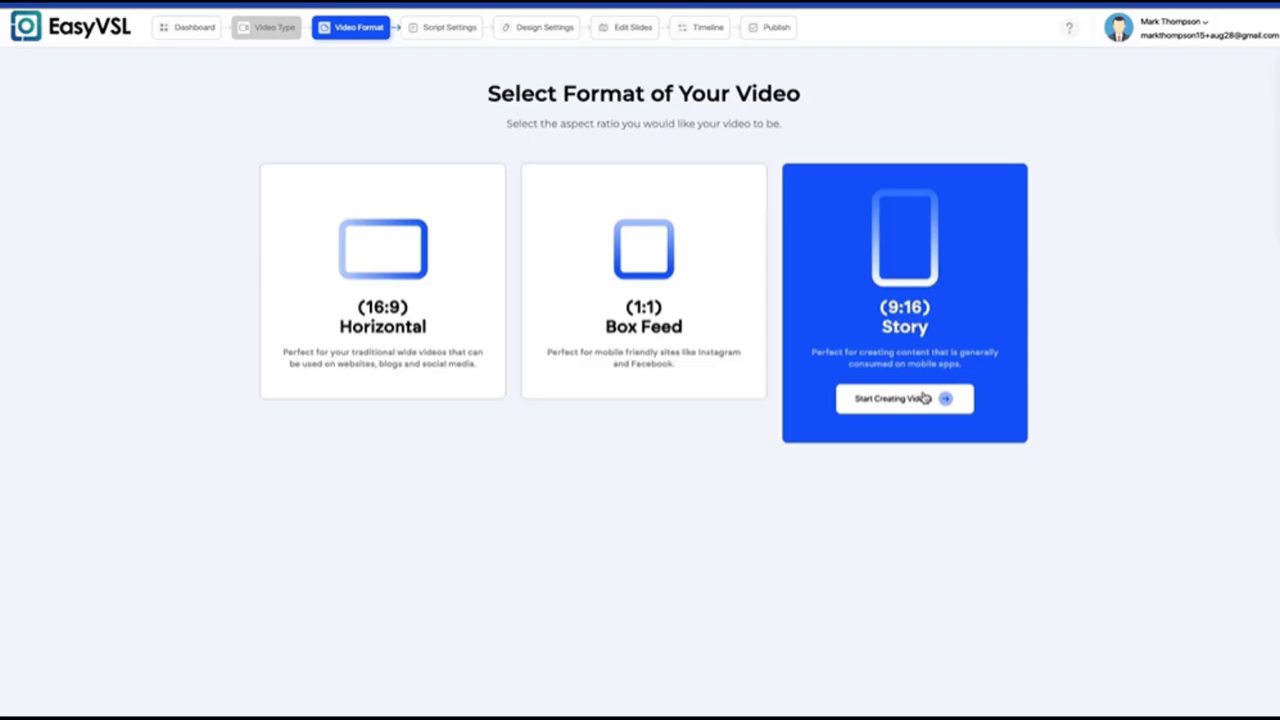
left_click(924, 399)
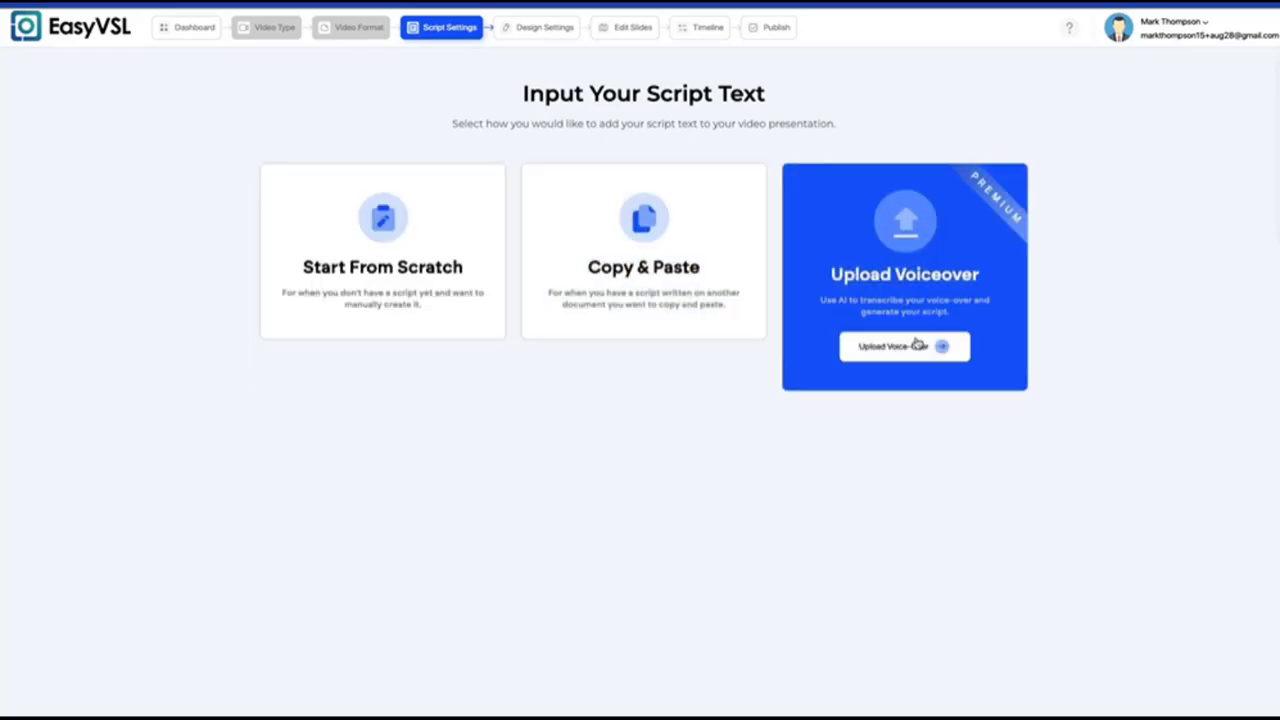
Step: Generate the script by uploading generate-script-vo.mp3 from the EVSL Testing folder and transcribing it in English (United States)
left_click(916, 344)
left_click(672, 486)
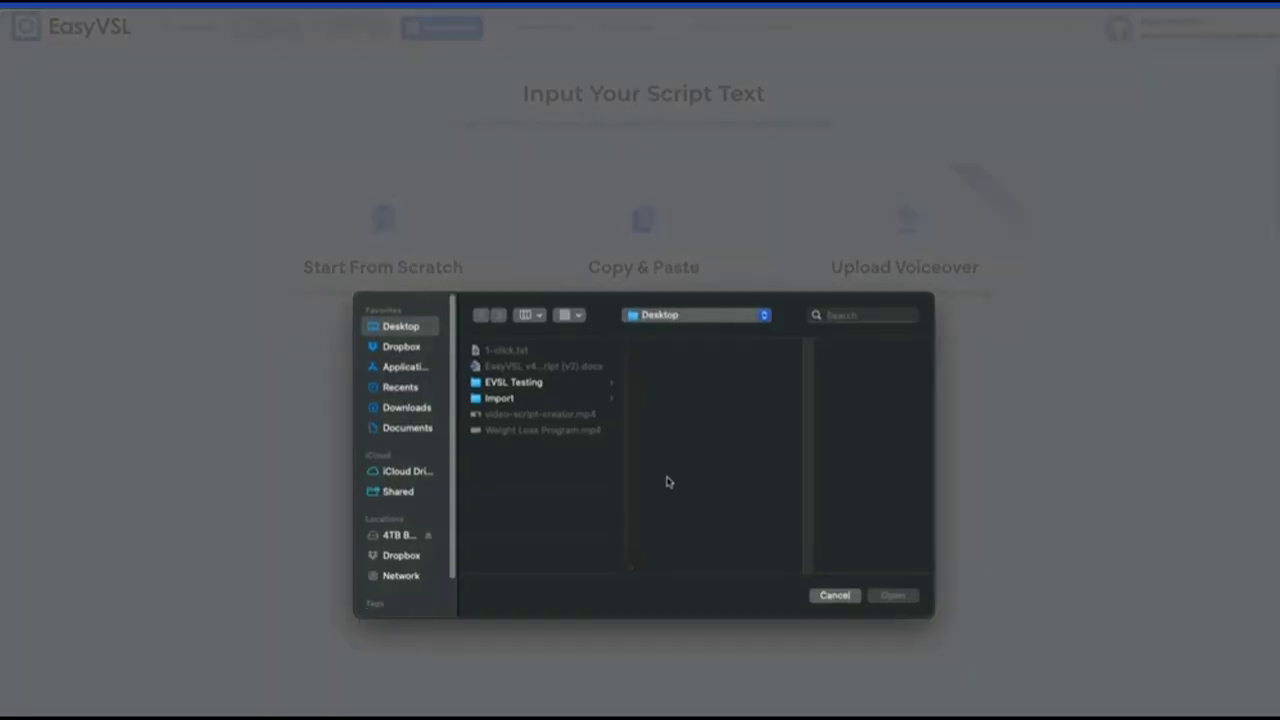
left_click(550, 383)
double_click(731, 456)
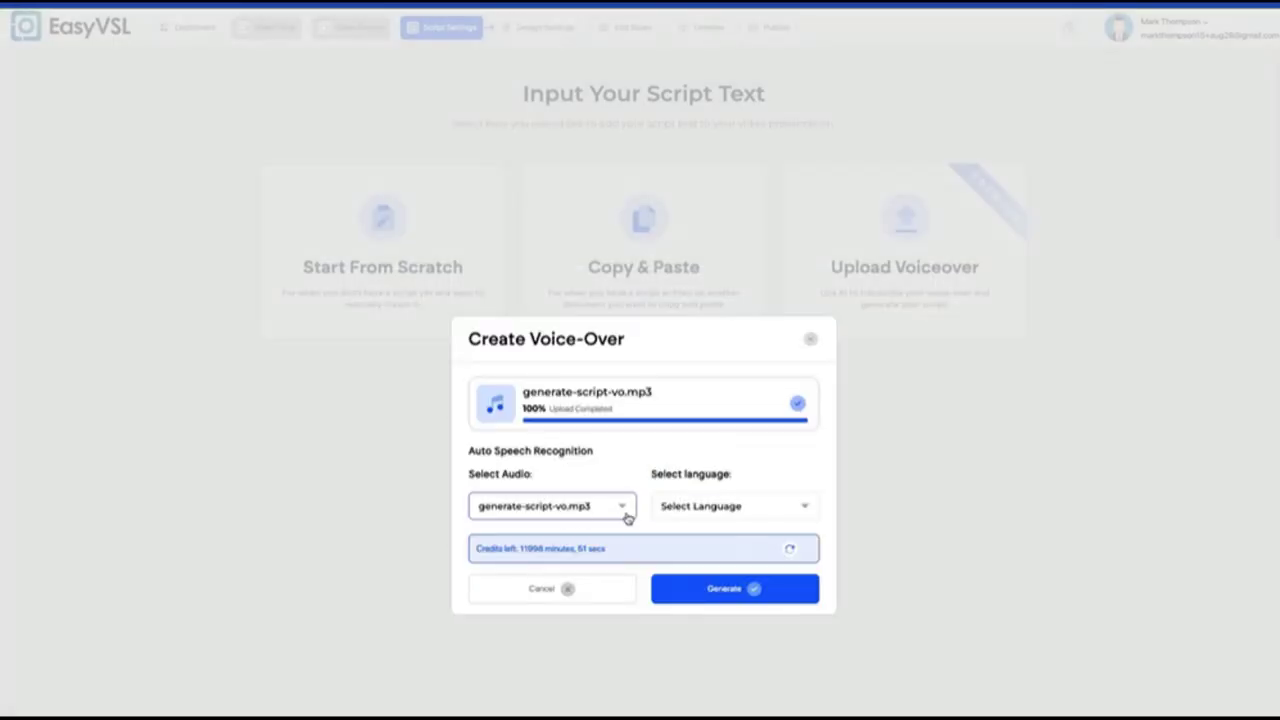
left_click(670, 512)
left_click(686, 533)
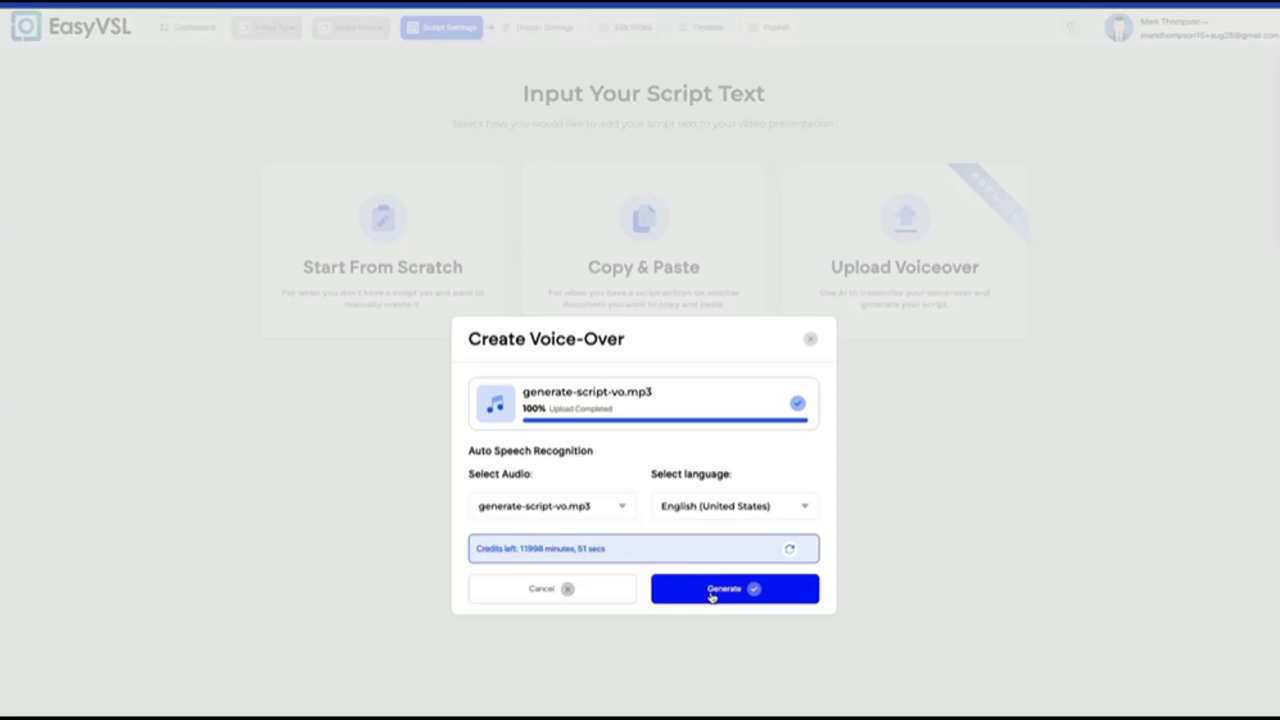
left_click(720, 589)
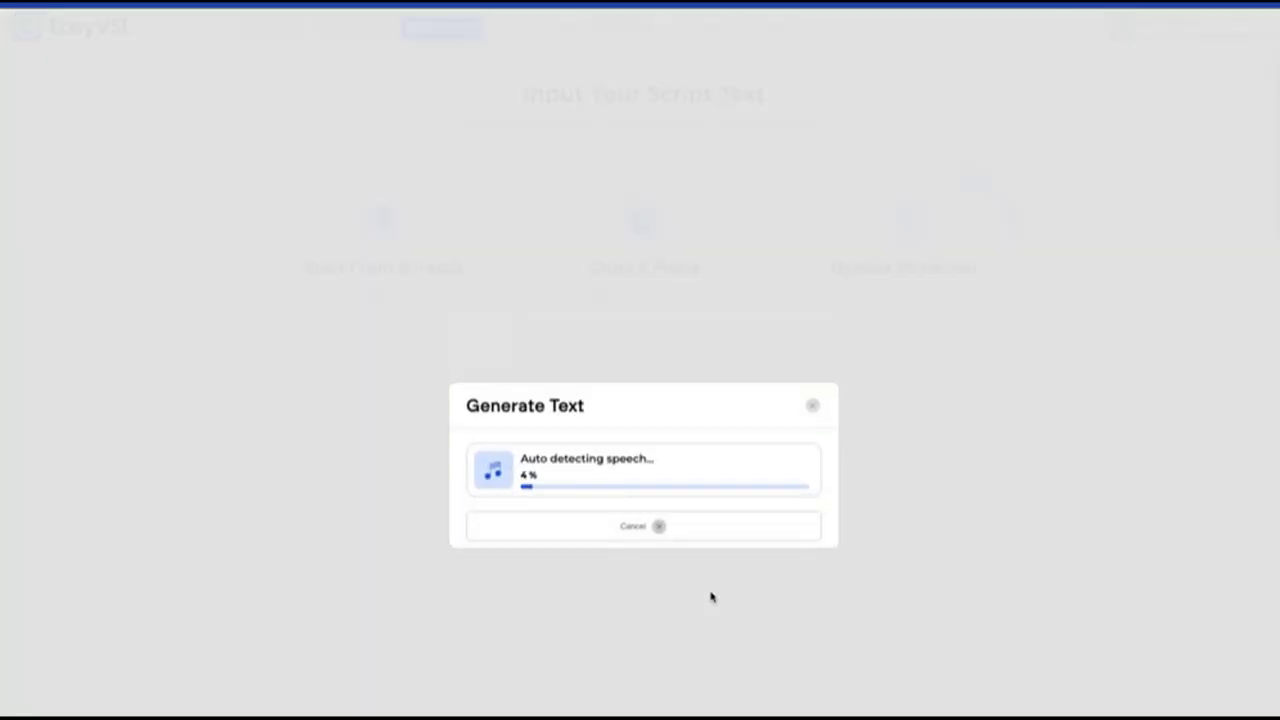
left_click(718, 524)
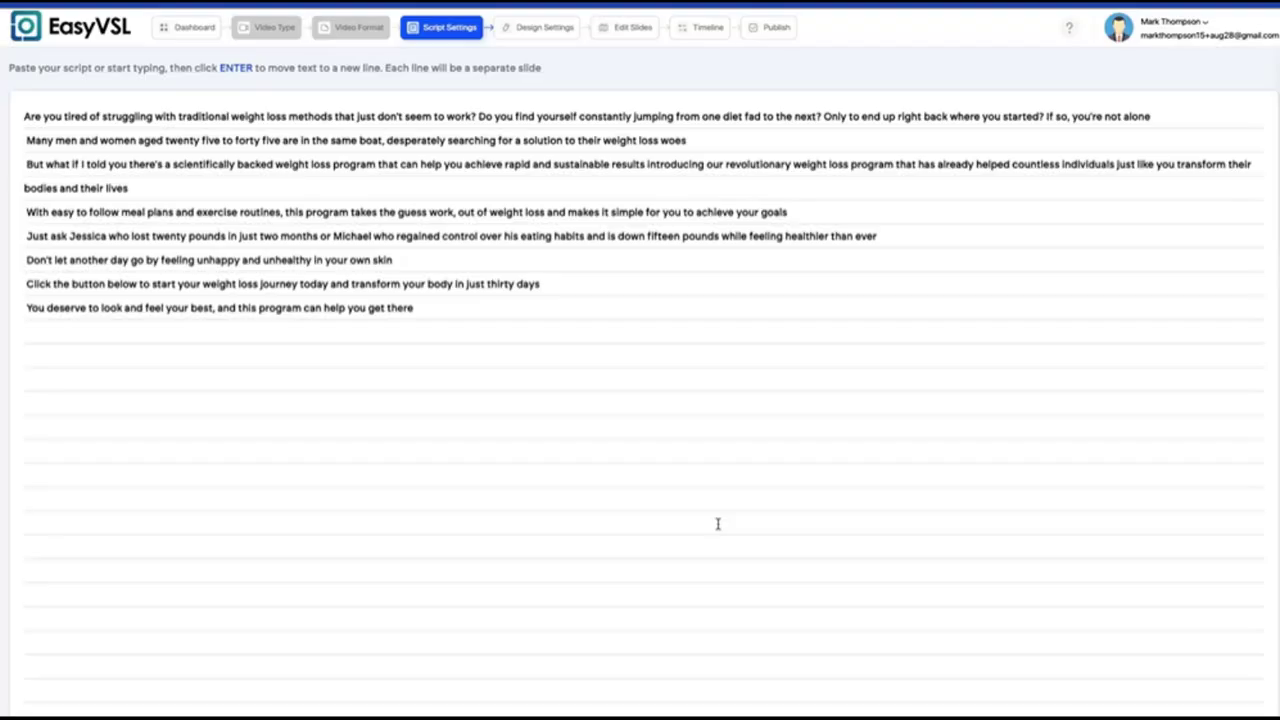
Step: Split the script into new lines before "Do you find yourself", "Only to end up" and "introducing our revolutionary", and continue to the design settings
left_click(479, 116)
key("Return")
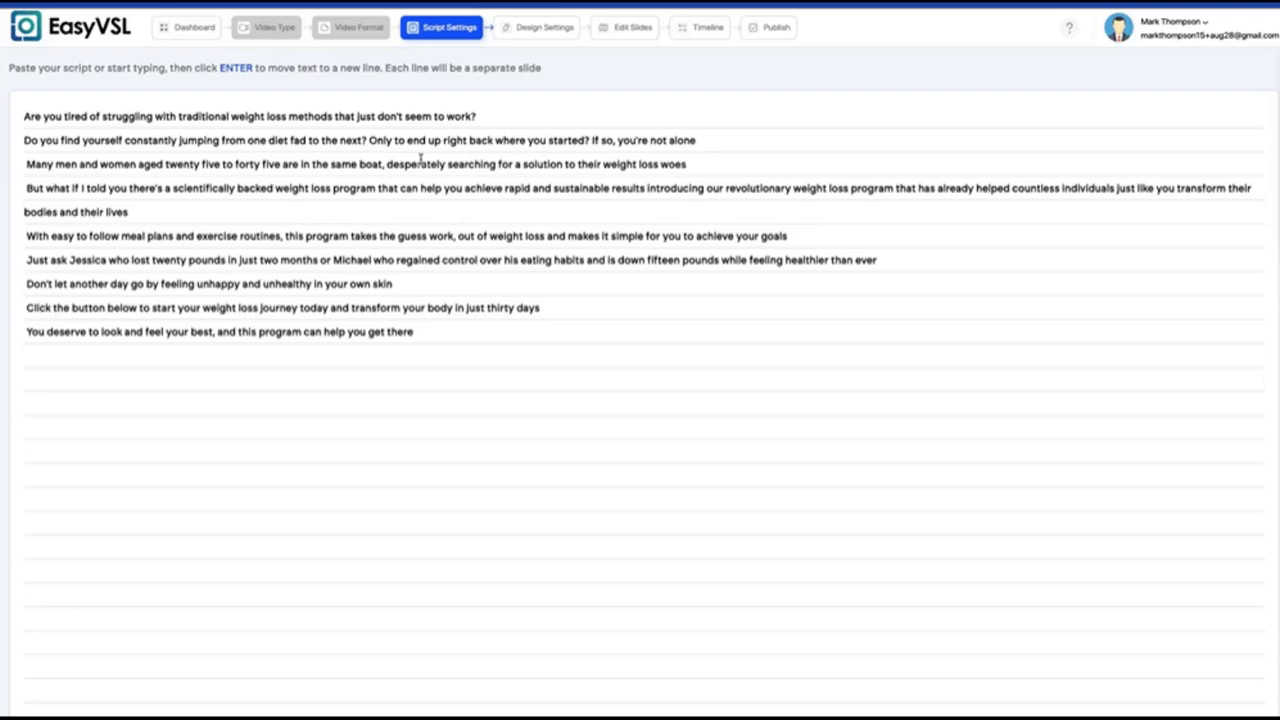
left_click(369, 140)
key("Return")
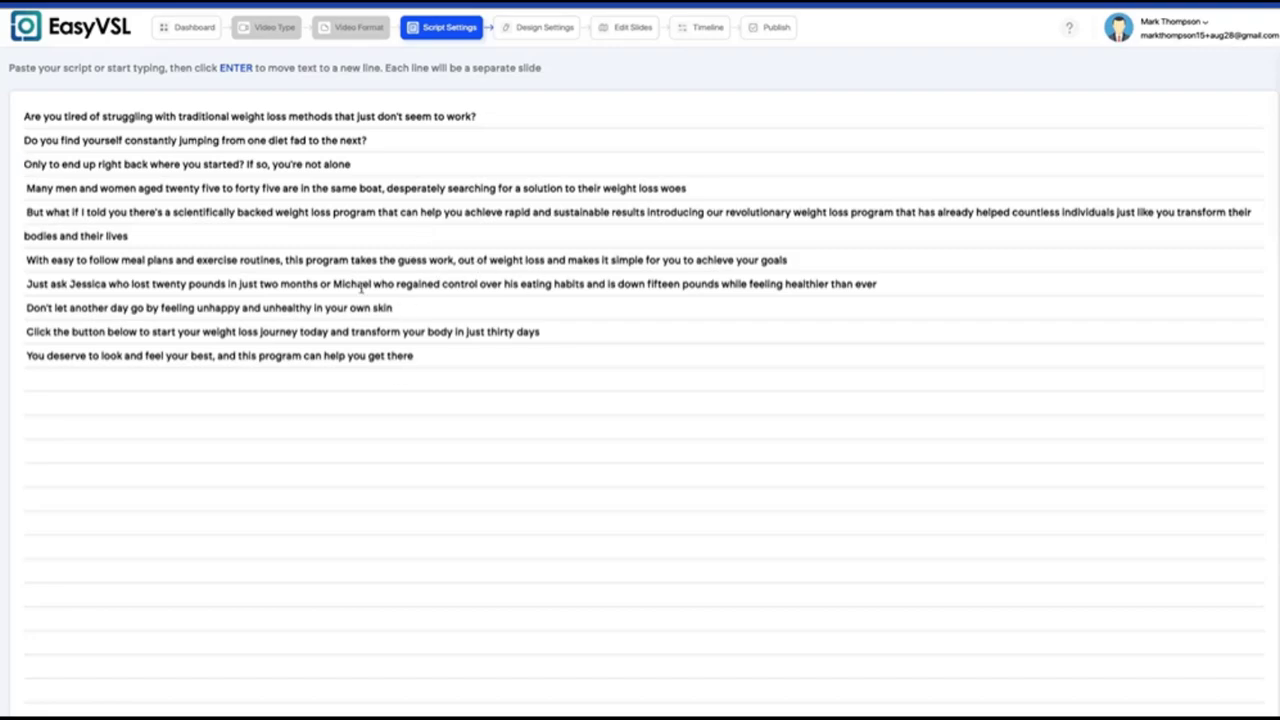
left_click(646, 212)
key("Return")
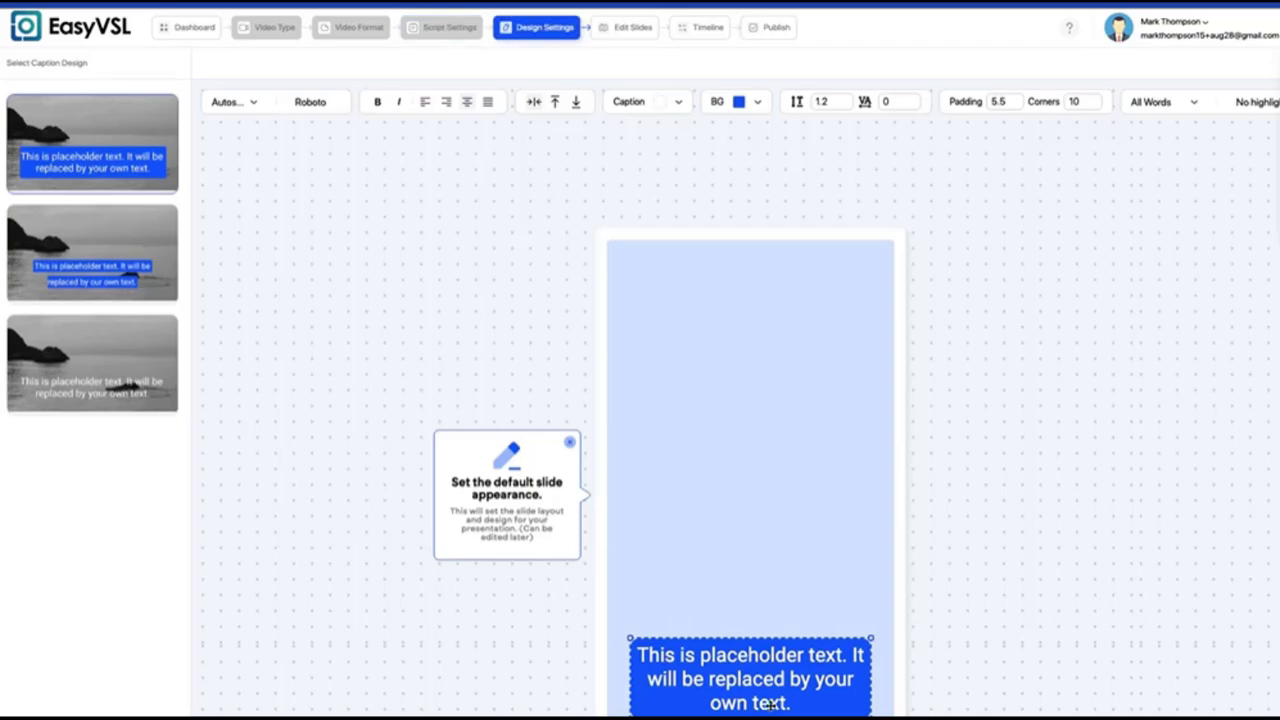
Step: Try the available caption designs and apply the second one, with a blue background behind each line of text
scroll(772, 690, "down", 1)
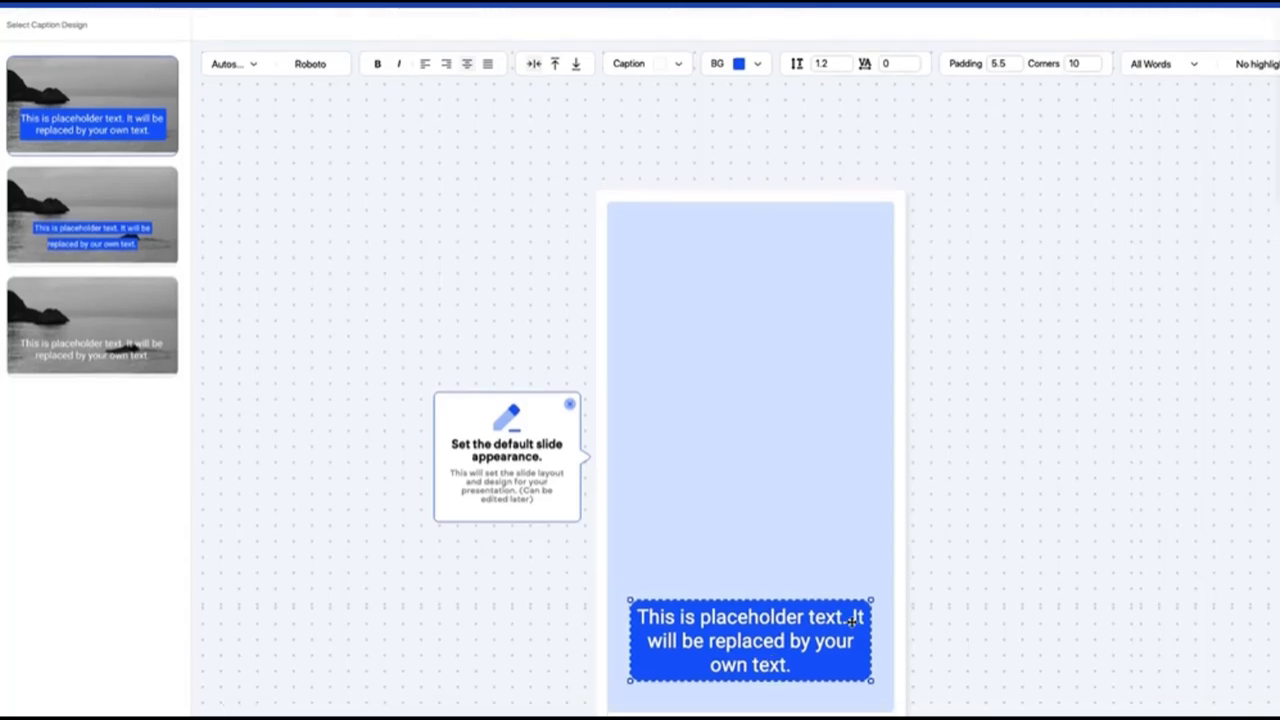
left_click(135, 230)
left_click(145, 310)
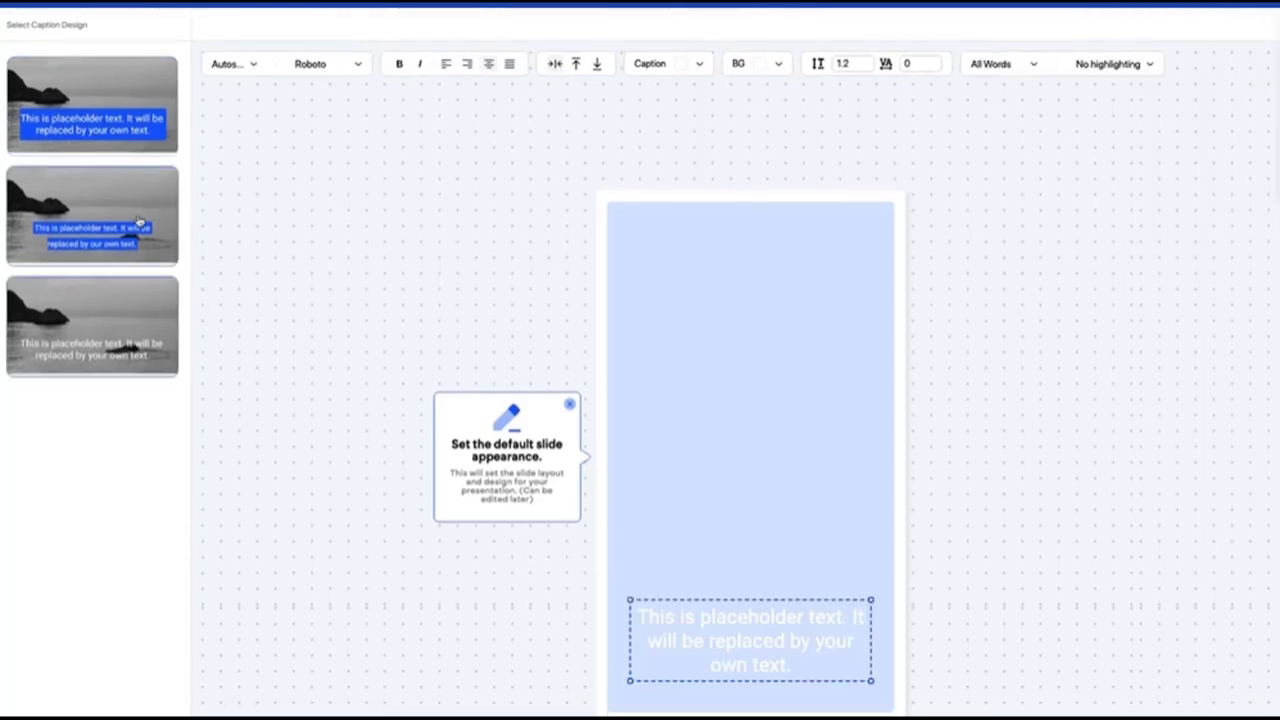
left_click(137, 132)
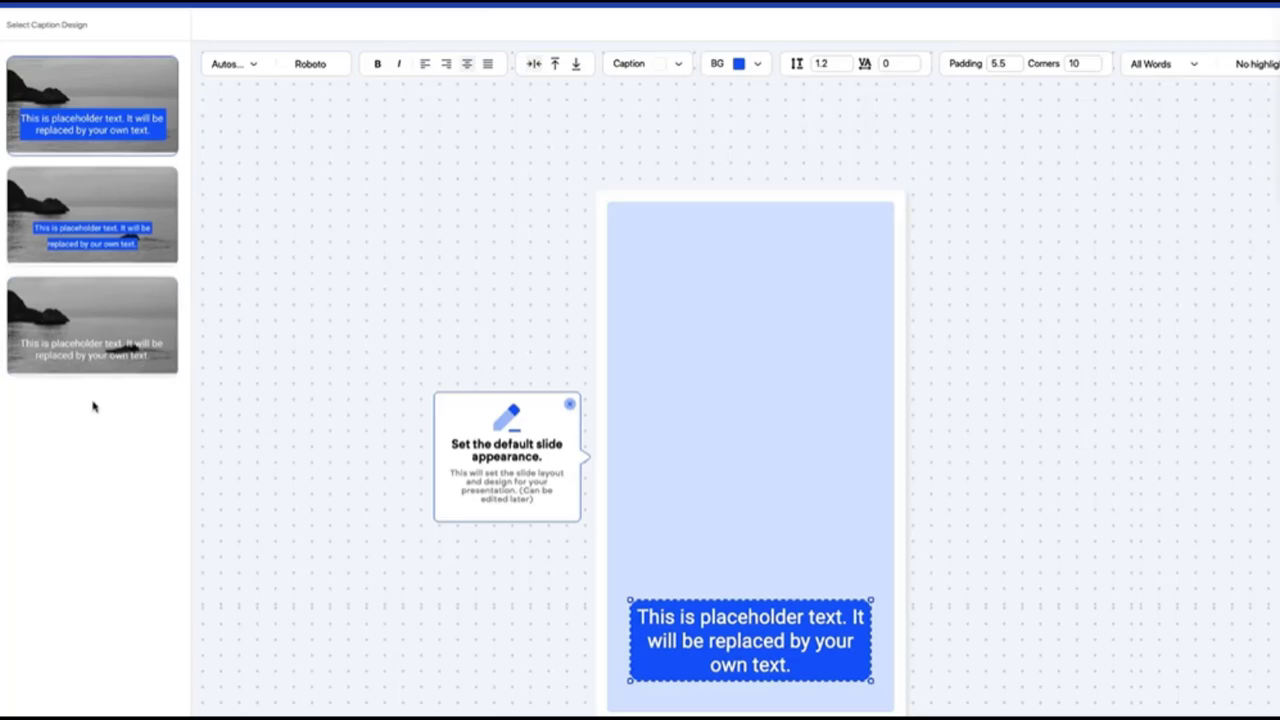
left_click(104, 255)
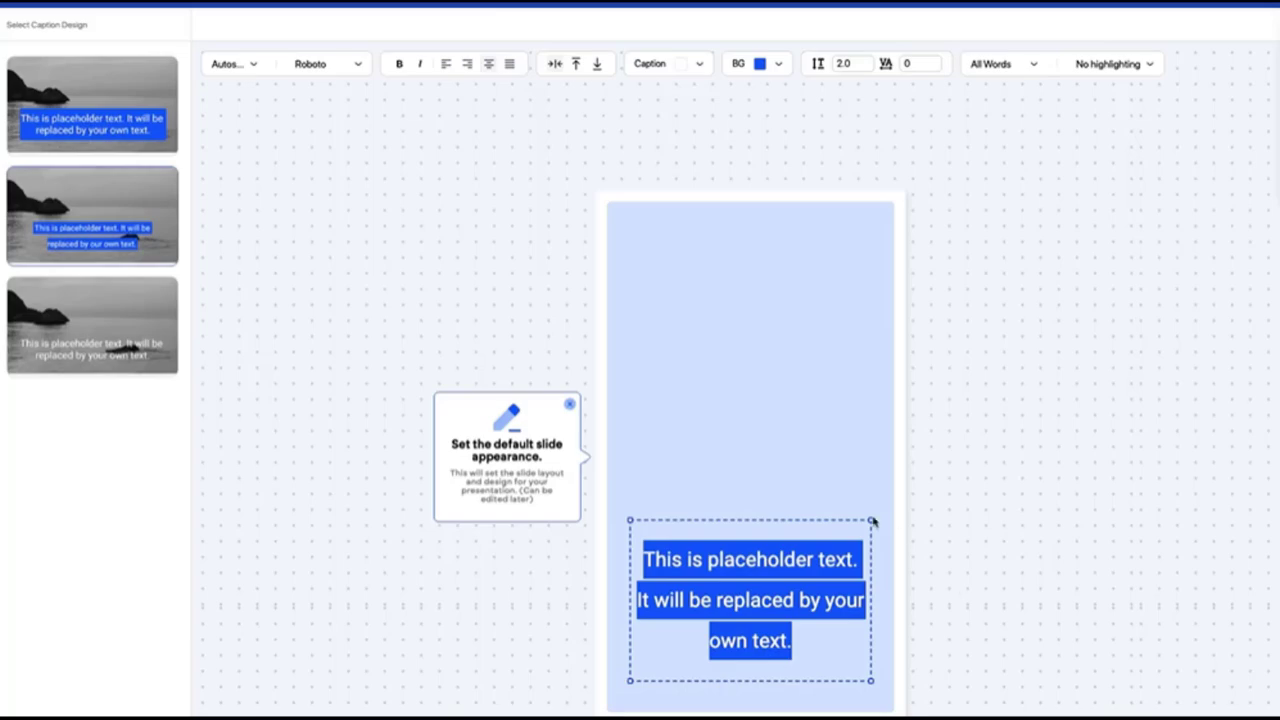
Step: Left-align the caption text and resize its box to a two-line block spanning about four fifths of the slide's width
left_click_drag(872, 519, 835, 588)
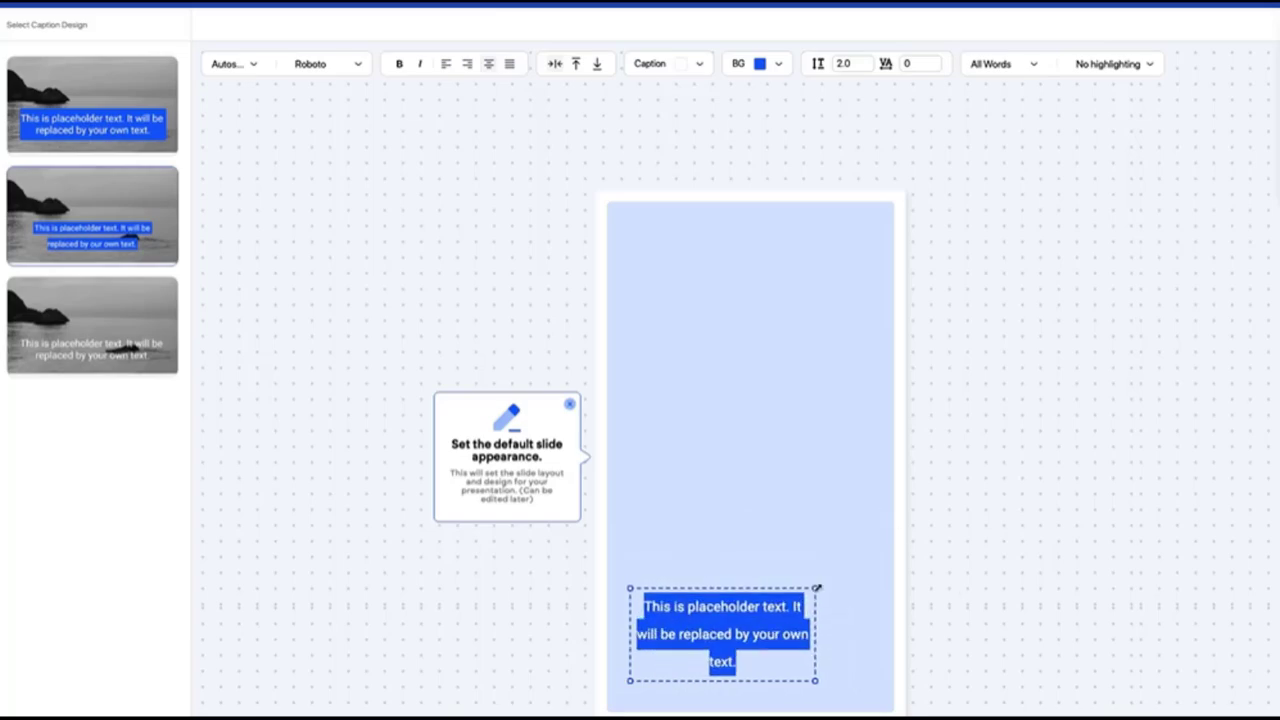
left_click(448, 64)
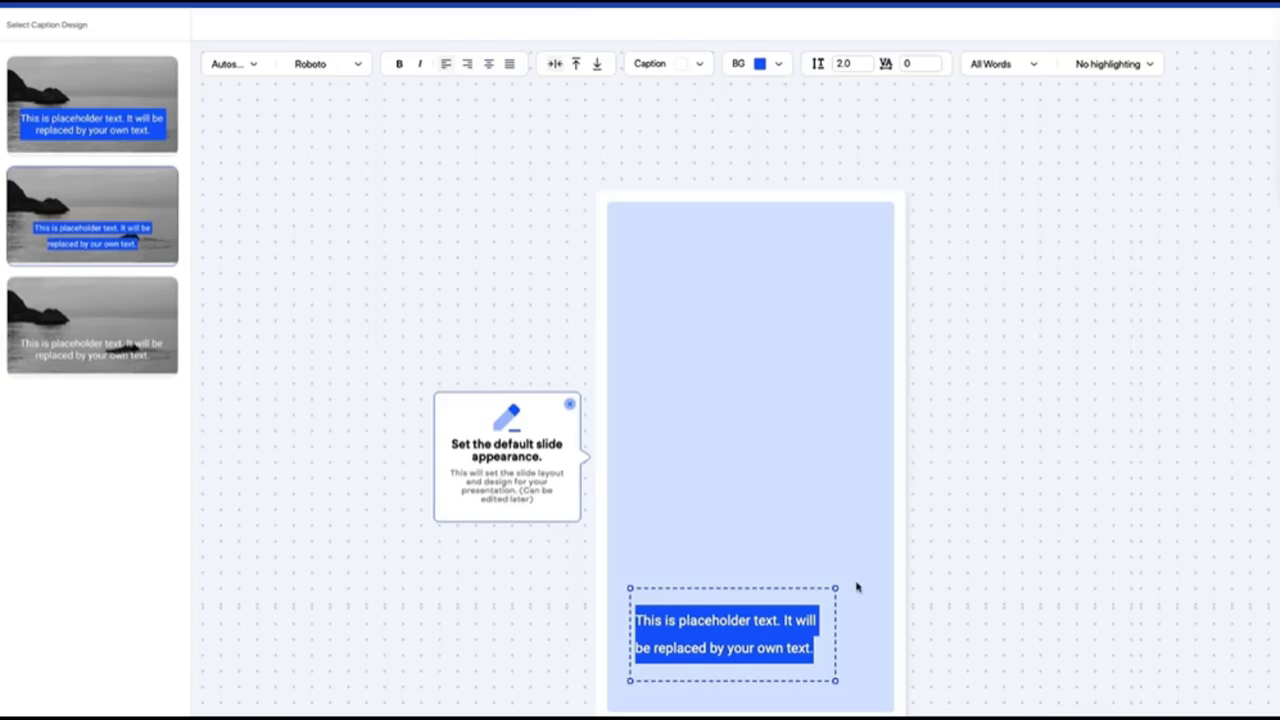
left_click_drag(835, 588, 867, 628)
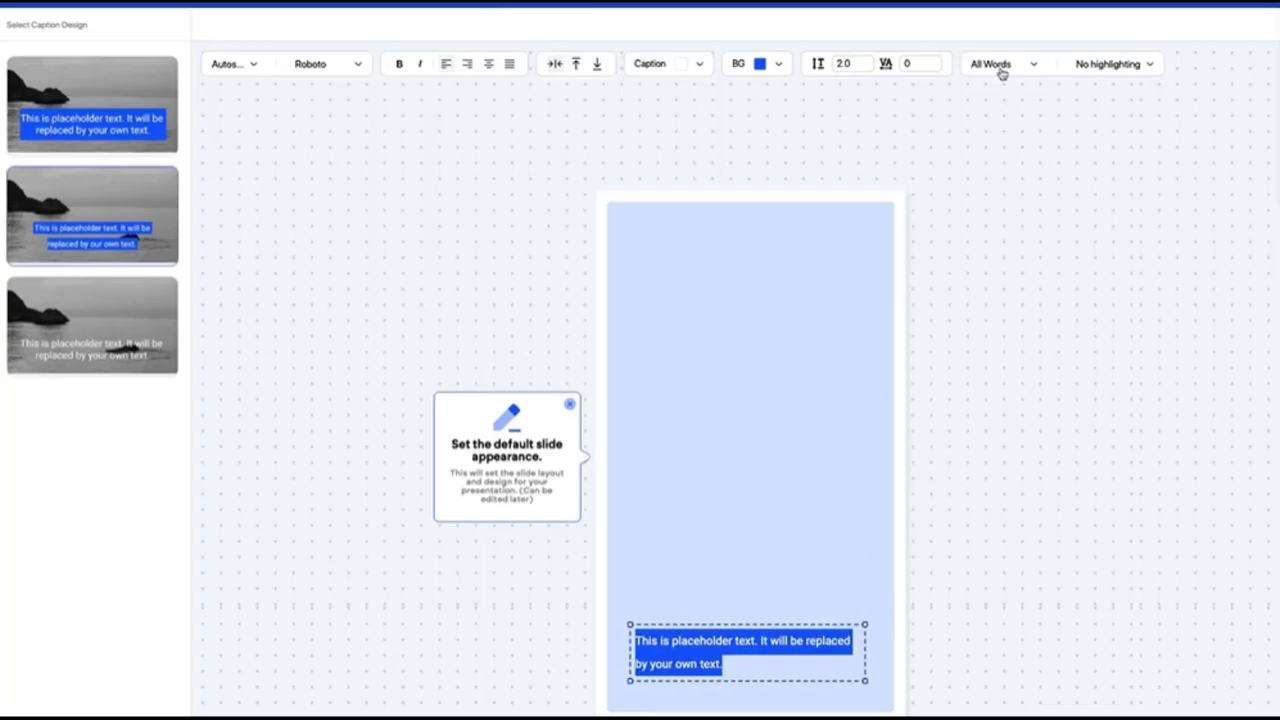
Step: Set the caption text colour to the dark red preset
left_click(772, 68)
left_click(765, 76)
left_click(684, 68)
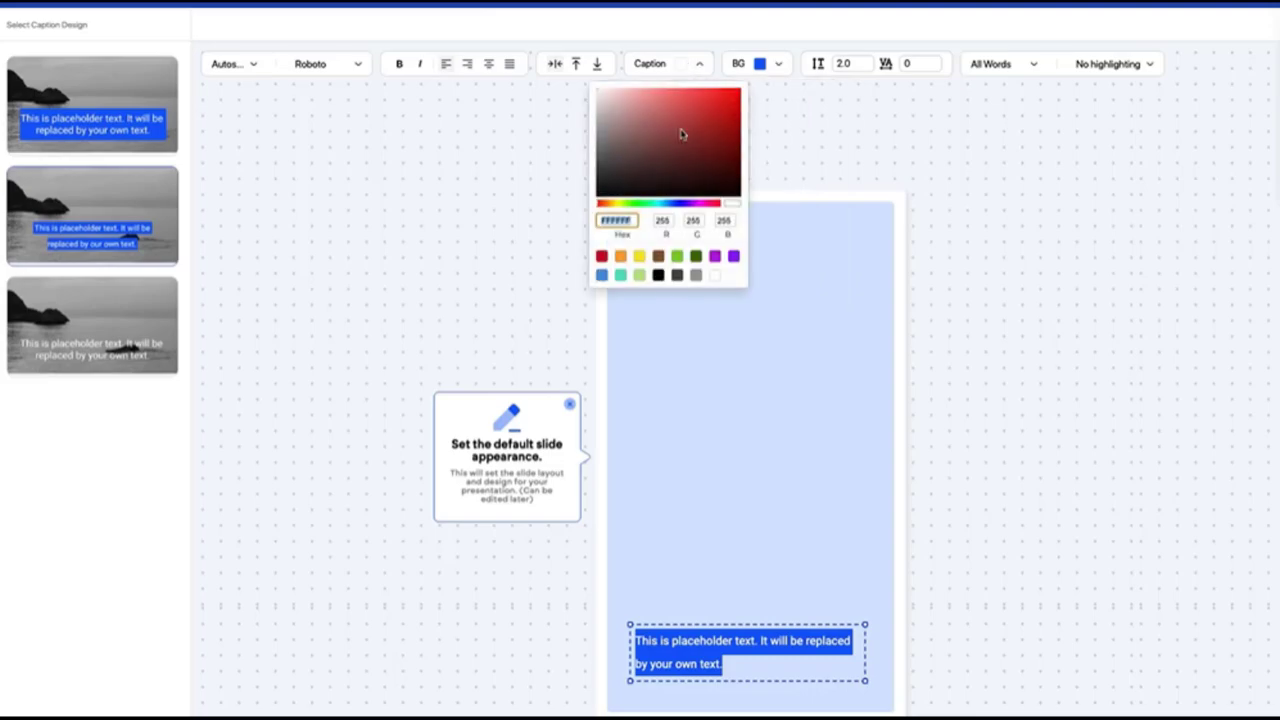
left_click(601, 257)
left_click(684, 69)
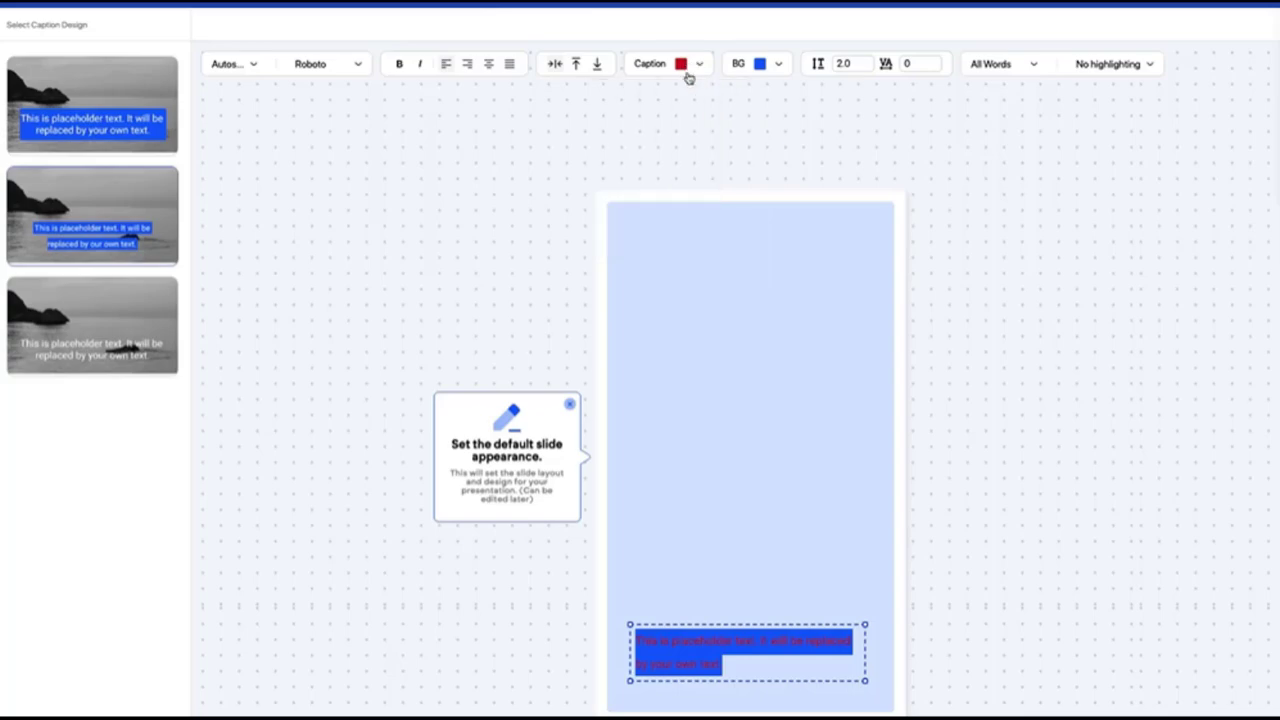
Step: Set the caption text colour to white and turn on highlighting of the active word
left_click(702, 64)
left_click(714, 276)
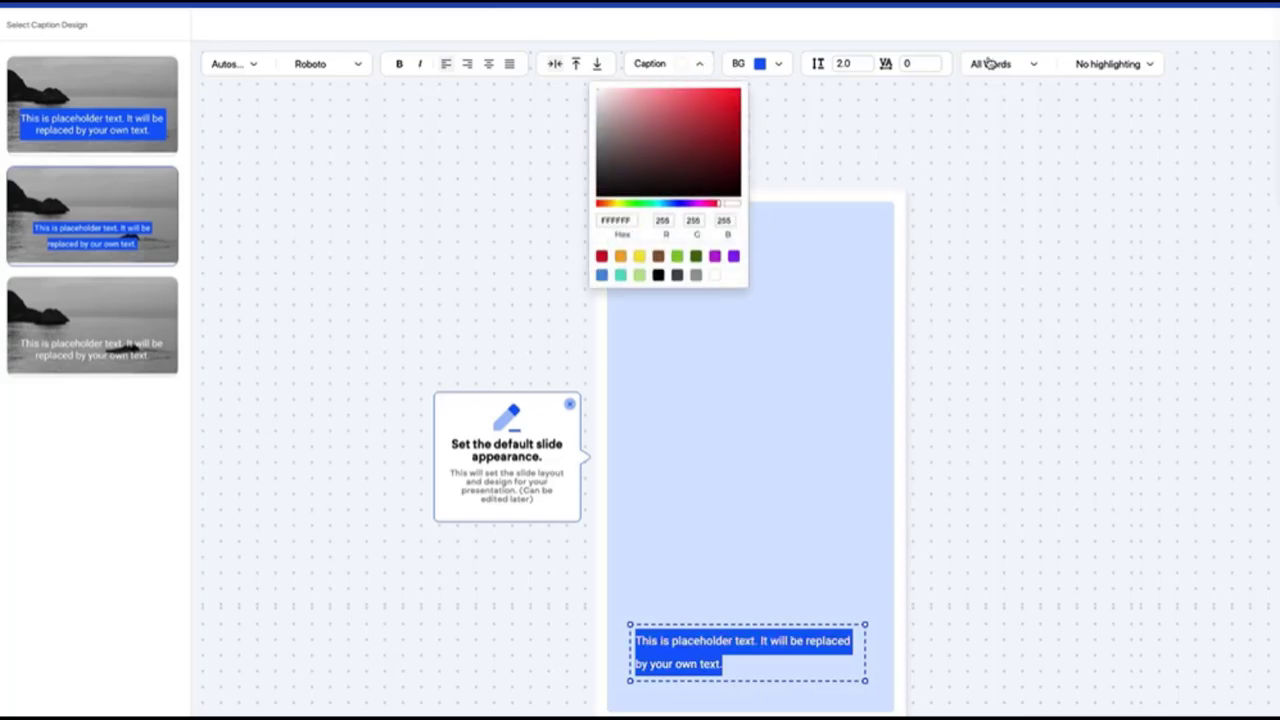
left_click(1078, 68)
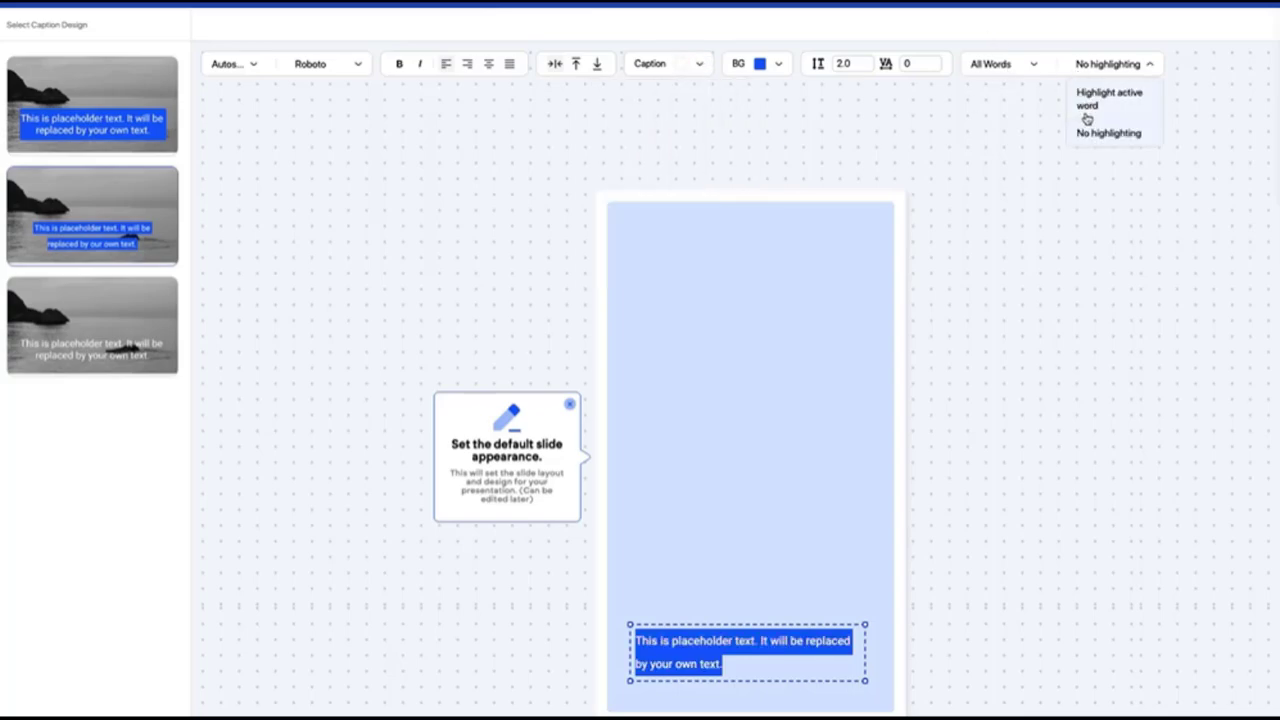
left_click(1090, 104)
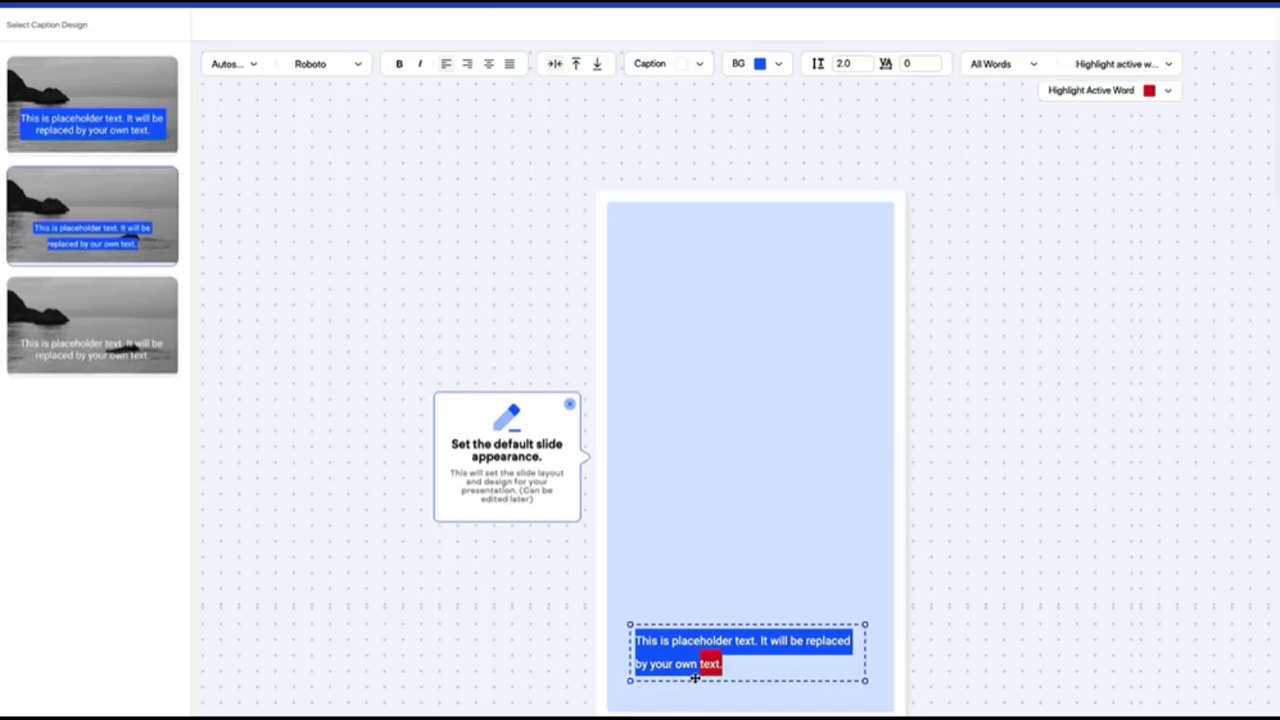
Step: Try the yellow and the bright green presets as the active word's highlight colour
left_click(1142, 95)
left_click(1100, 294)
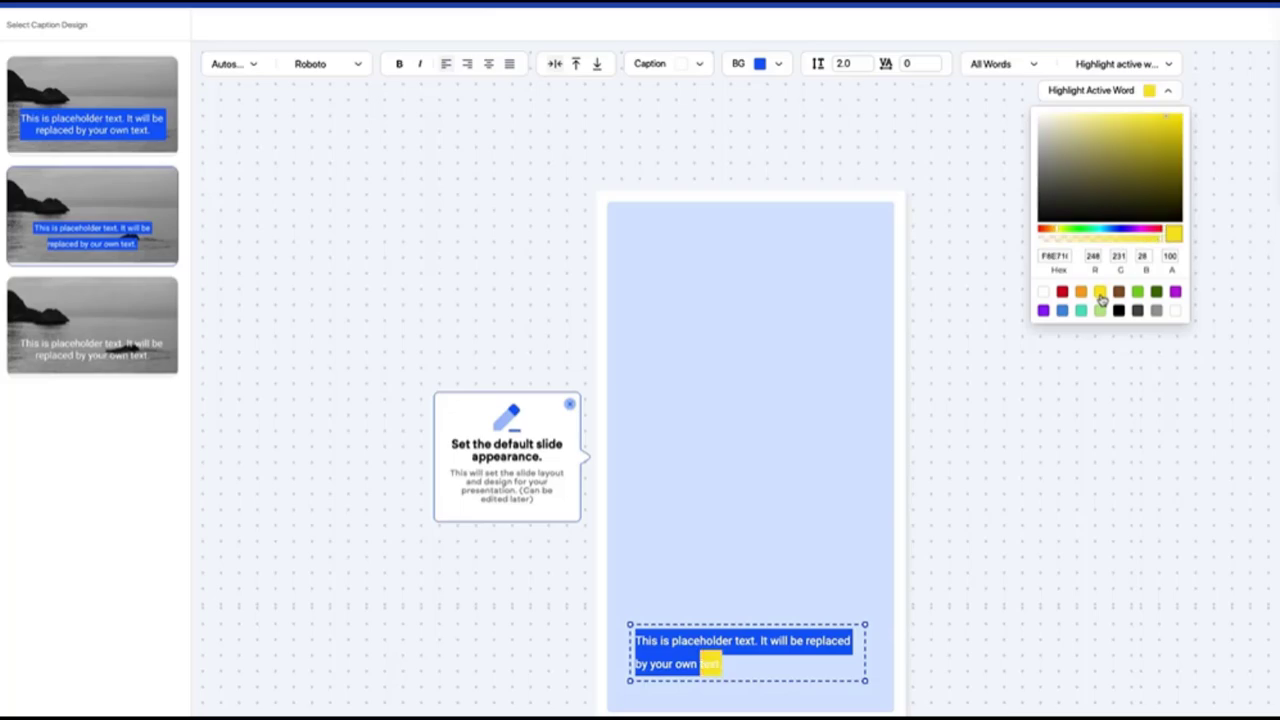
left_click(1138, 292)
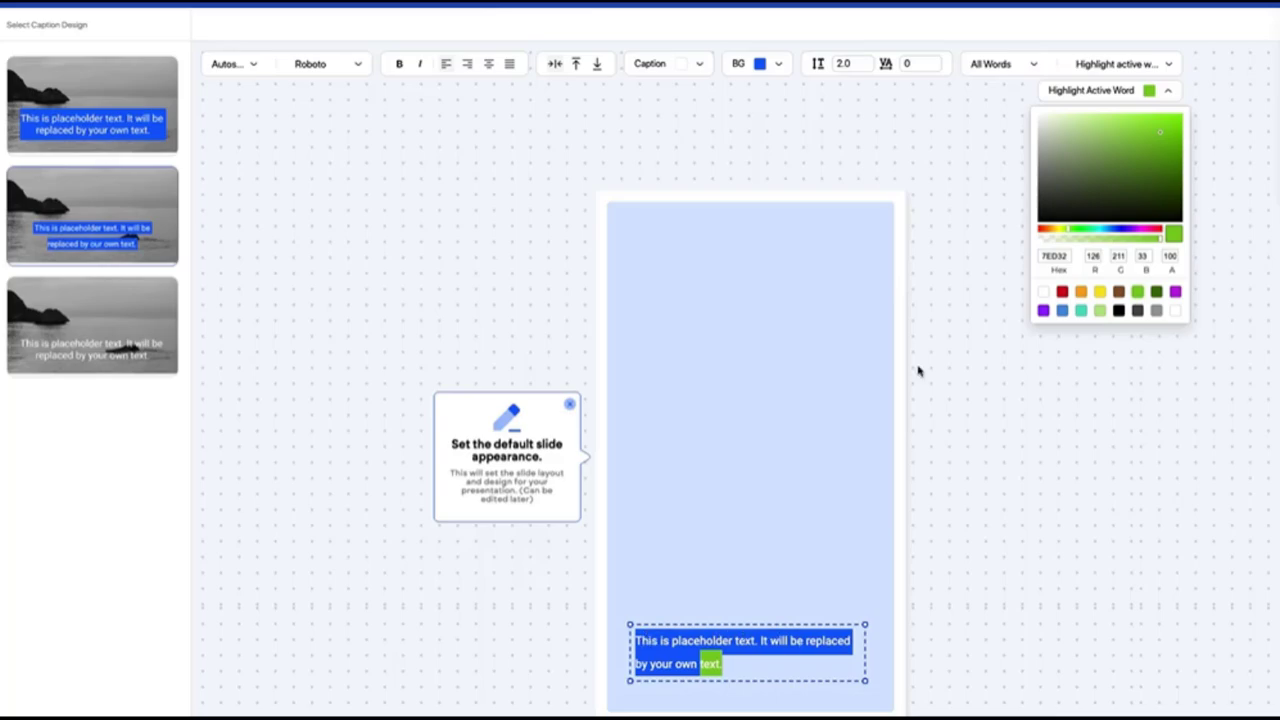
Step: Show the captions one word at a time with a dark red active-word highlight, and continue to the scene editor
left_click(1020, 66)
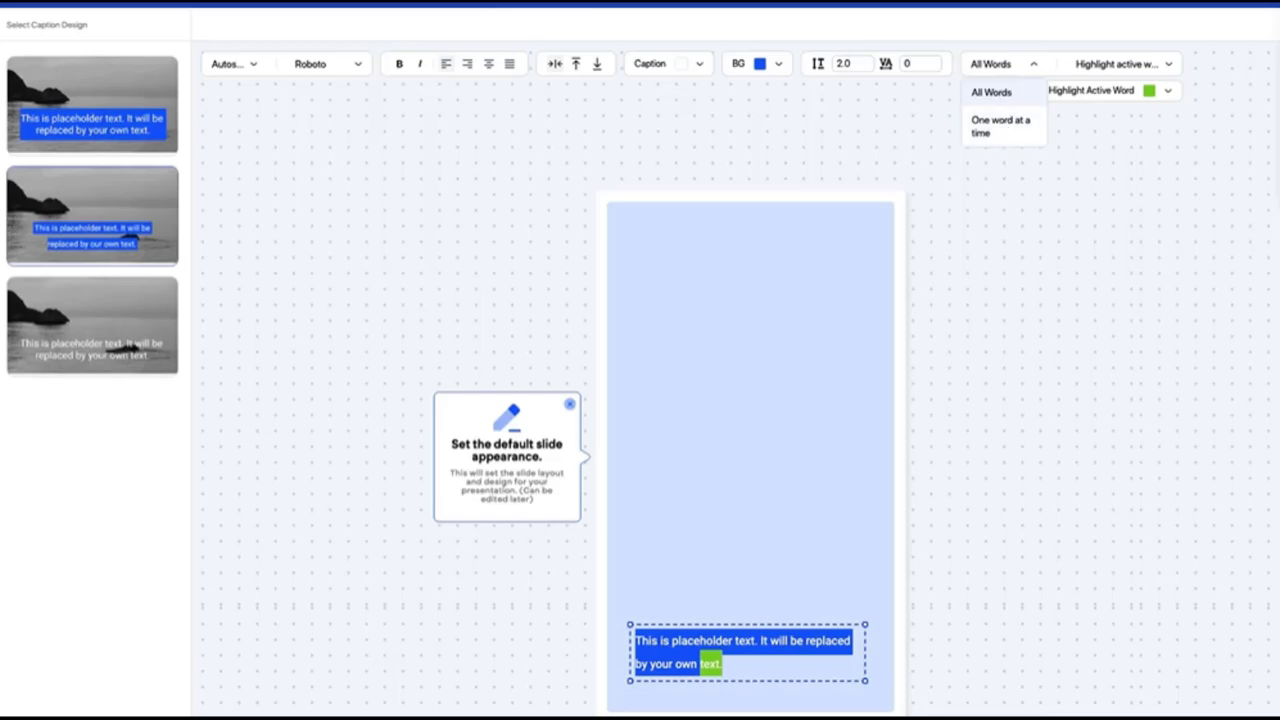
left_click(1015, 127)
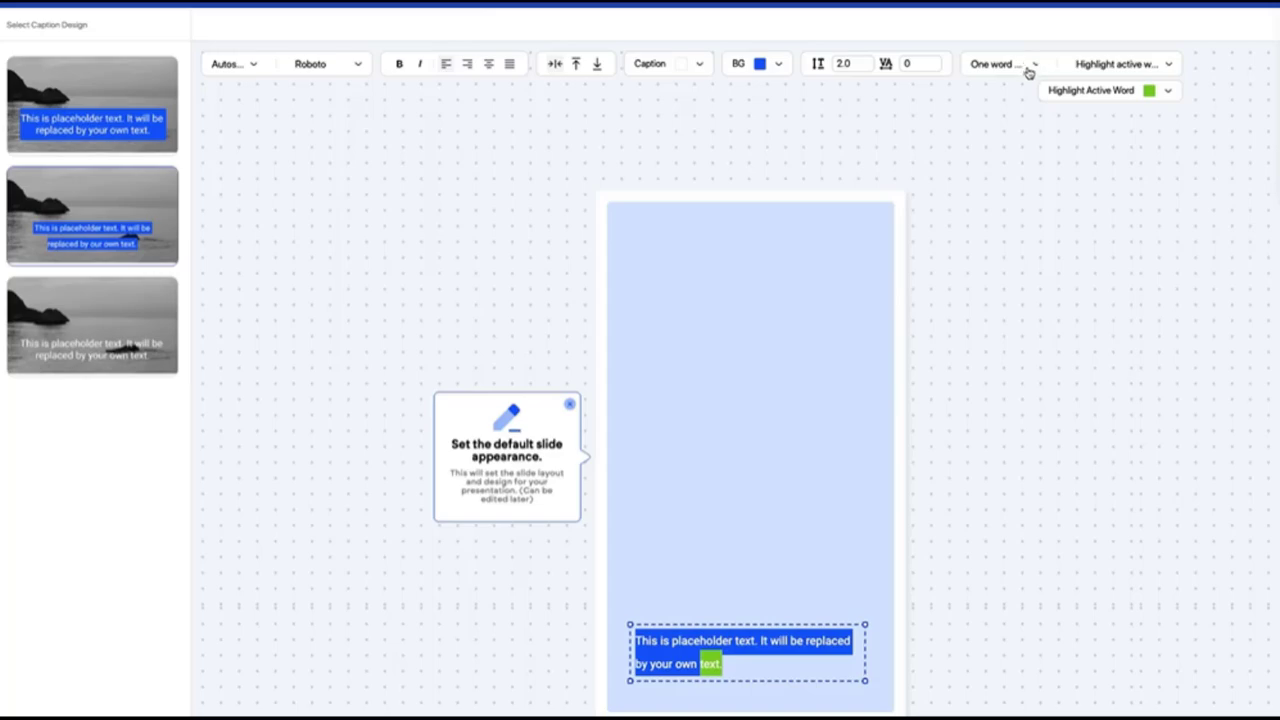
left_click(1124, 94)
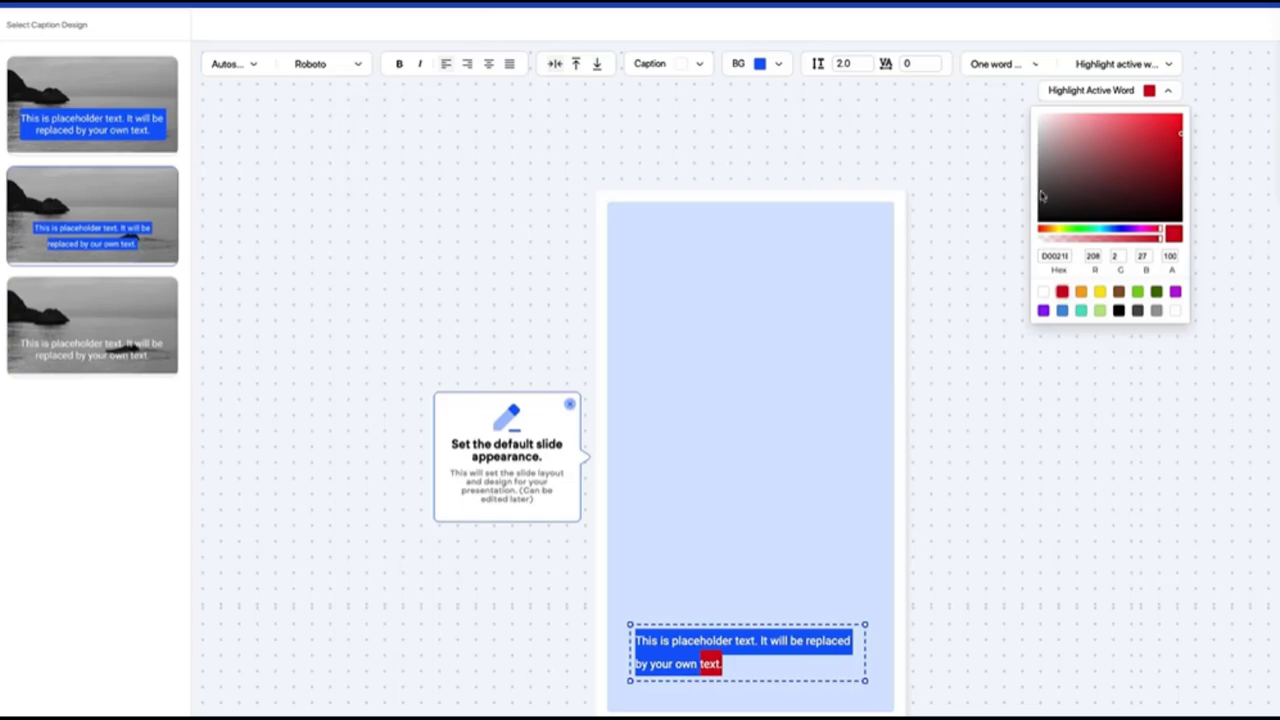
left_click(1017, 28)
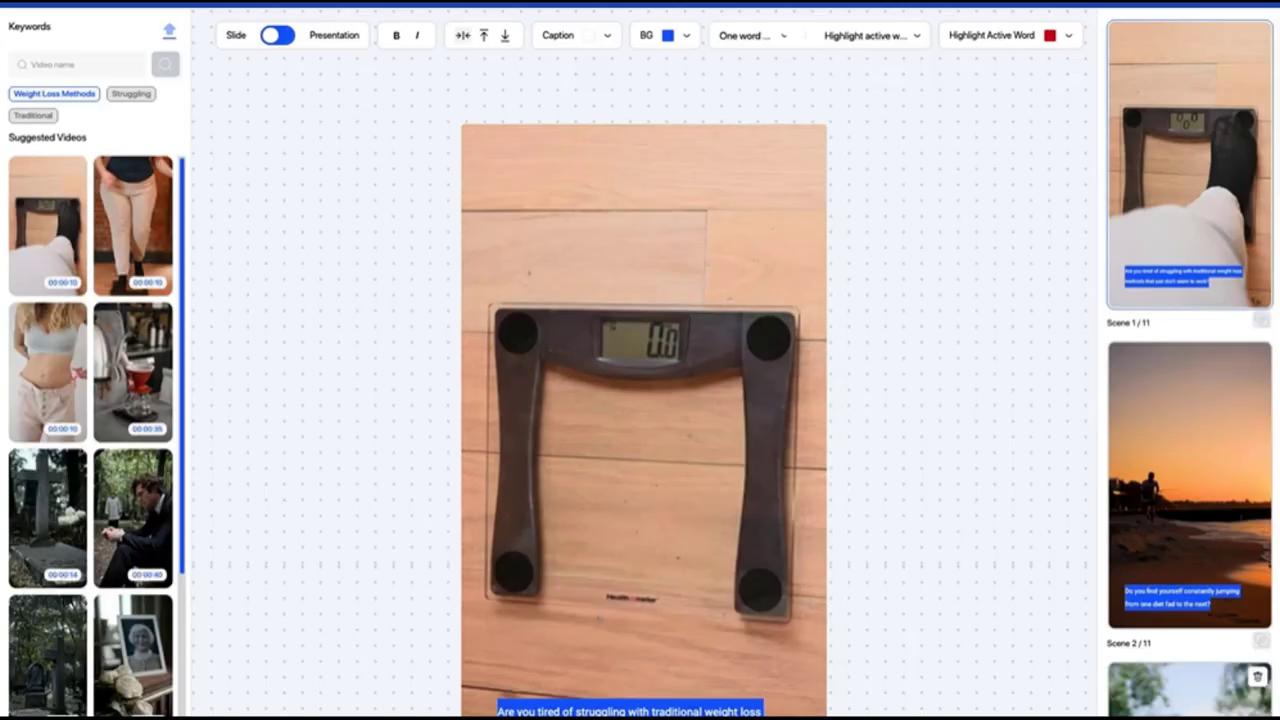
Step: Open scene 2, the diet fad line, and view its clip alongside the neighbouring scenes
scroll(1190, 695, "down", 1)
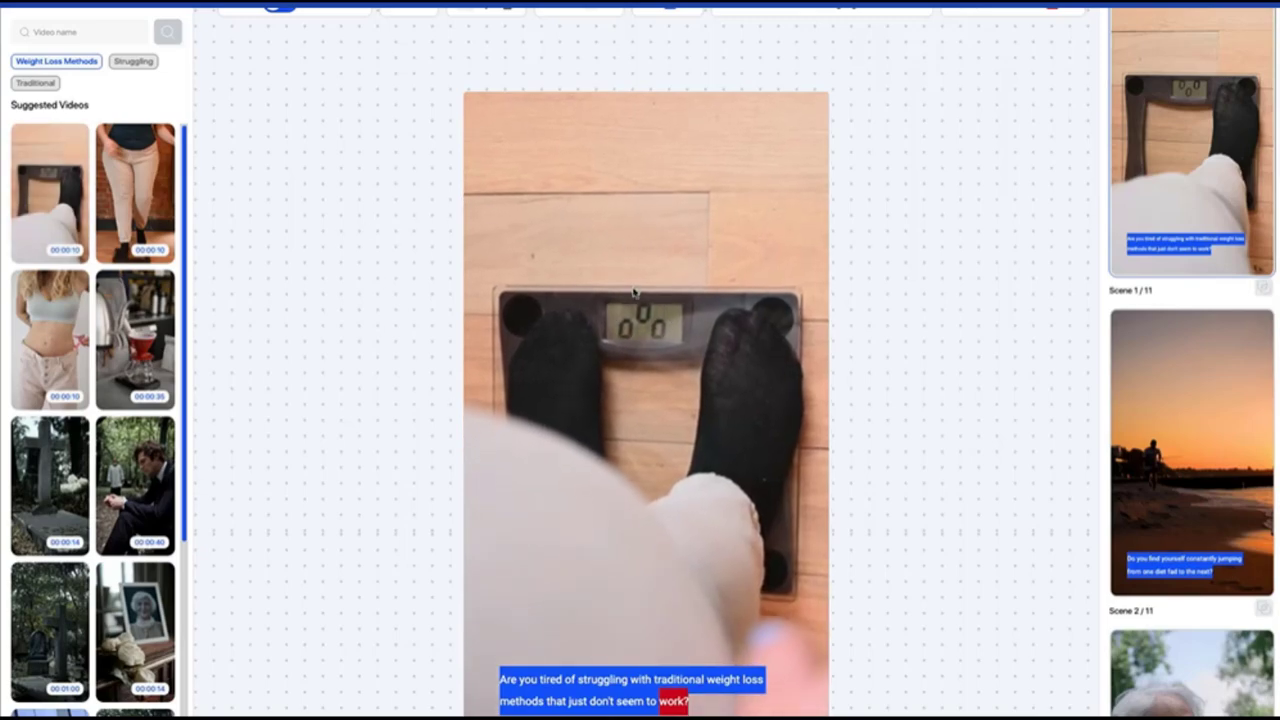
left_click(1200, 363)
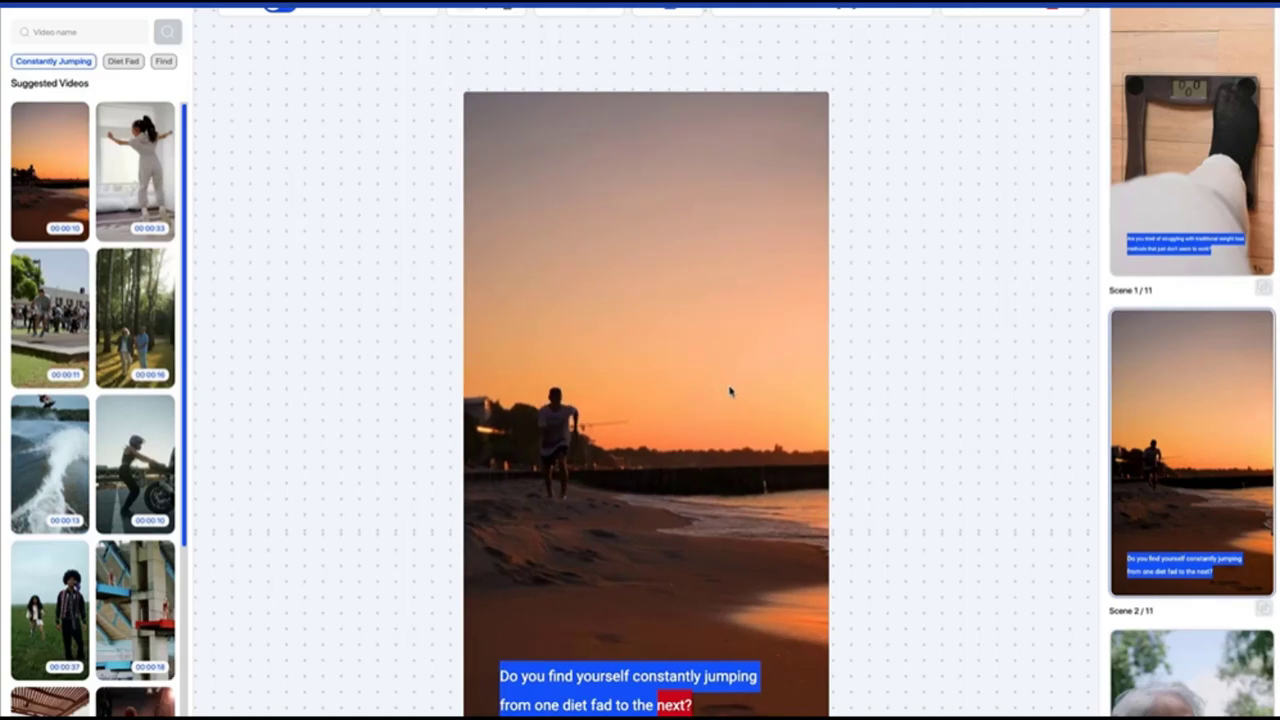
scroll(1213, 667, "down", 2)
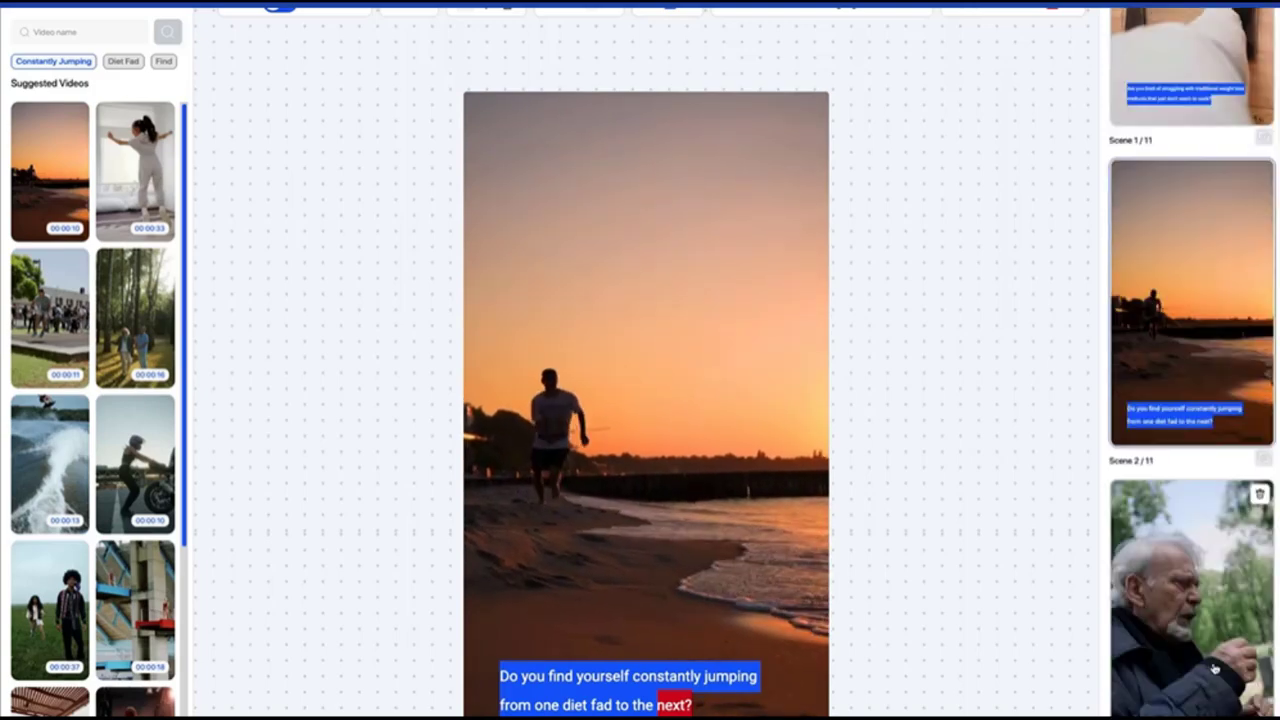
scroll(1213, 665, "up", 2)
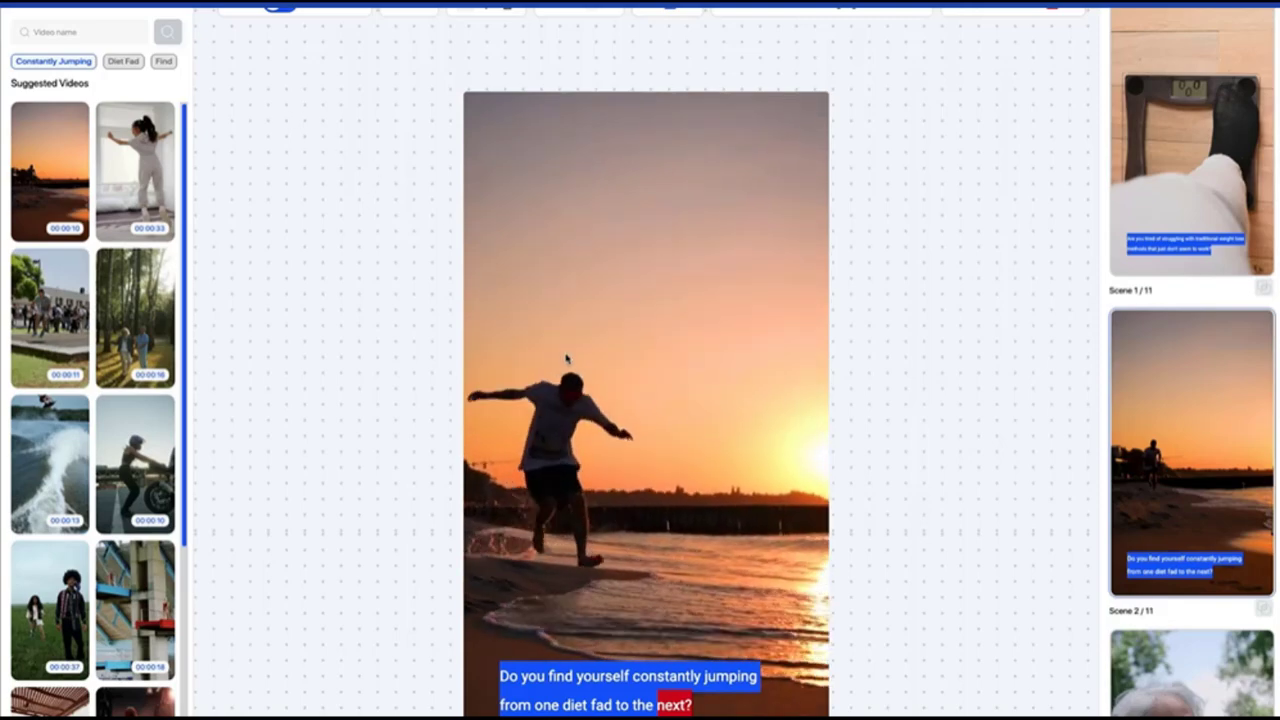
Step: Try the suggested clip of a man jumping in front of a crowd in scene 2 and browse the other suggestions
left_click(48, 318)
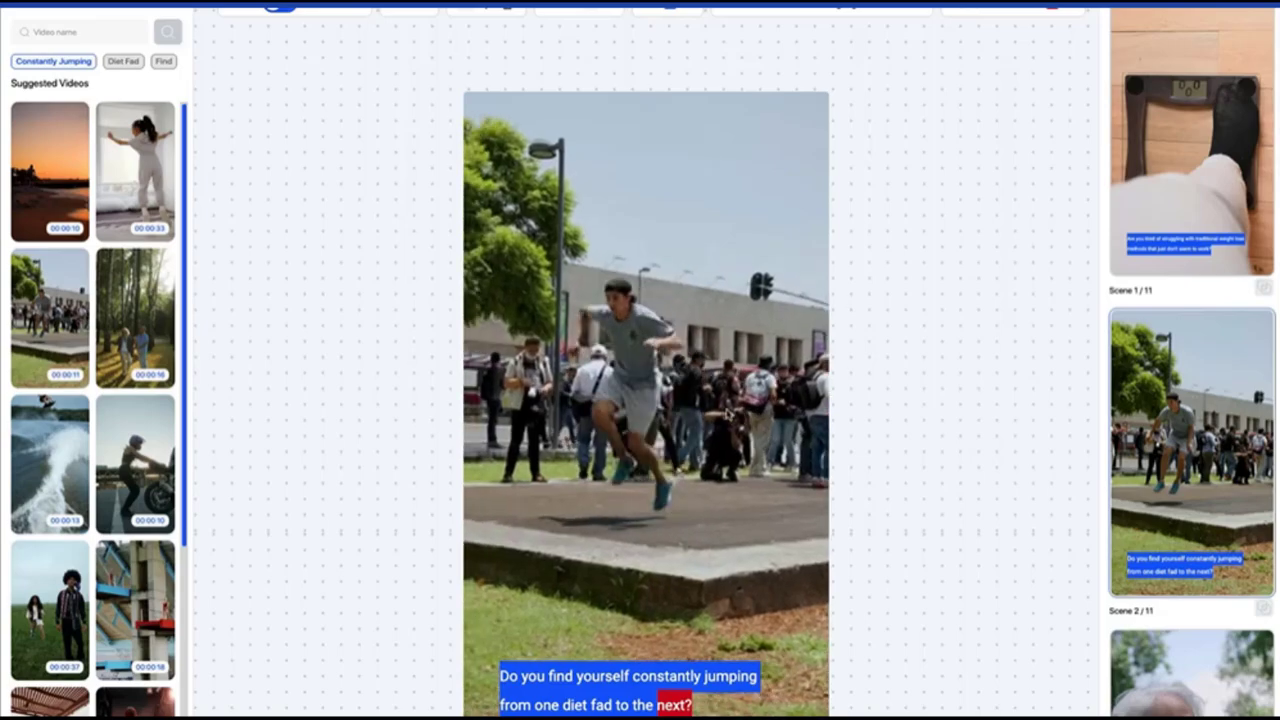
scroll(109, 548, "down", 5)
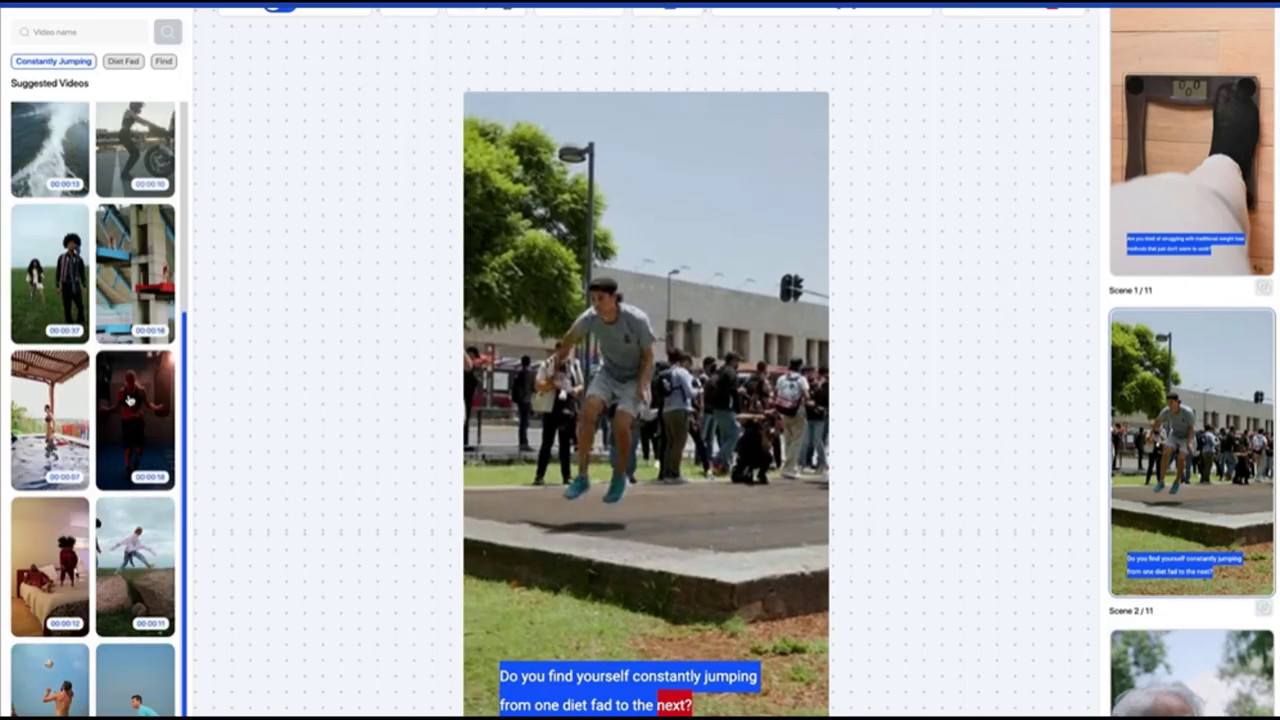
scroll(109, 548, "up", 8)
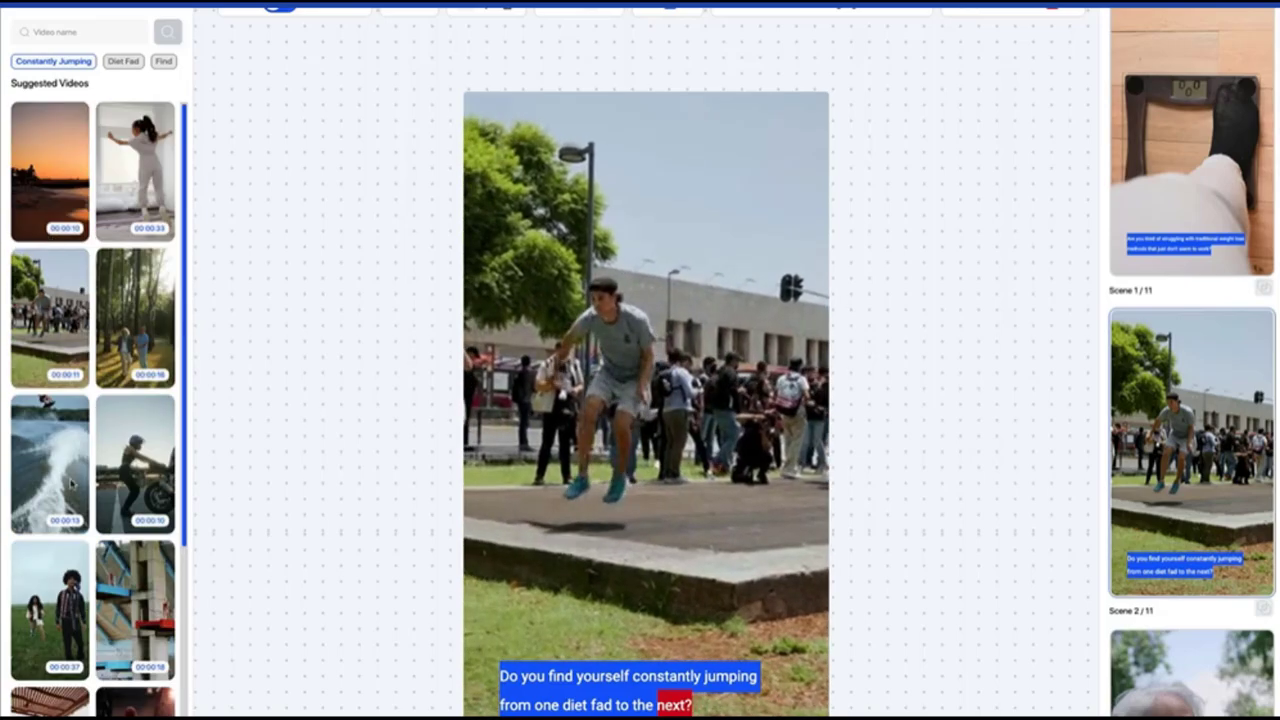
Step: Search the videos for "upset person" and use the close-up of the suited man leaning on a wall for scene 2
left_click(63, 31)
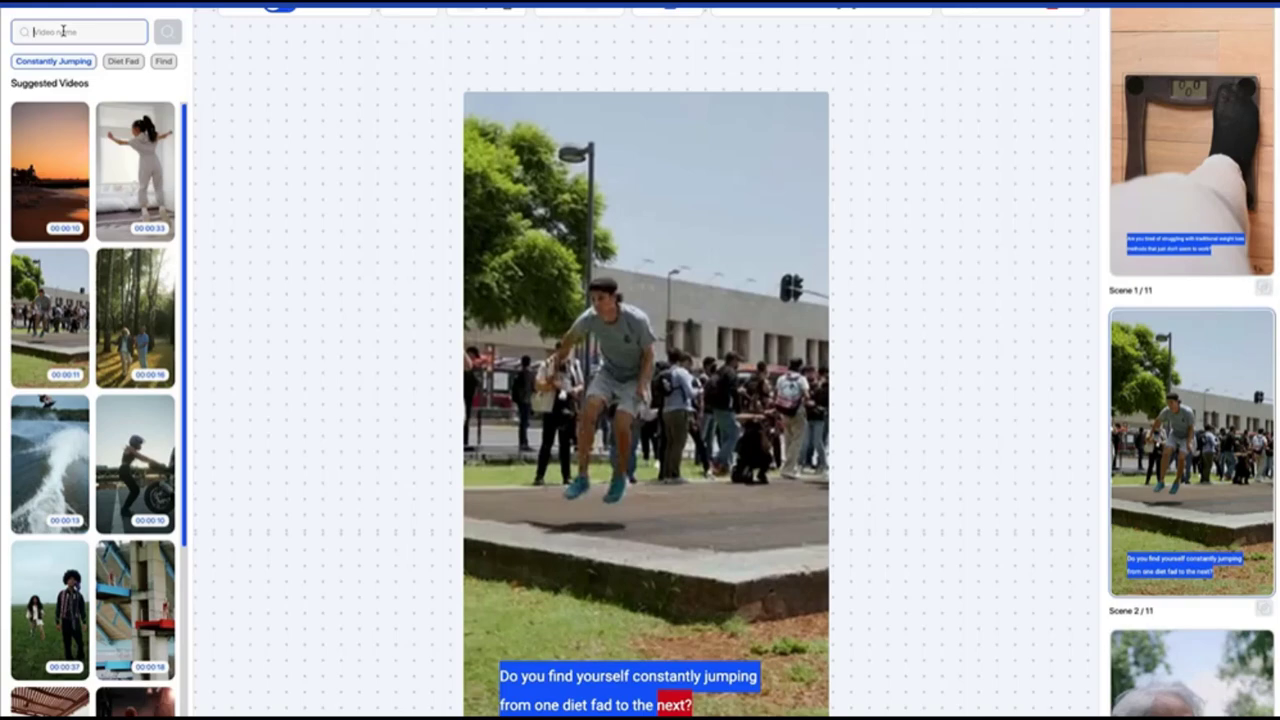
type("u")
key("BackSpace")
type("upset person")
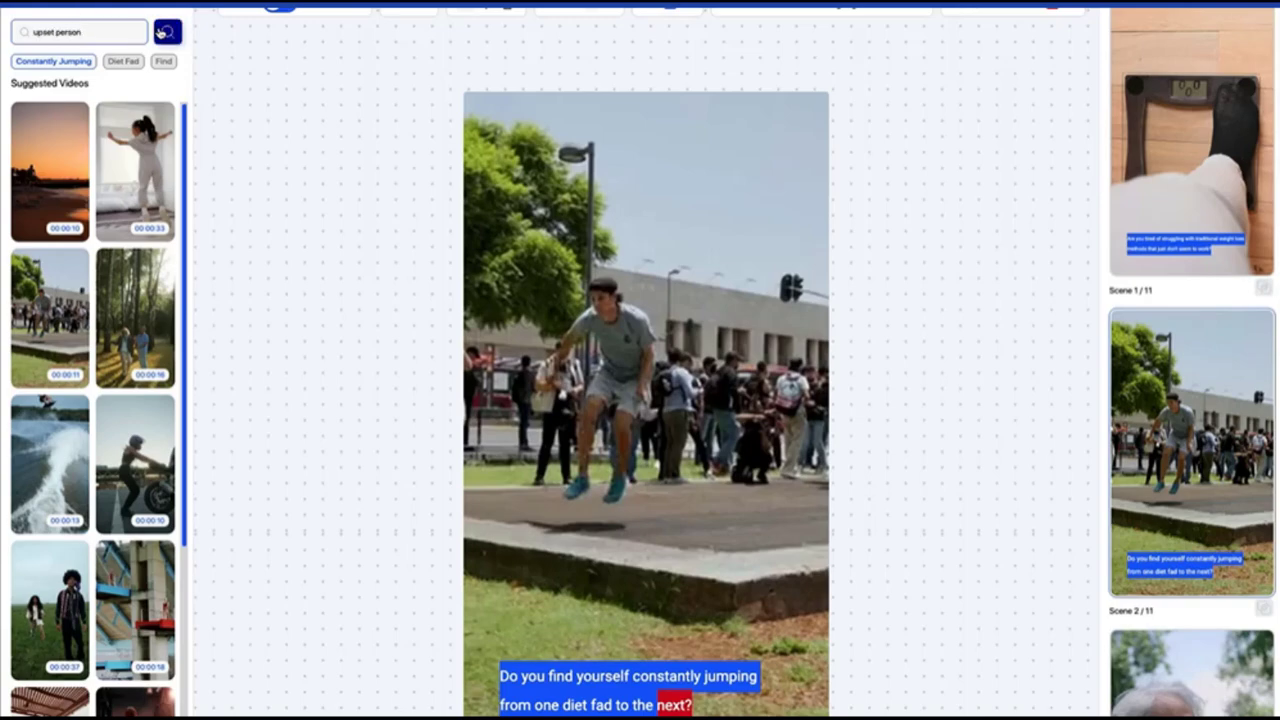
left_click(167, 32)
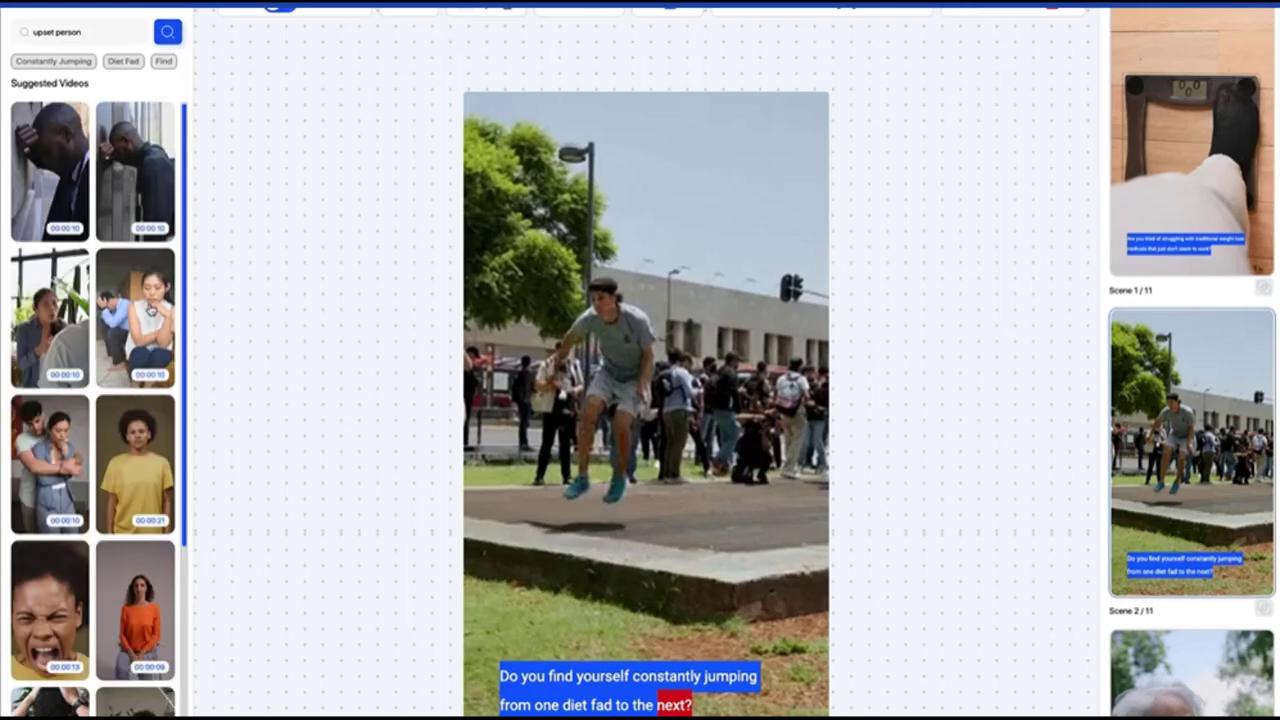
left_click(58, 172)
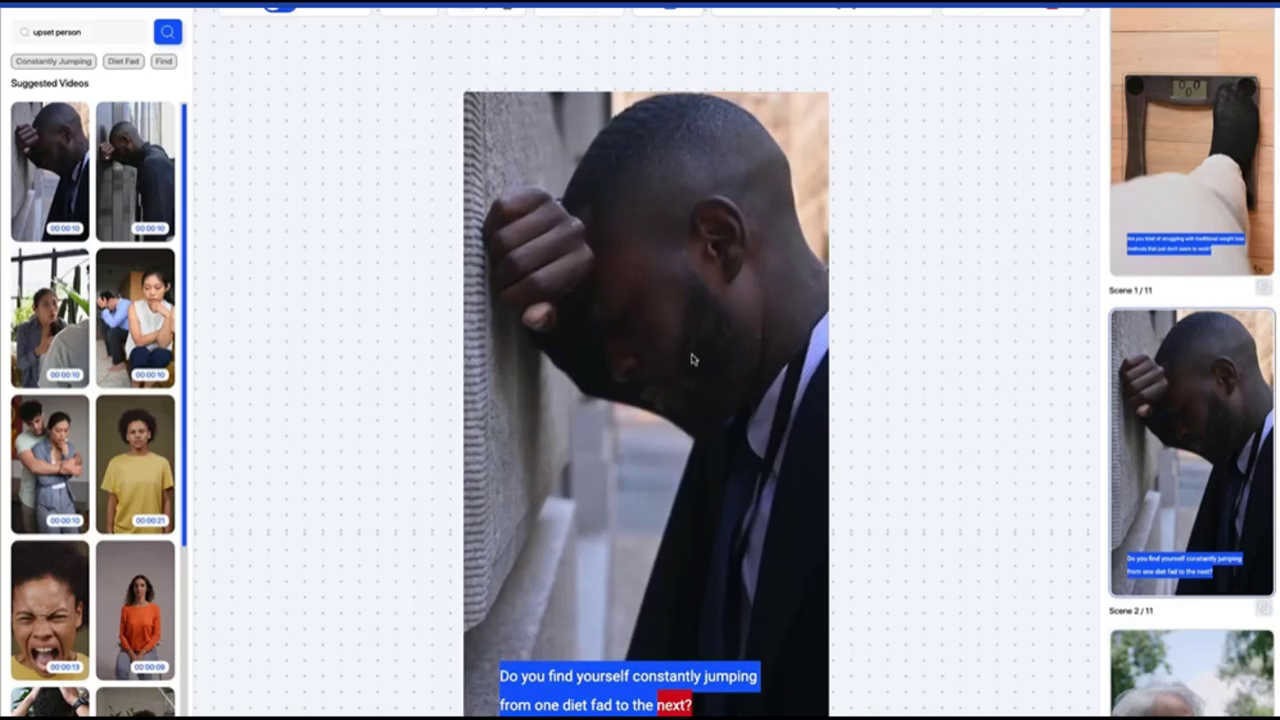
Step: Review scene 5, open scene 6 with the "introducing our revolutionary" line, and browse its suggested videos
scroll(1189, 414, "down", 4)
scroll(1189, 414, "down", 5)
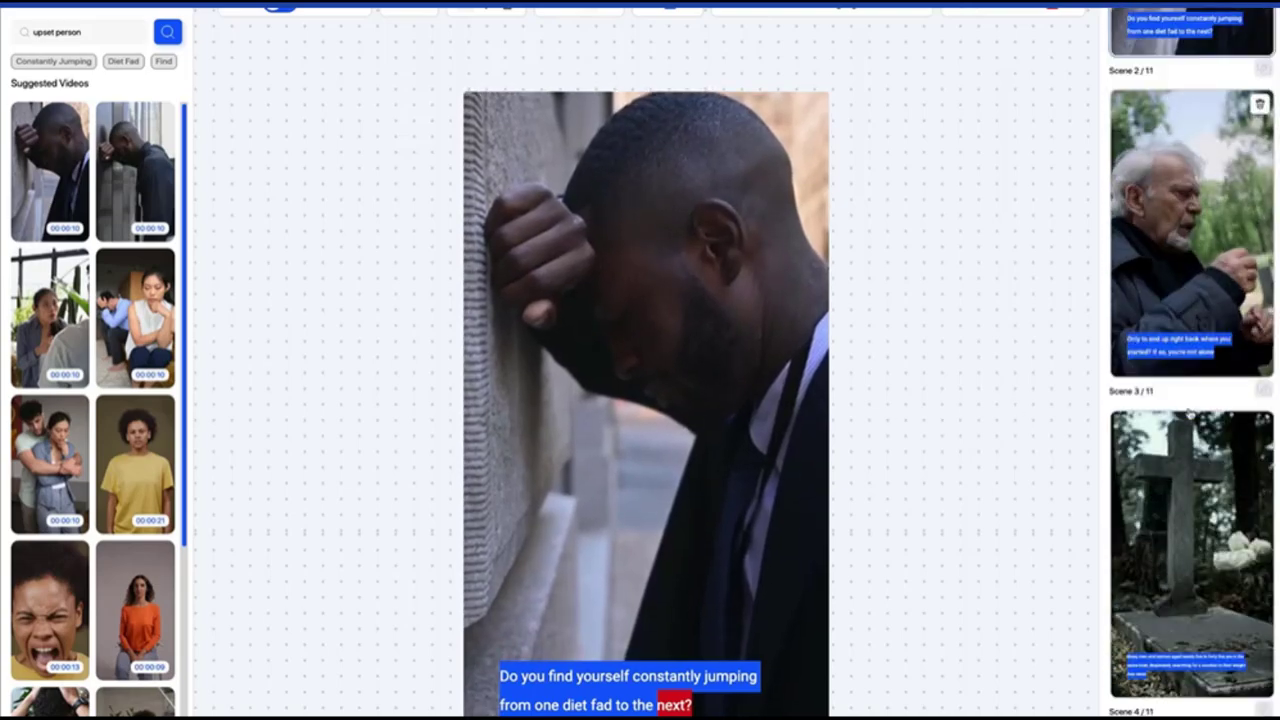
left_click(1190, 418)
scroll(1183, 515, "down", 2)
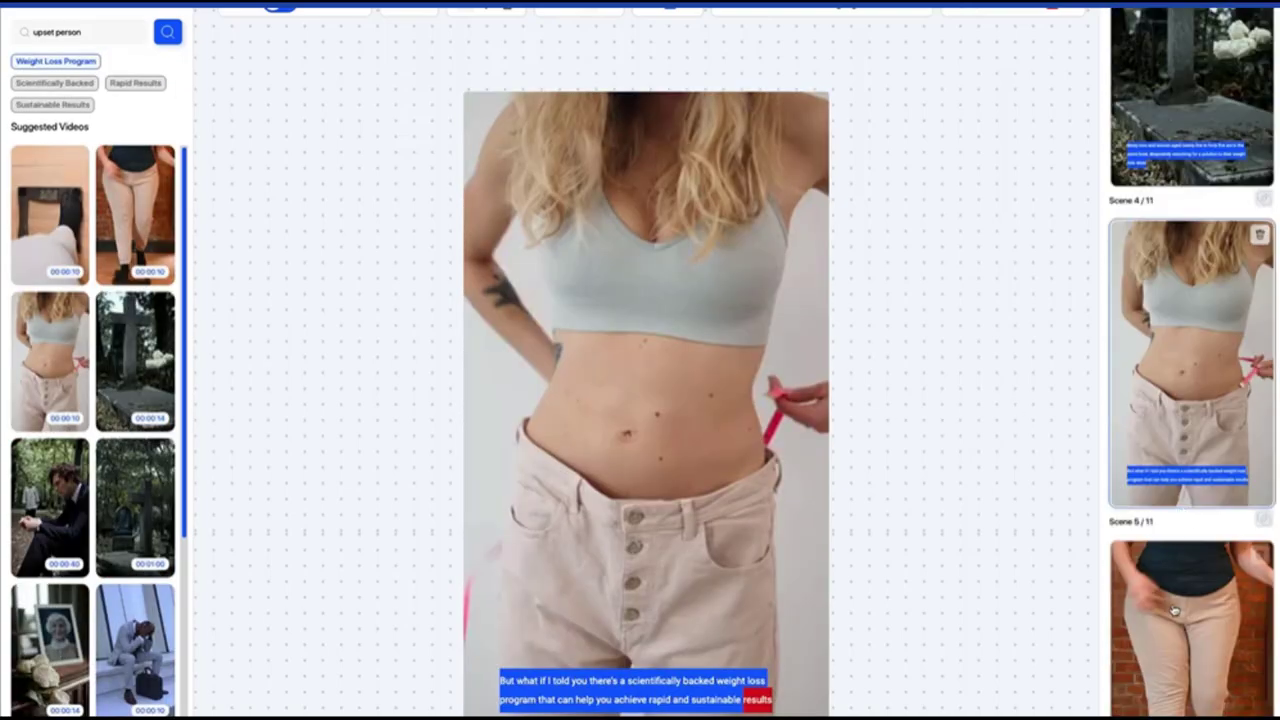
left_click(1190, 600)
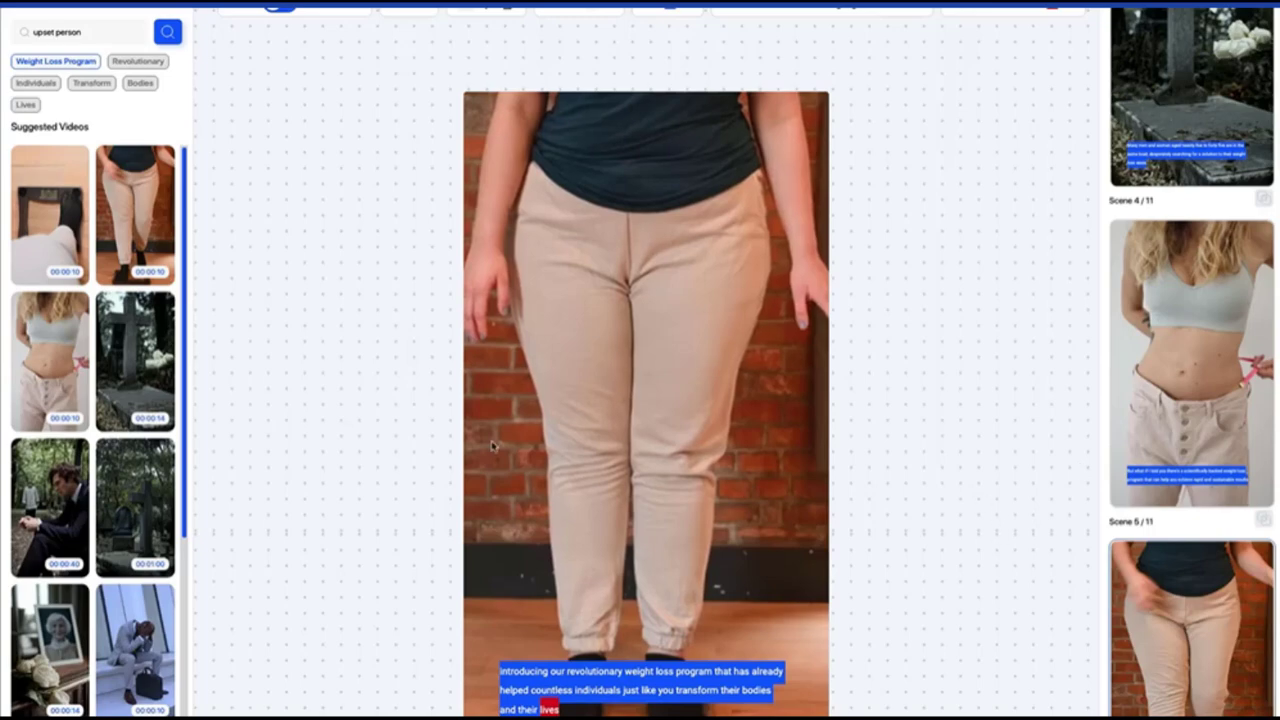
scroll(157, 667, "down", 4)
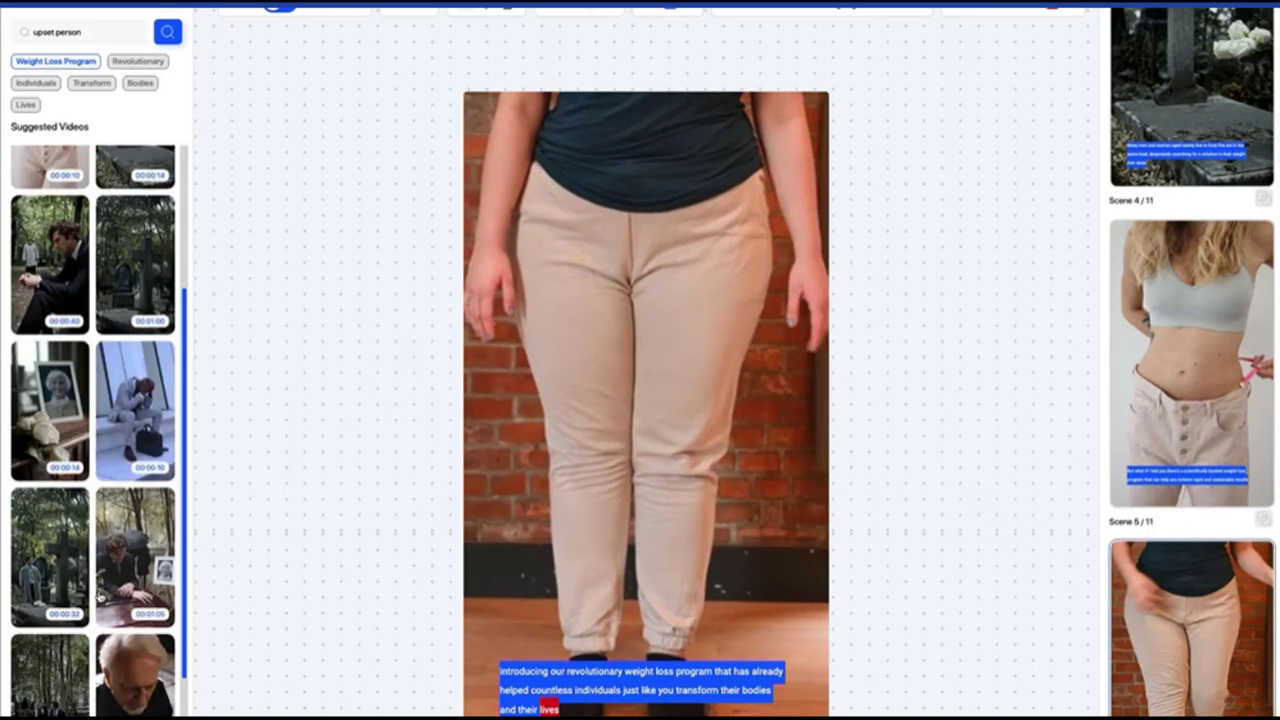
Step: Search the video library for "weight loss" and look through the clips for scene 6
left_click(91, 32)
key("ctrl+a")
type("w")
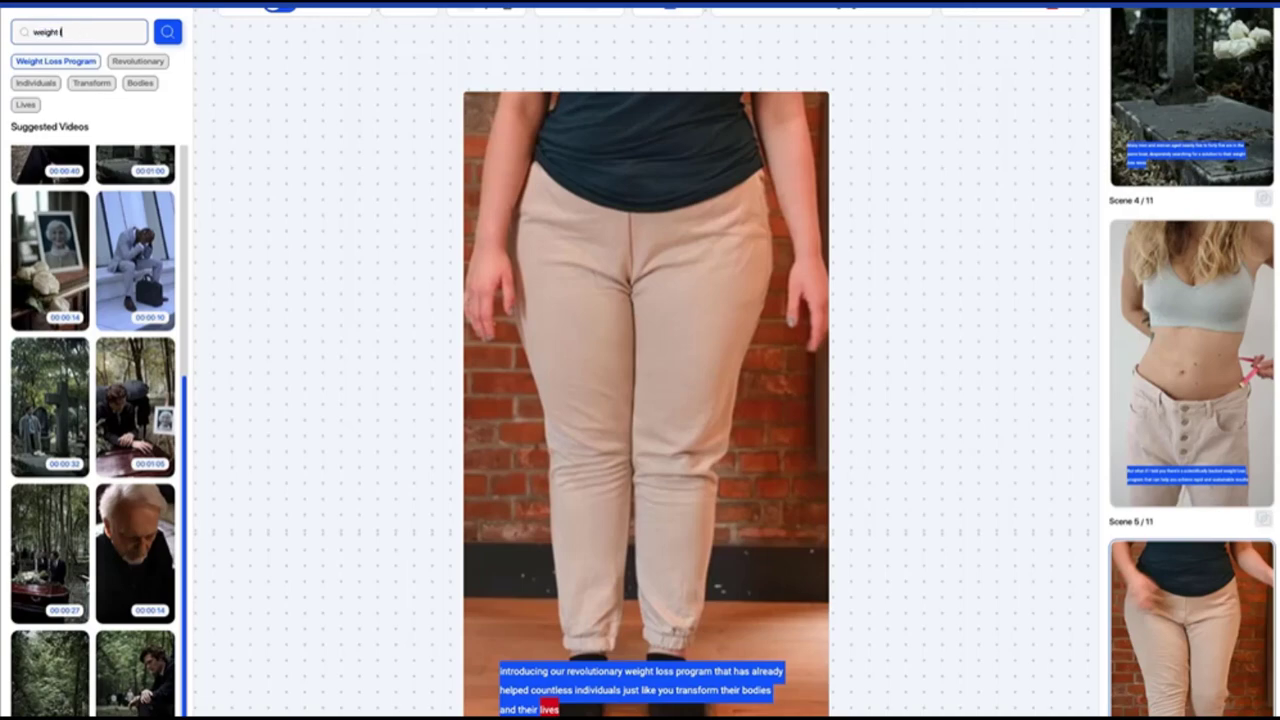
type("eight loss")
left_click(167, 32)
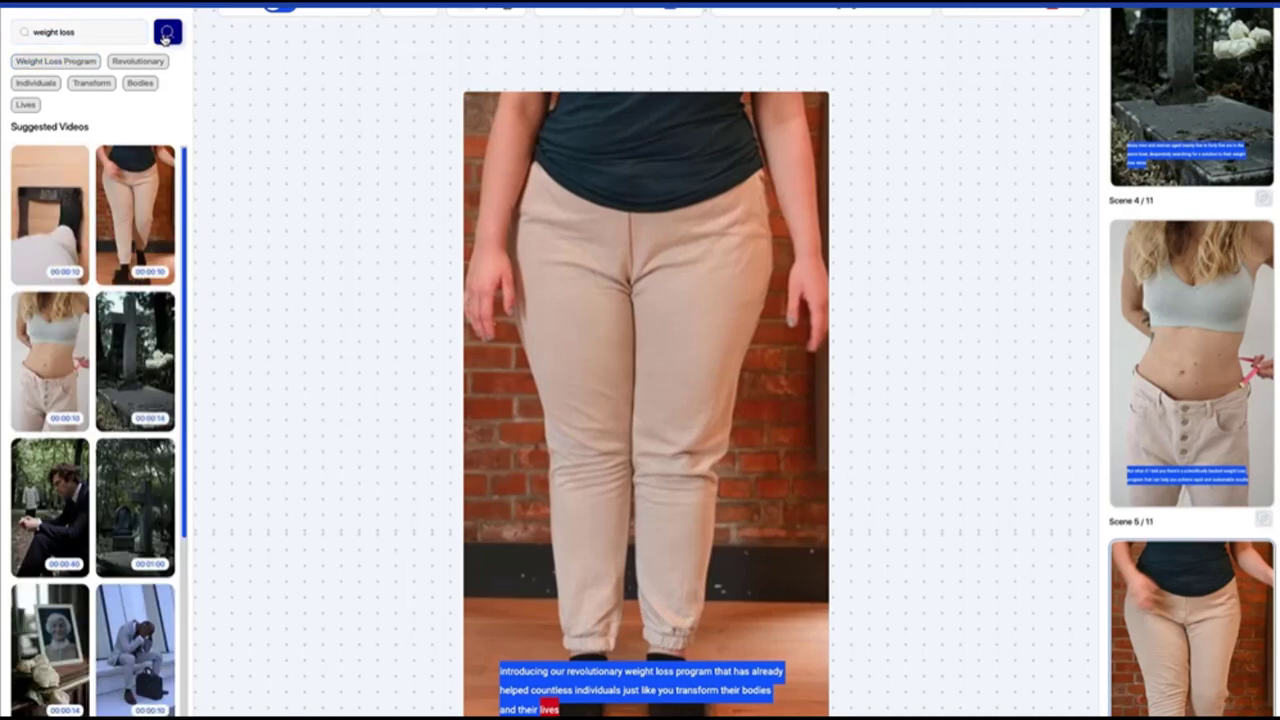
scroll(72, 392, "down", 5)
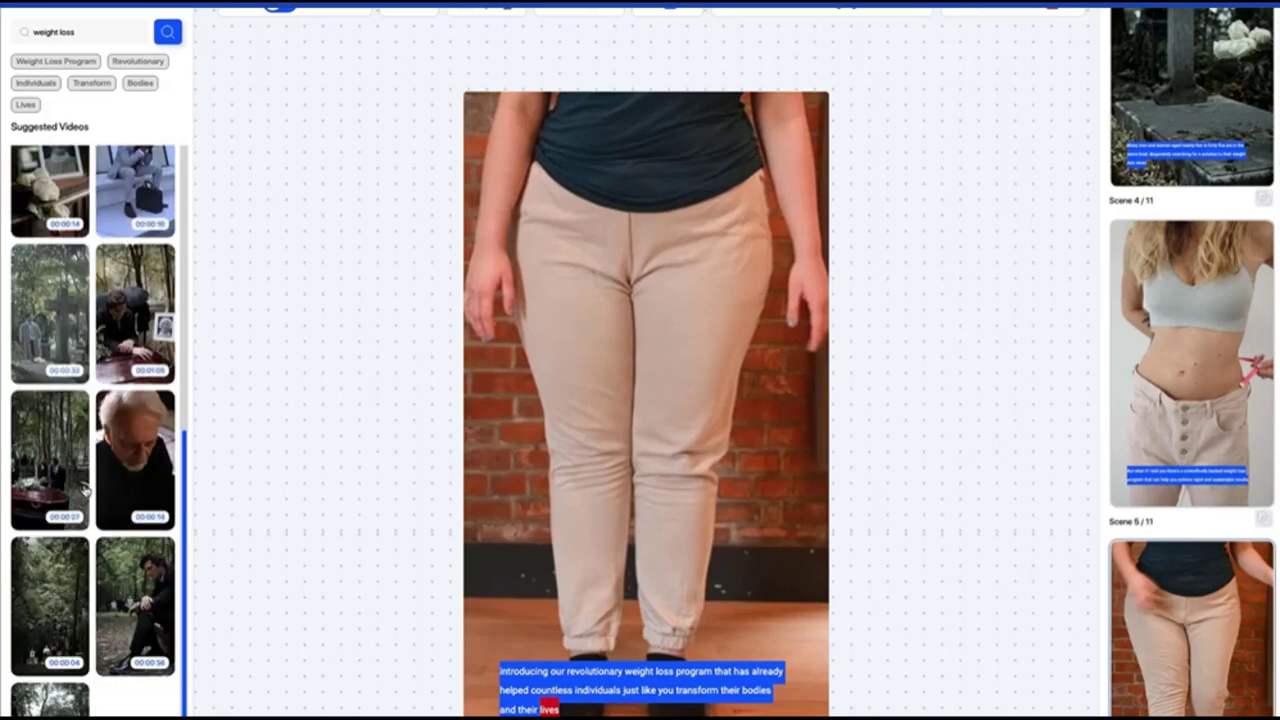
scroll(74, 385, "up", 5)
Step: Search the videos for "diet" and use the clip of a hand holding raspberries and blueberries for scene 6
left_click(80, 32)
key("ctrl+a")
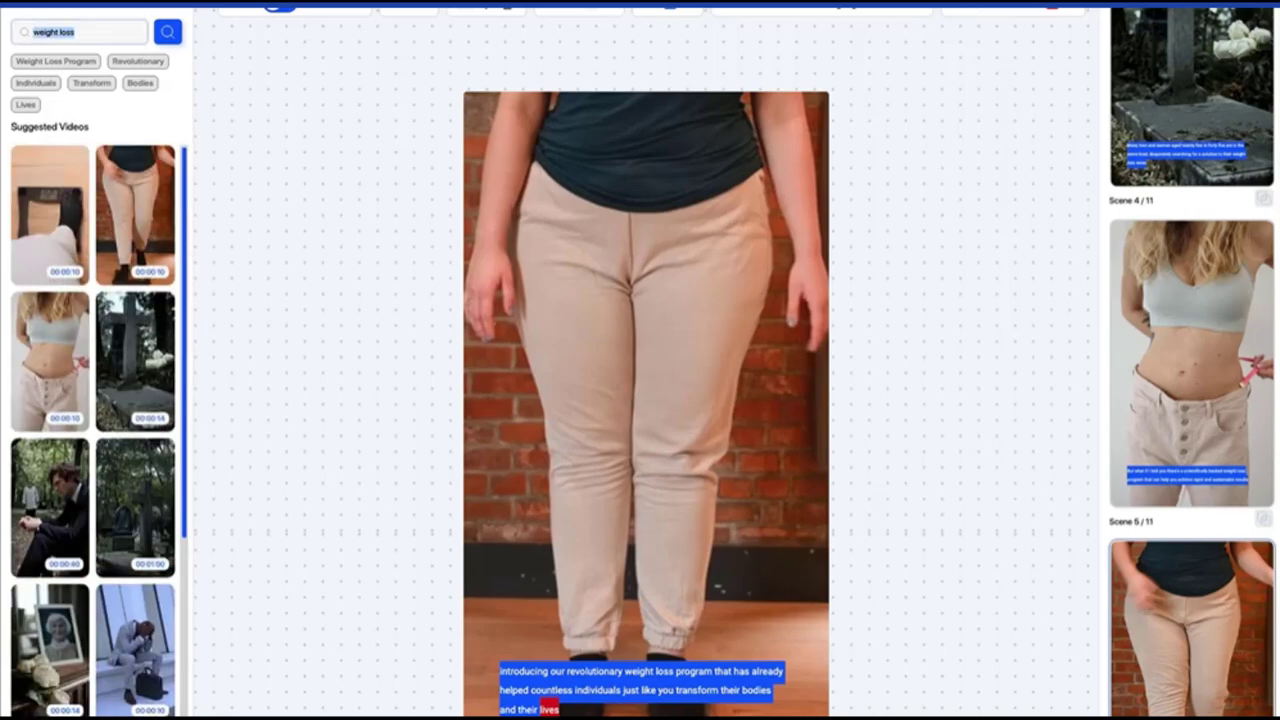
type("diet")
key("Return")
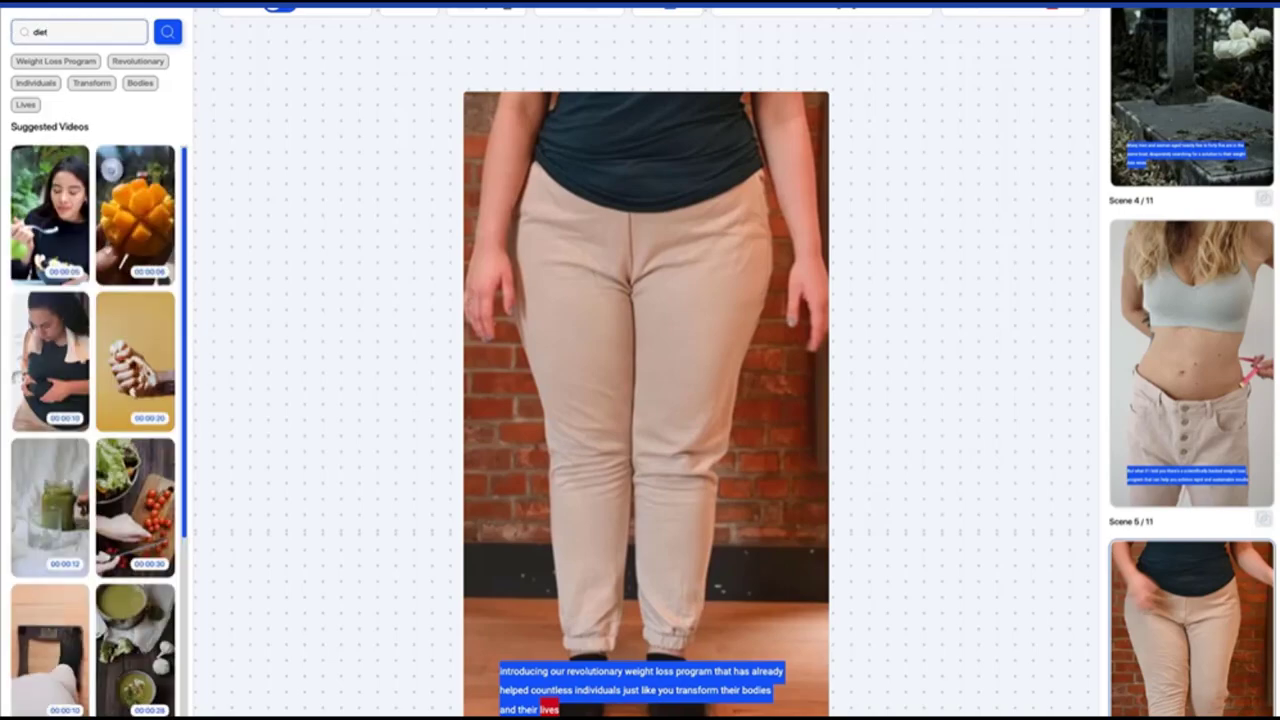
scroll(93, 431, "down", 4)
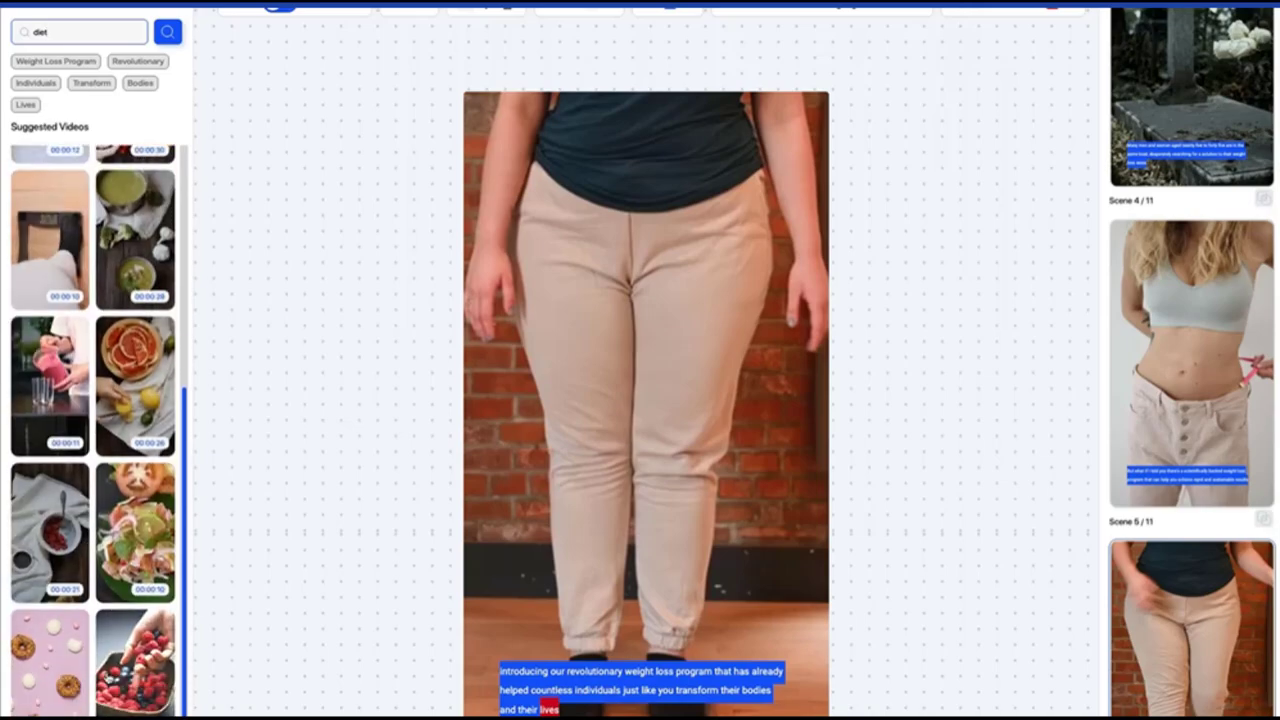
left_click(135, 665)
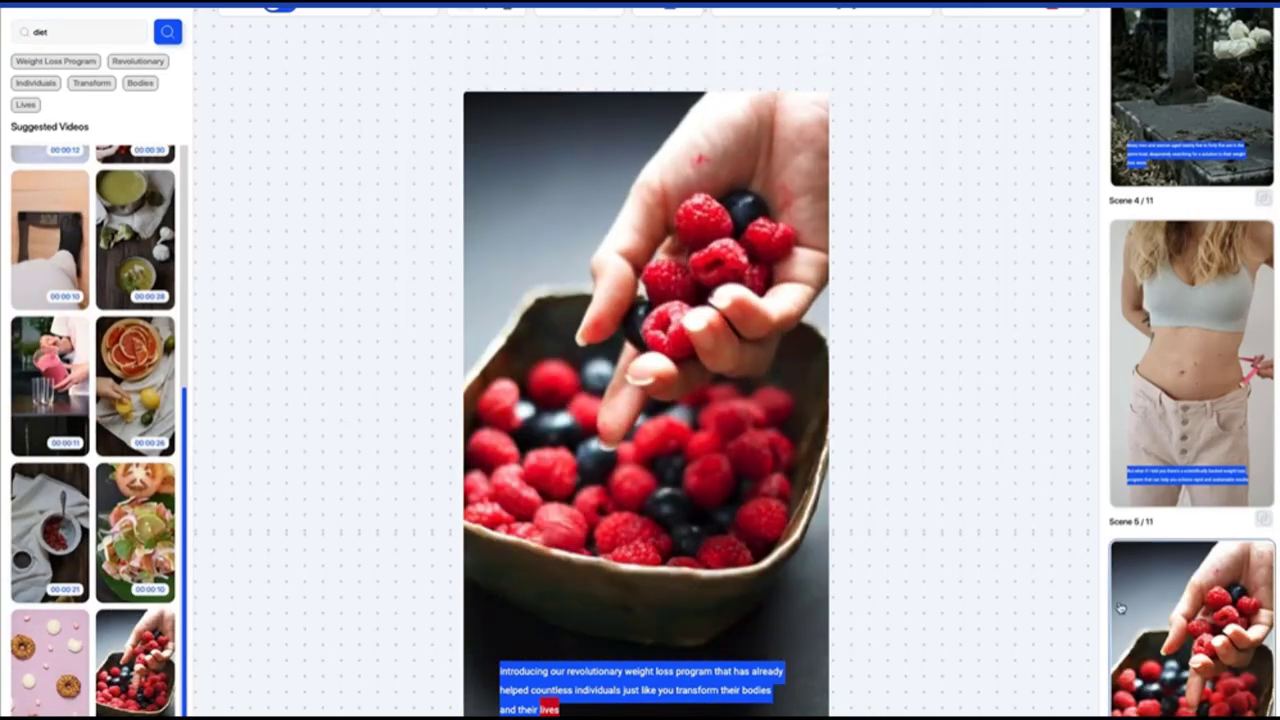
Step: Replace scene 7's clip with the suggested video of a woman in a green dress holding a plate of food
scroll(1120, 607, "down", 3)
left_click(1191, 588)
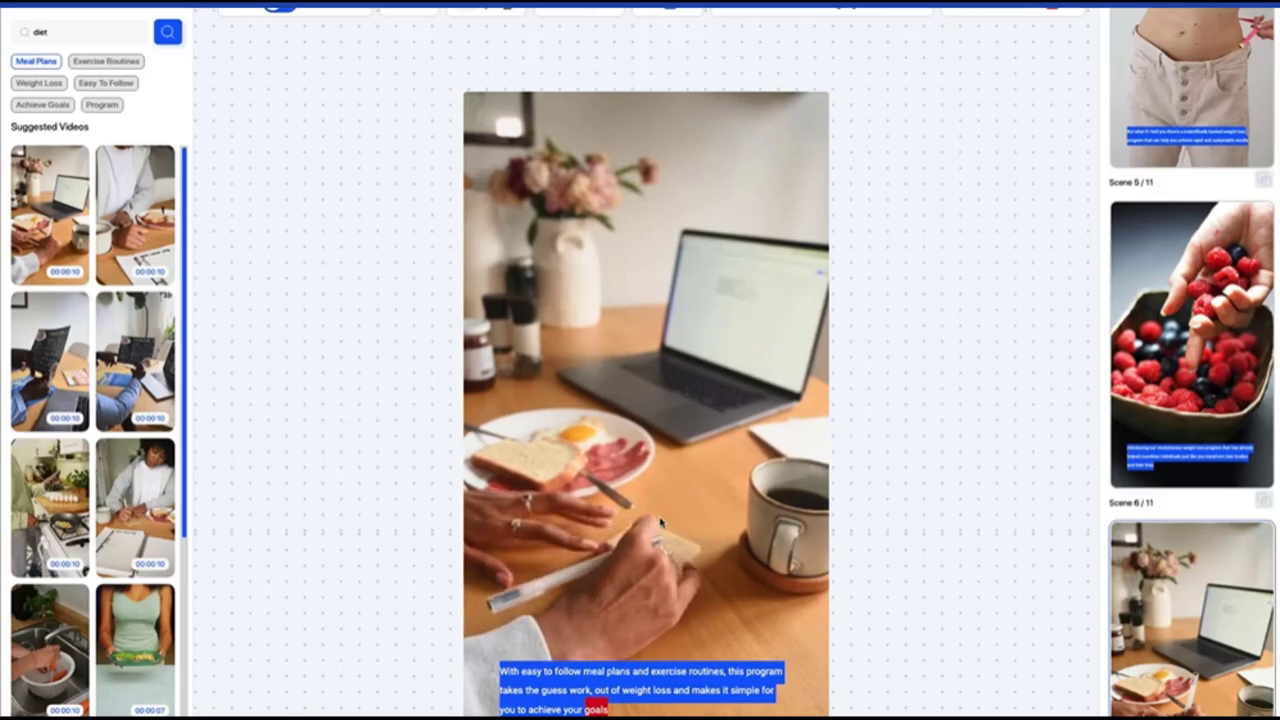
scroll(1190, 560, "down", 5)
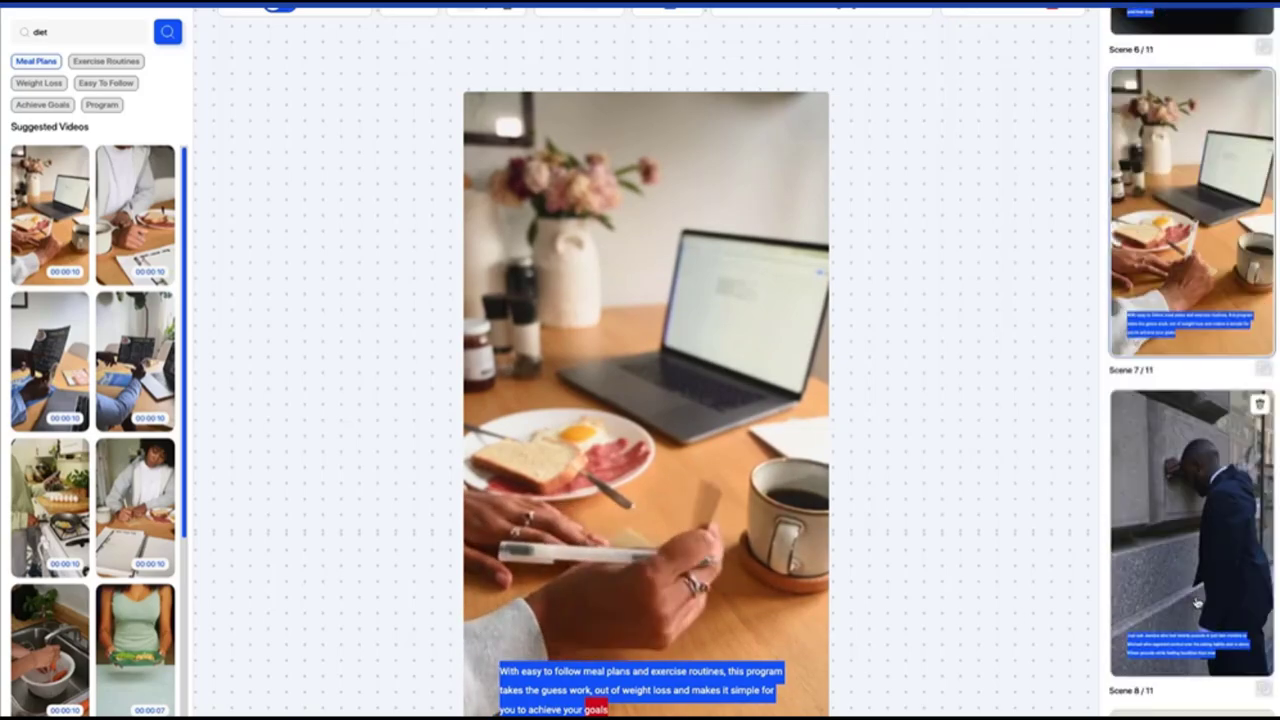
scroll(1197, 601, "down", 3)
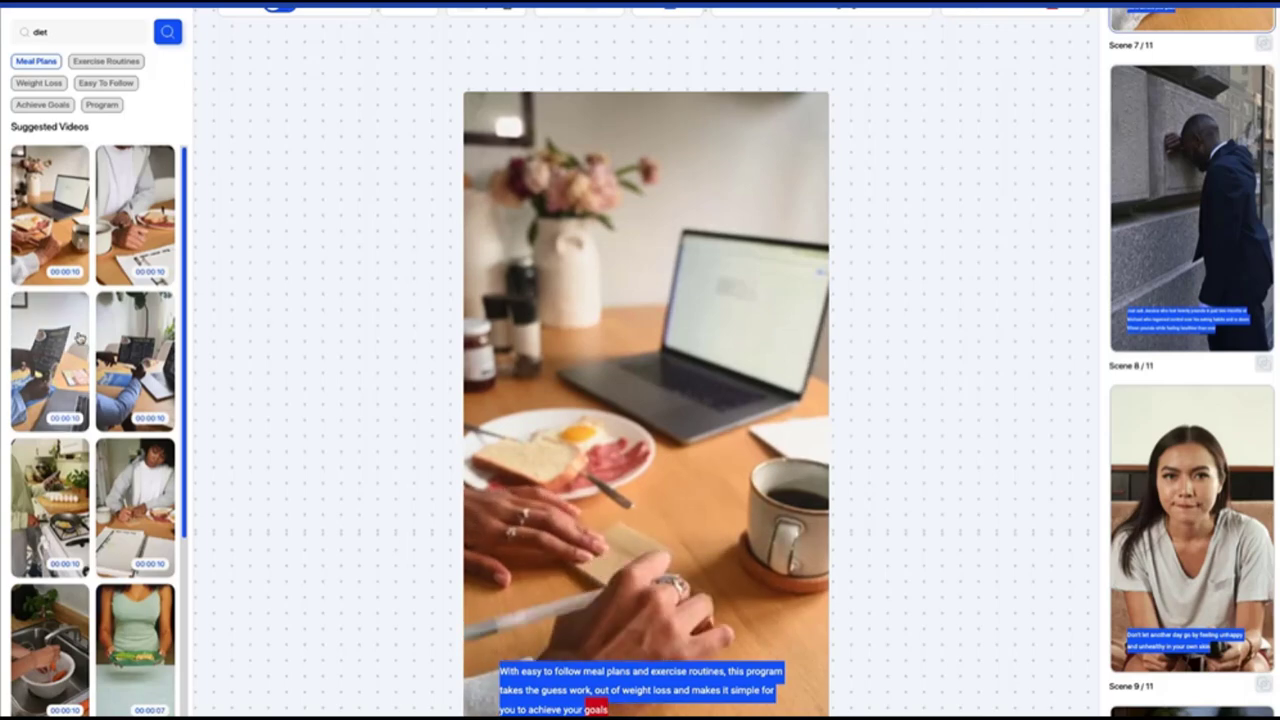
left_click(163, 622)
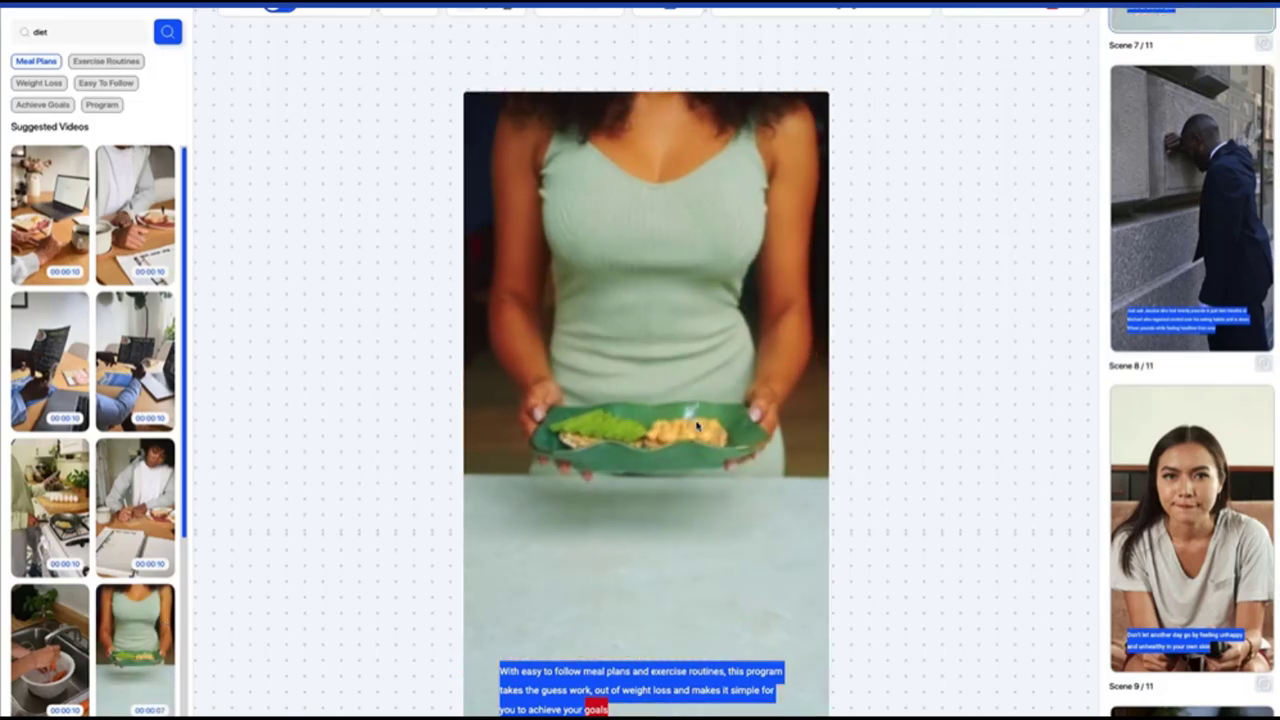
Step: Upload the generate-script-vo.mp3 file as the voice-over on the live action video's timeline
scroll(1171, 208, "up", 15)
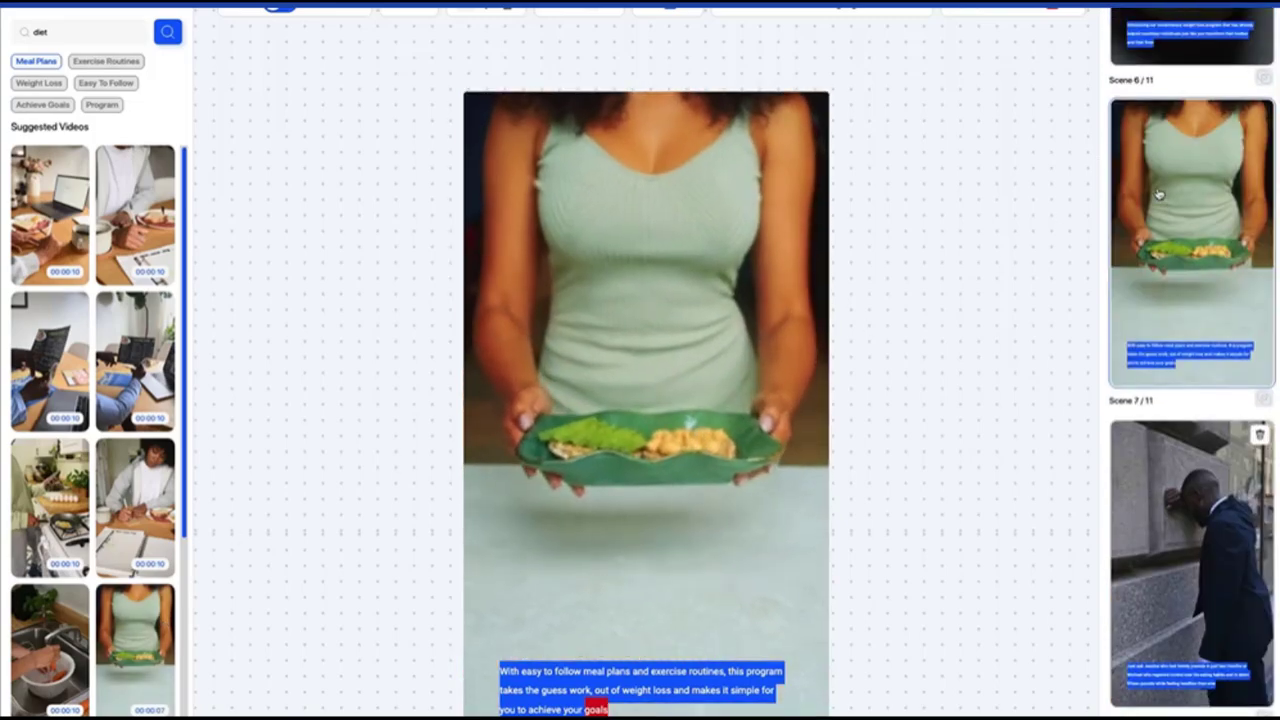
scroll(1171, 208, "up", 3)
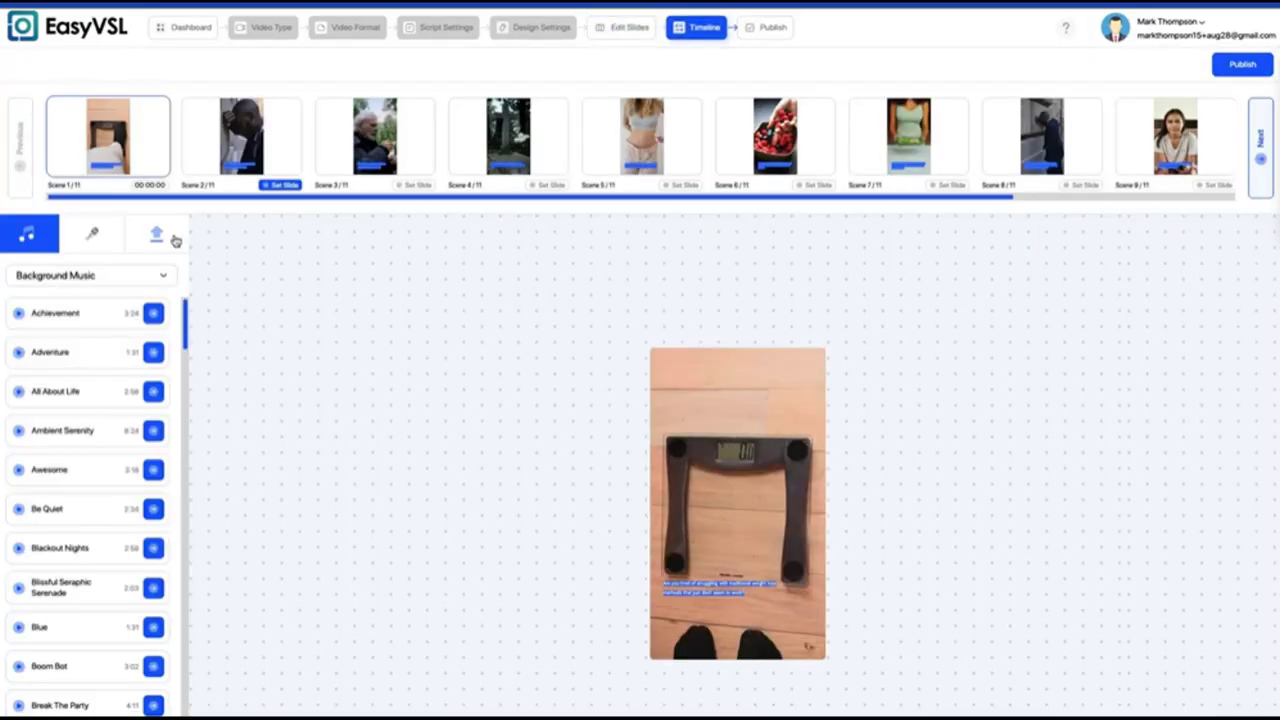
left_click(172, 242)
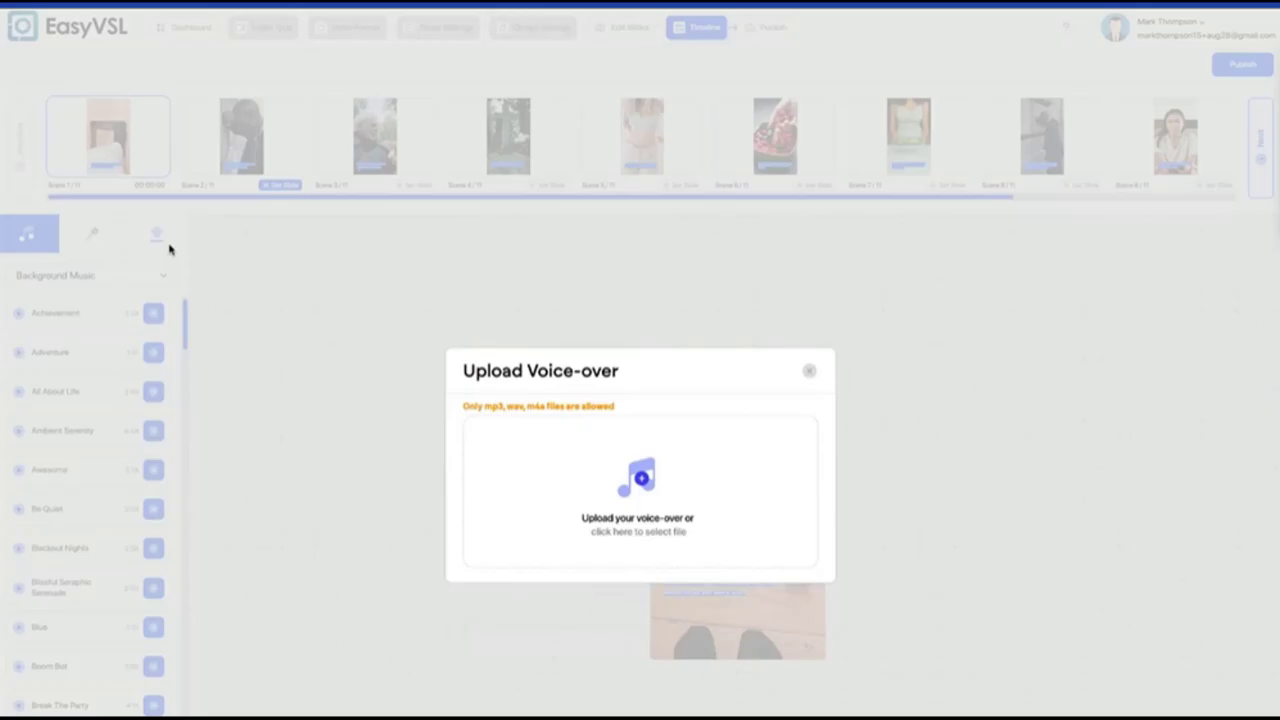
left_click(574, 518)
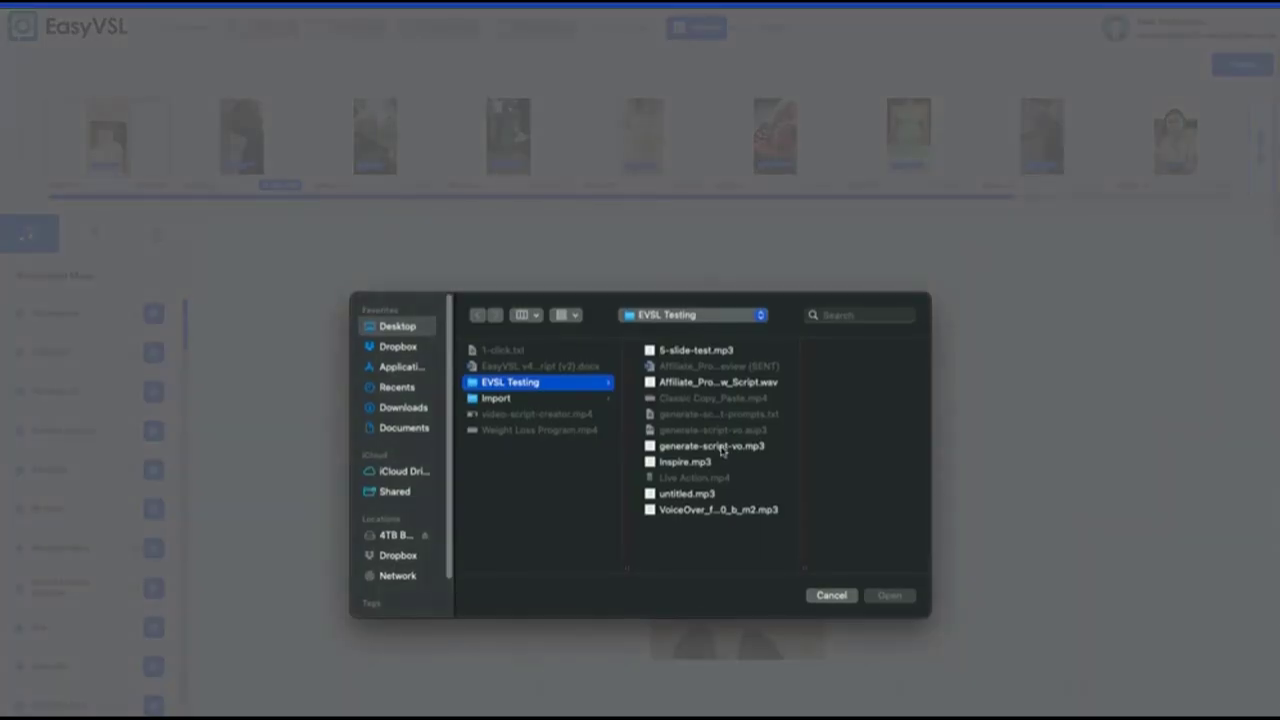
left_click(838, 596)
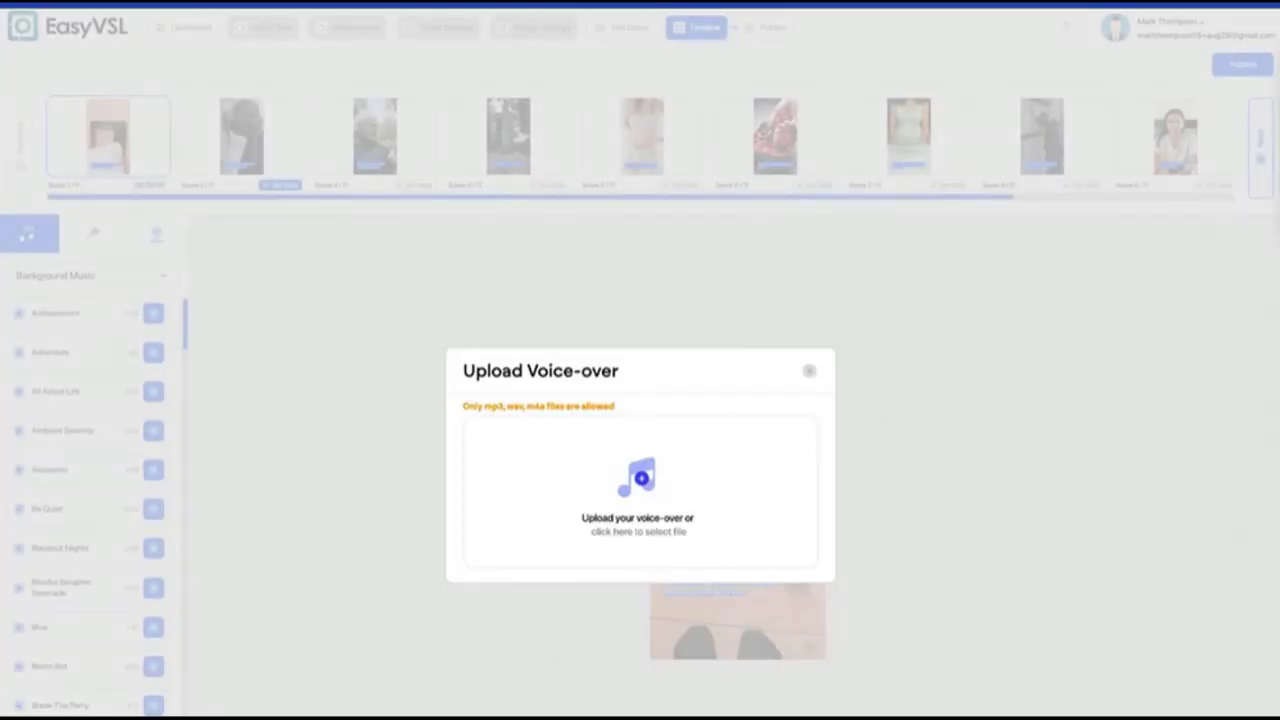
left_click(807, 375)
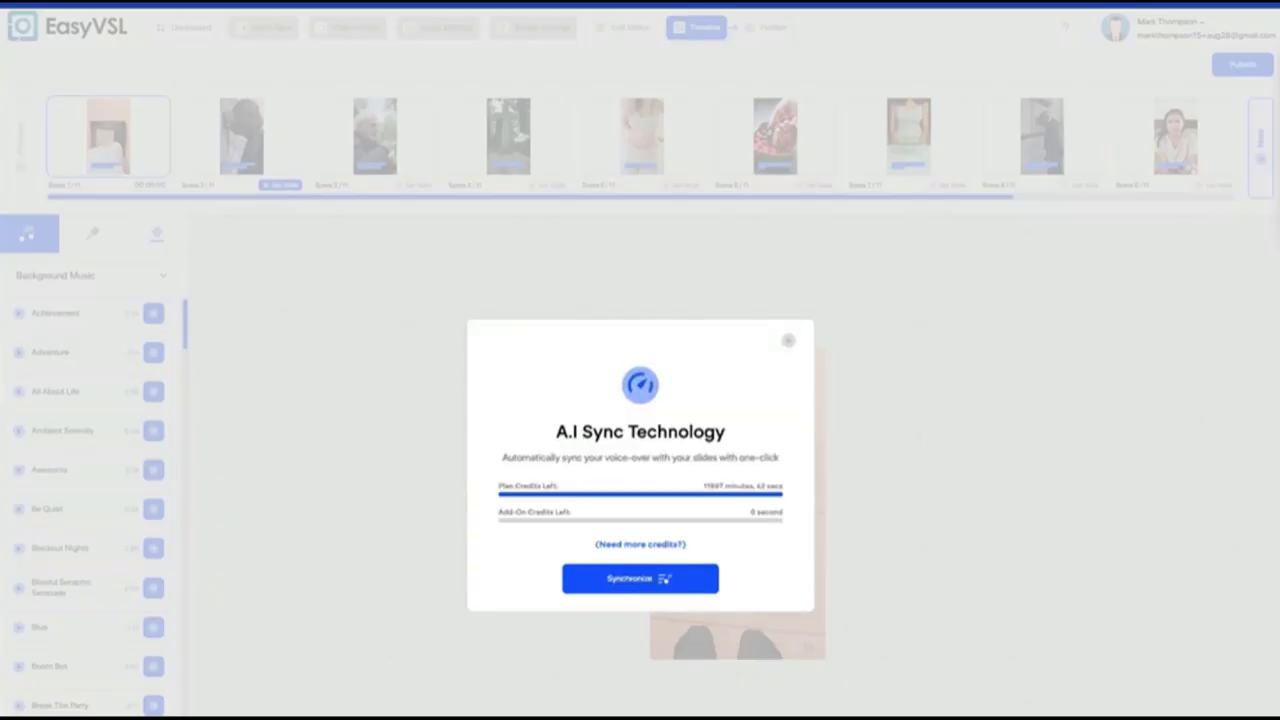
Step: Synchronize the voice-over with the scenes by generating its speech recognition text from generate-script-vo.mp3
left_click(631, 586)
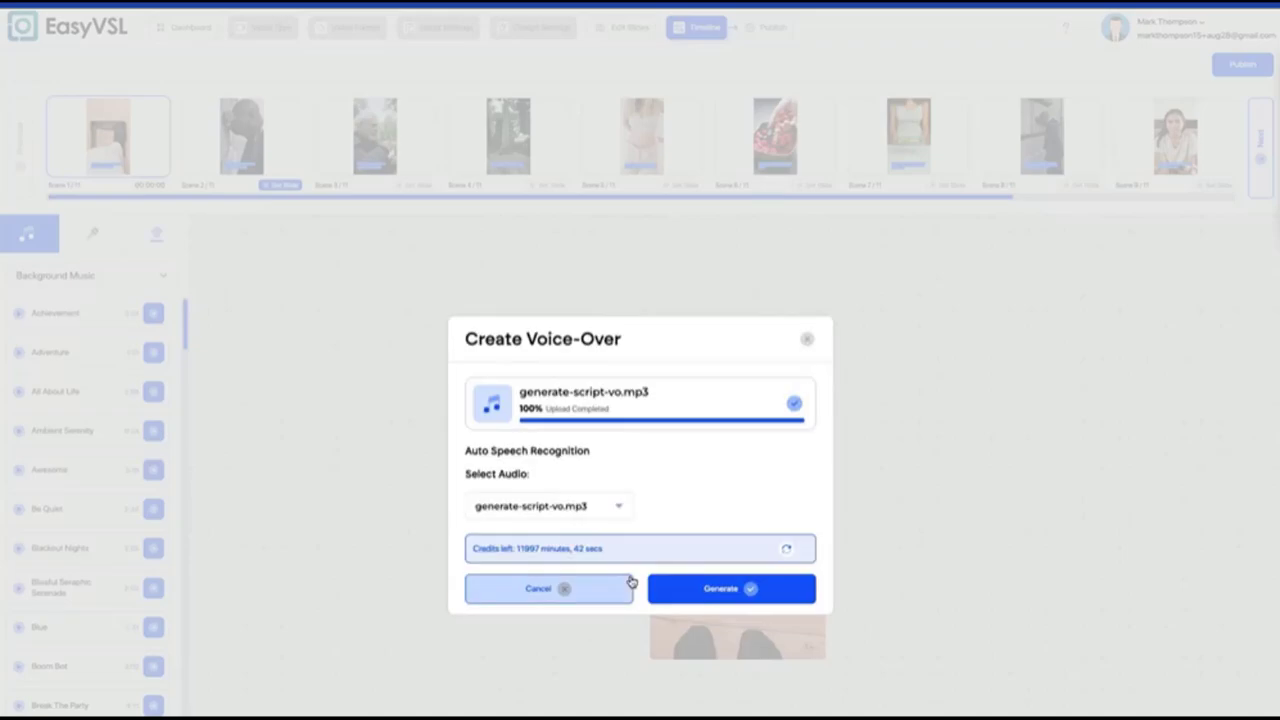
left_click(700, 594)
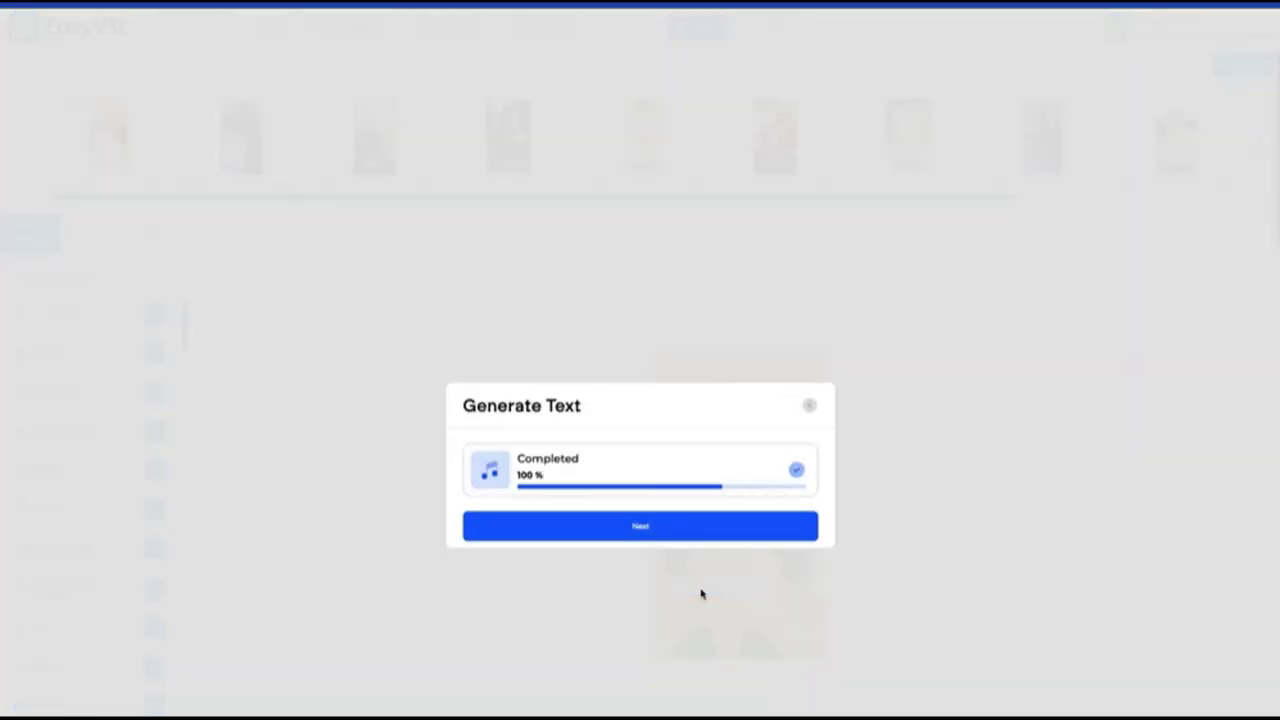
left_click(685, 526)
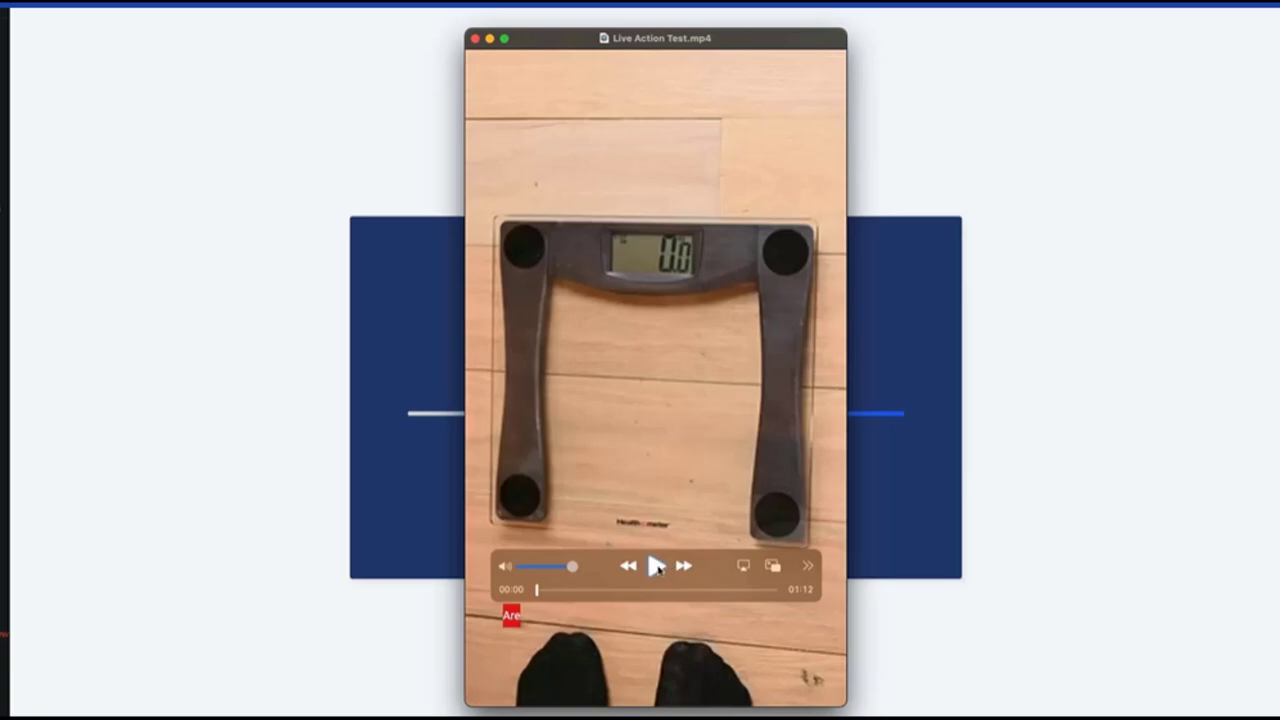
Step: Play the opening scenes of Live Action Test.mp4 to check the captions, close the video and return to the dashboard
left_click(655, 566)
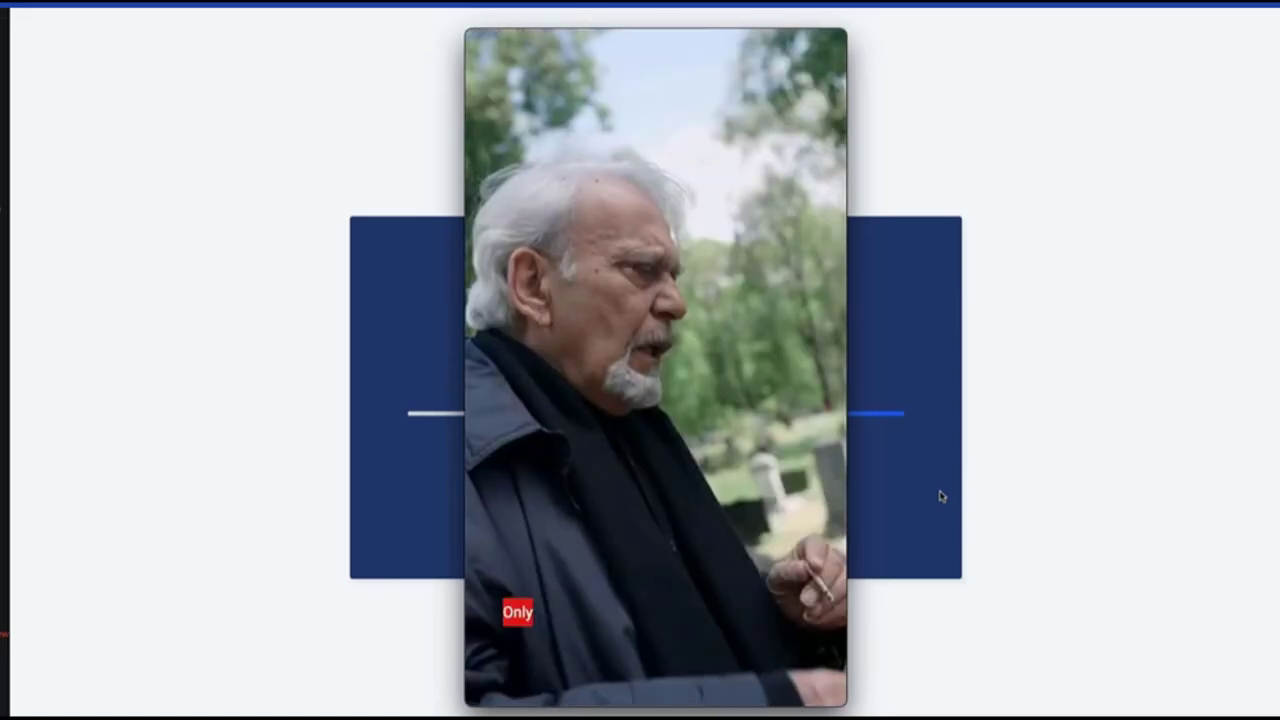
mouse_move(658, 566)
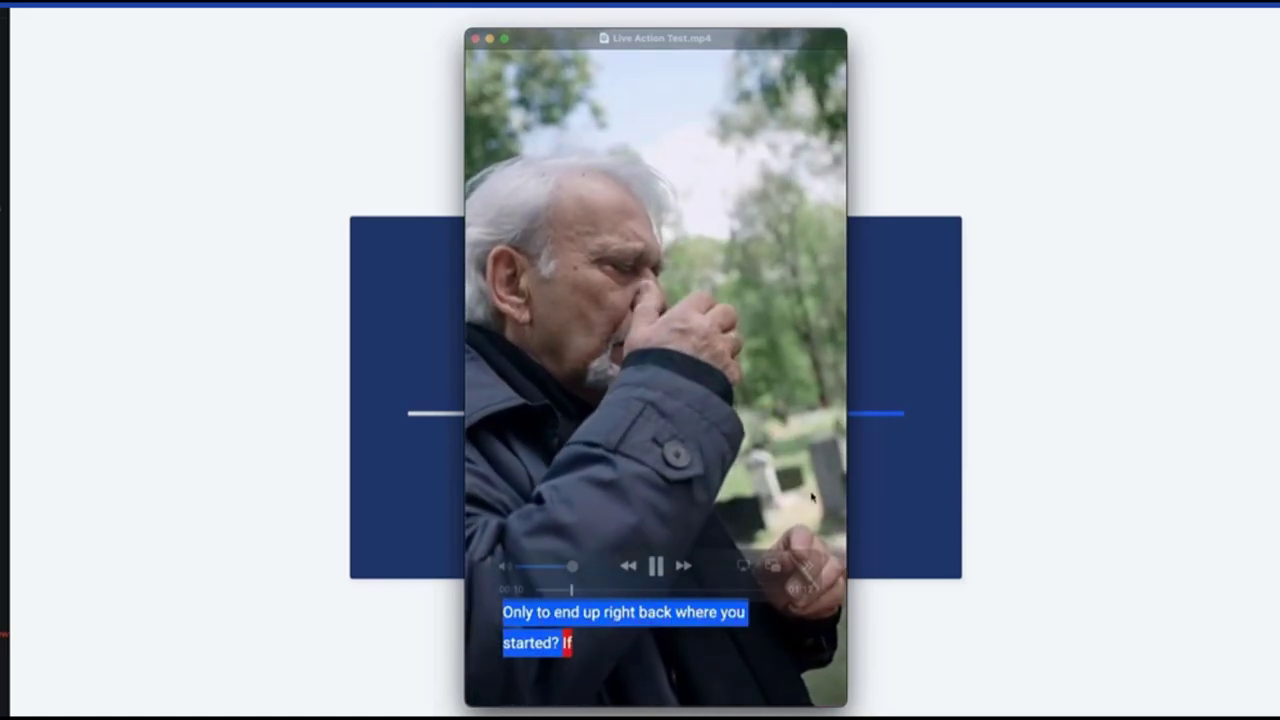
left_click(658, 566)
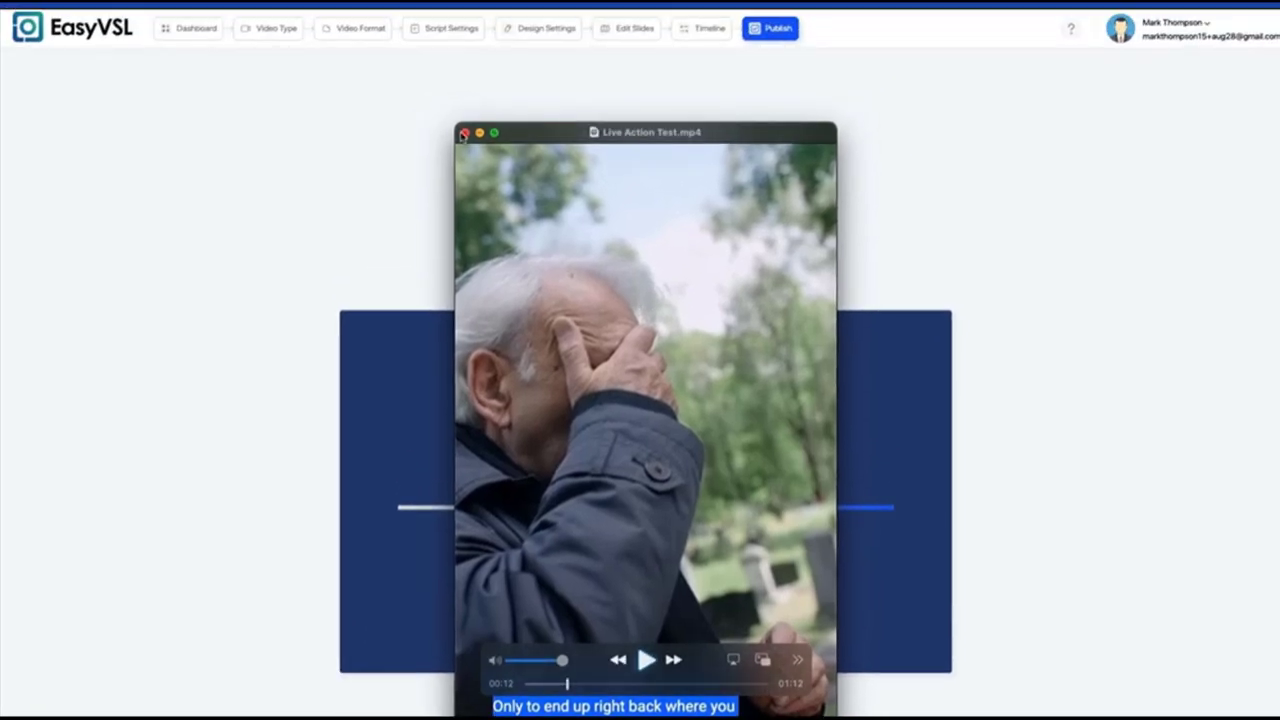
left_click(463, 133)
left_click(201, 36)
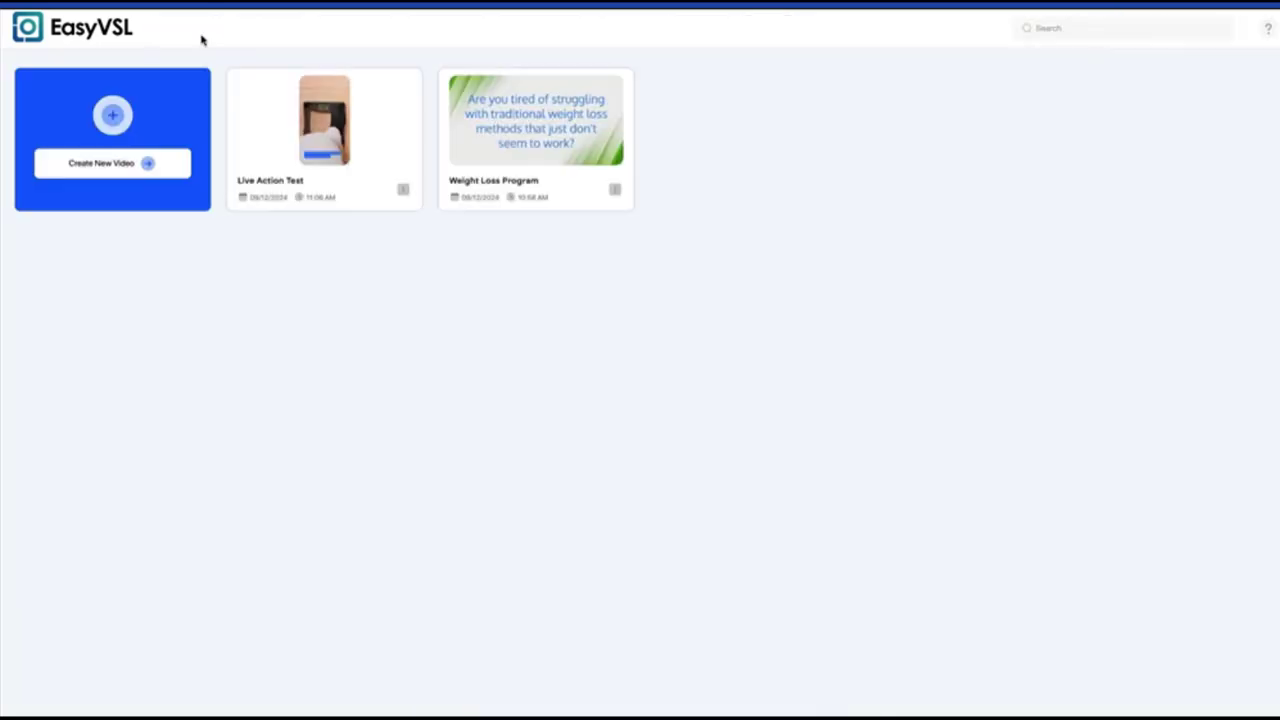